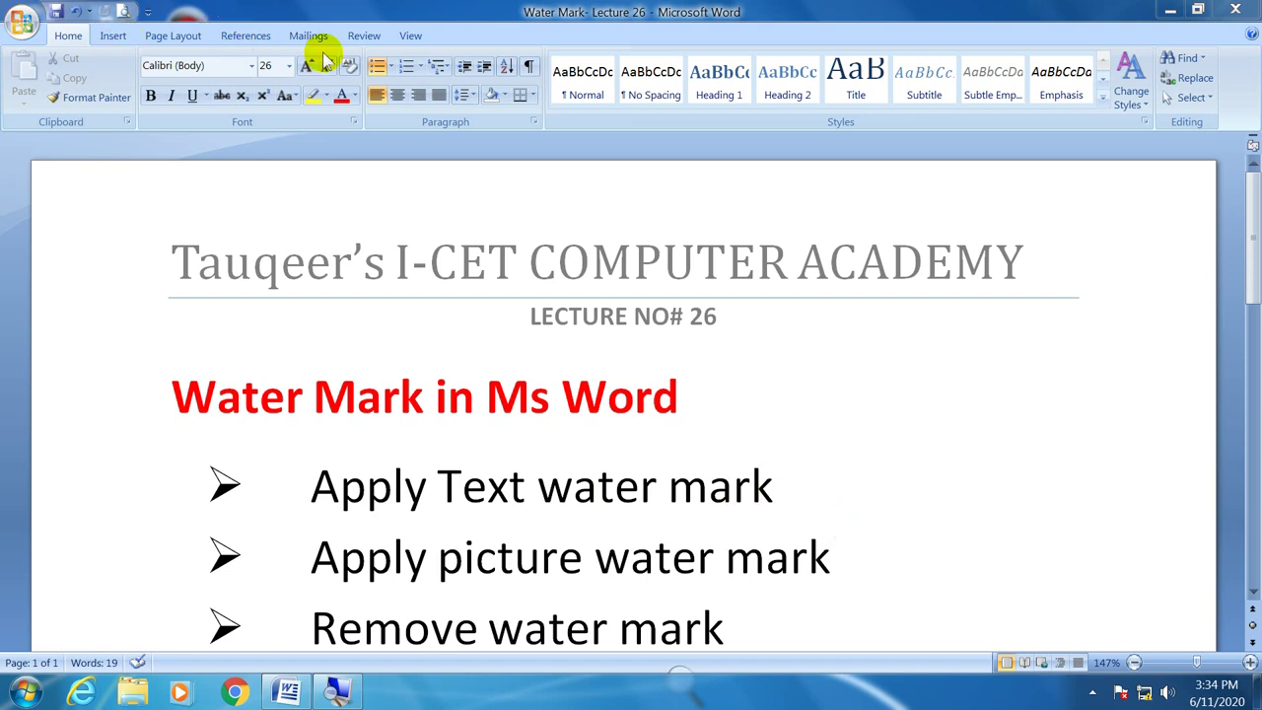
- Apply the built-in diagonal SAMPLE 1 watermark from the Disclaimers section of the Watermark gallery
left_click(174, 37)
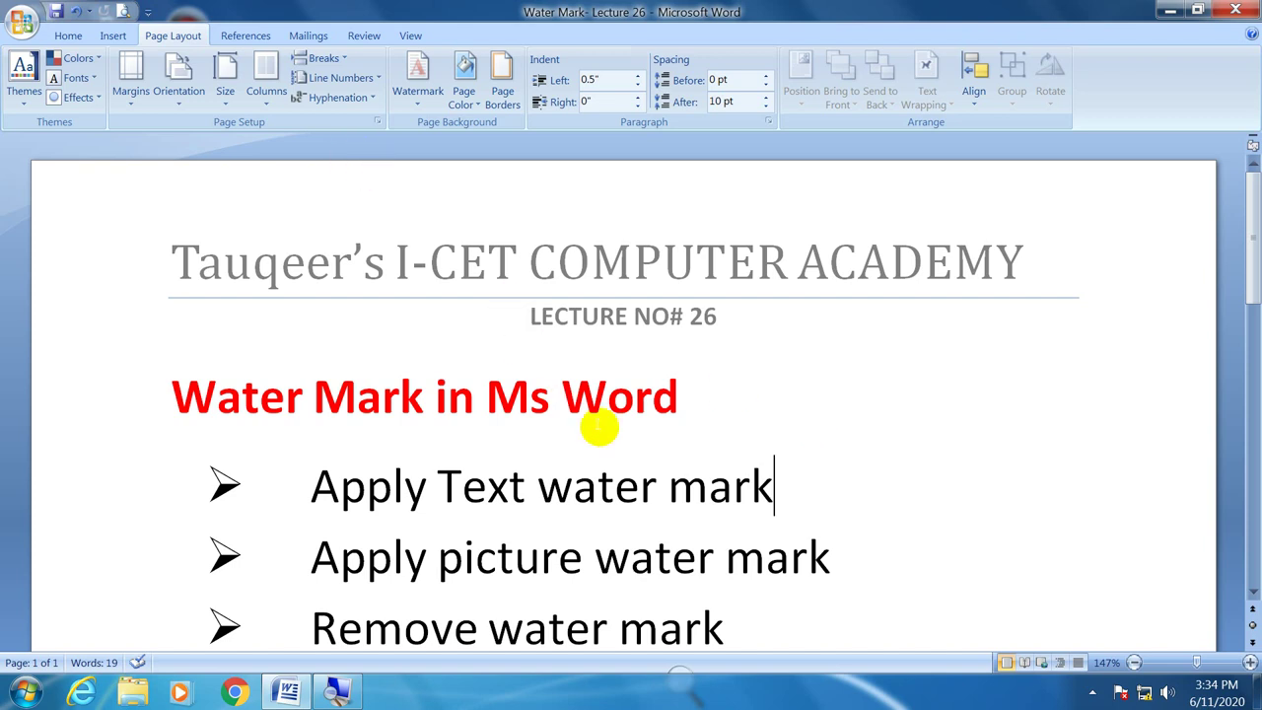
left_click(757, 412)
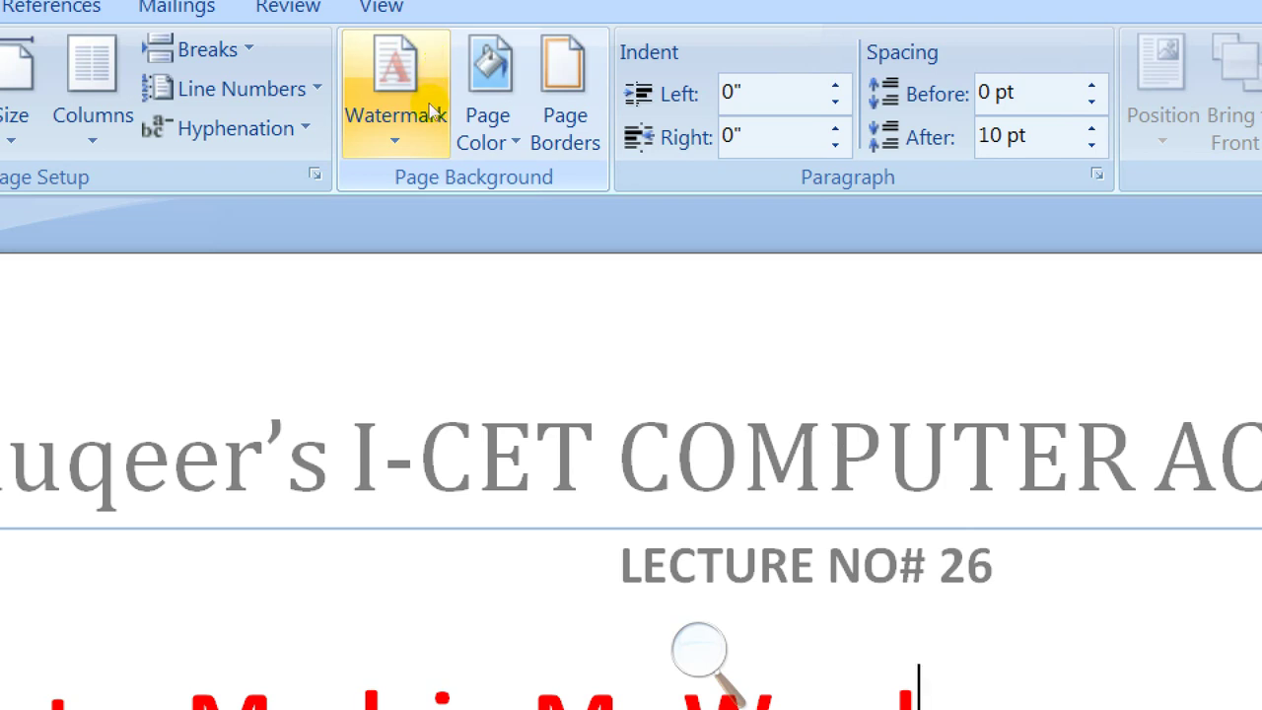
left_click(426, 102)
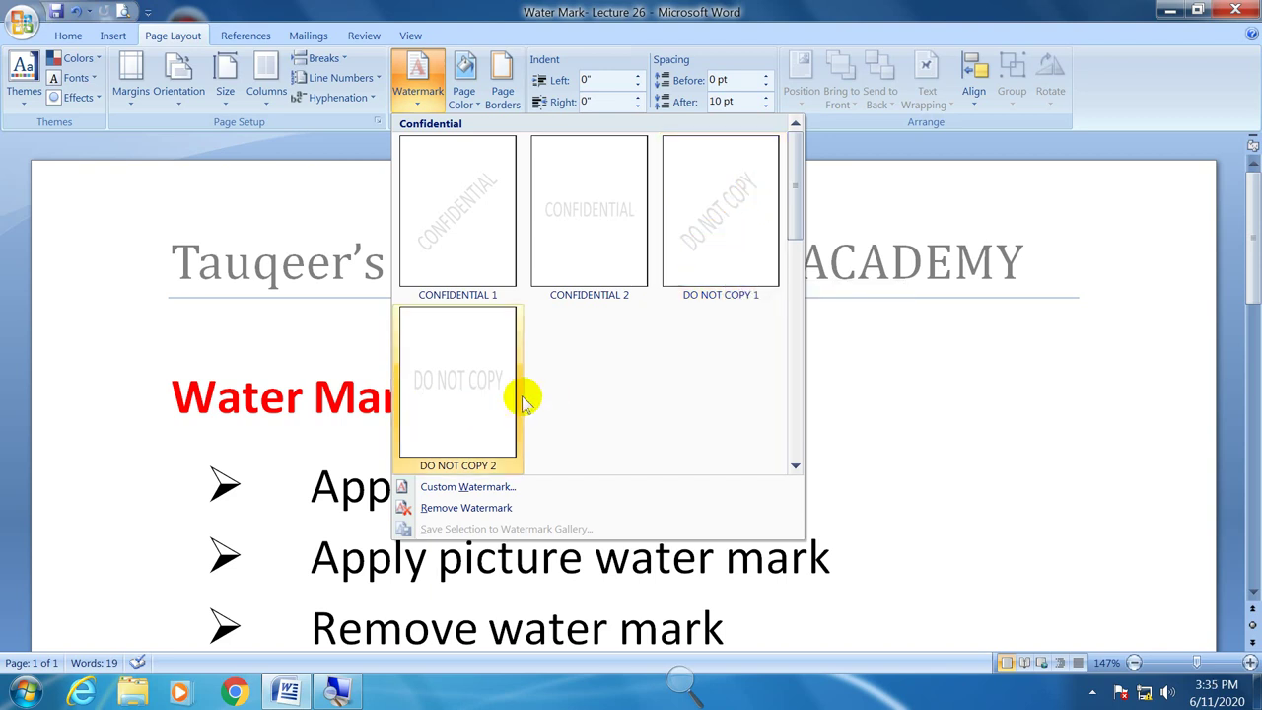
mouse_move(796, 202)
left_mouse_down()
mouse_move(794, 426)
mouse_move(796, 288)
mouse_move(797, 318)
left_mouse_up()
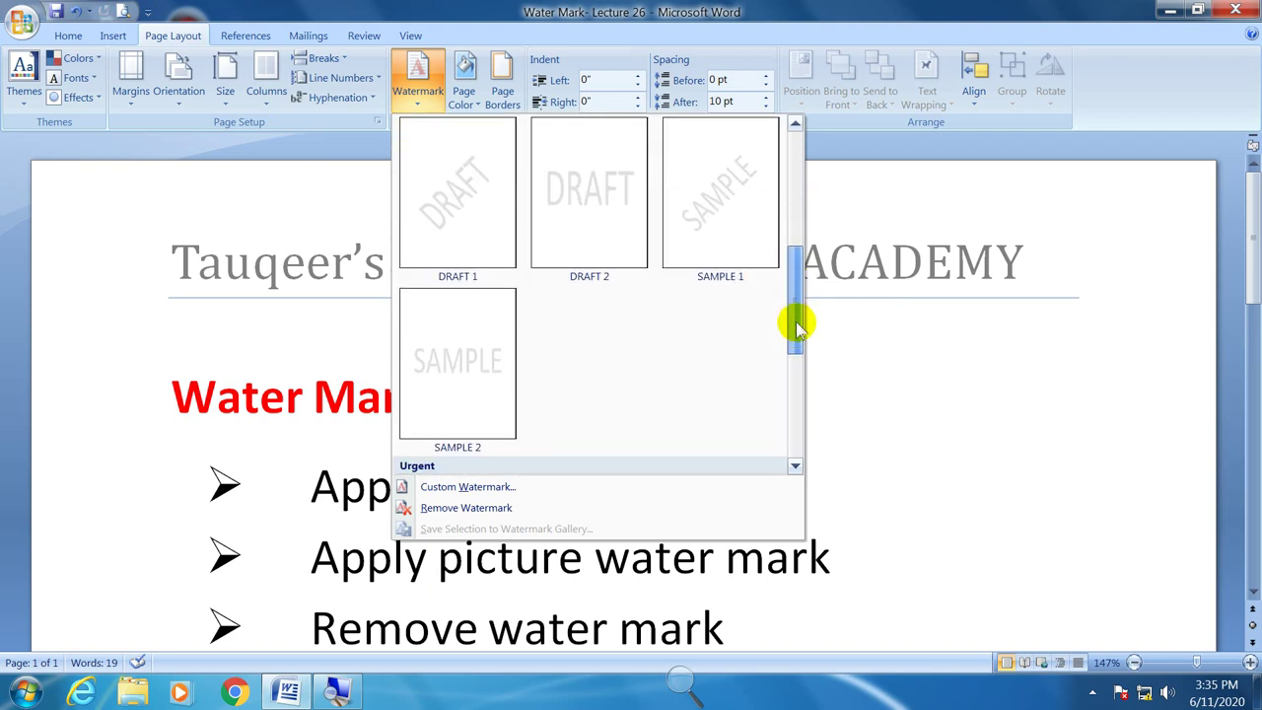
left_click(719, 230)
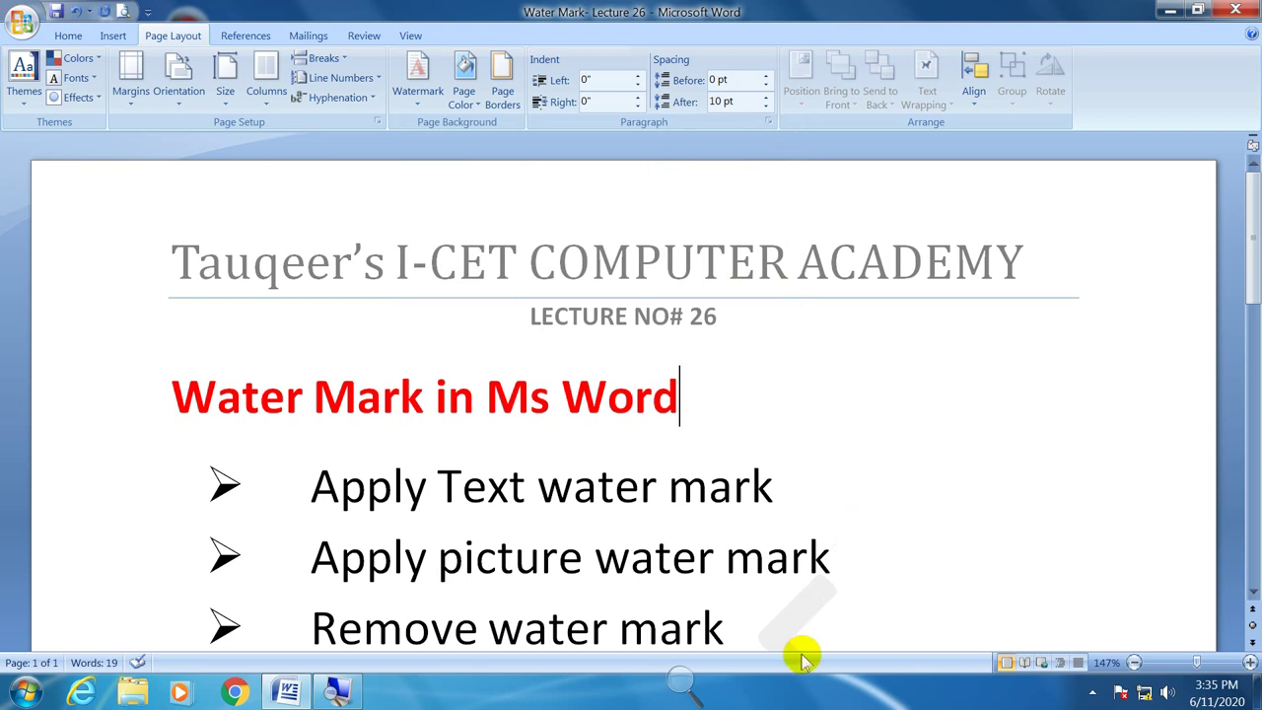
- Insert a page break below the bullet list and view the blank page in Print Preview
scroll(844, 581, "down", 1)
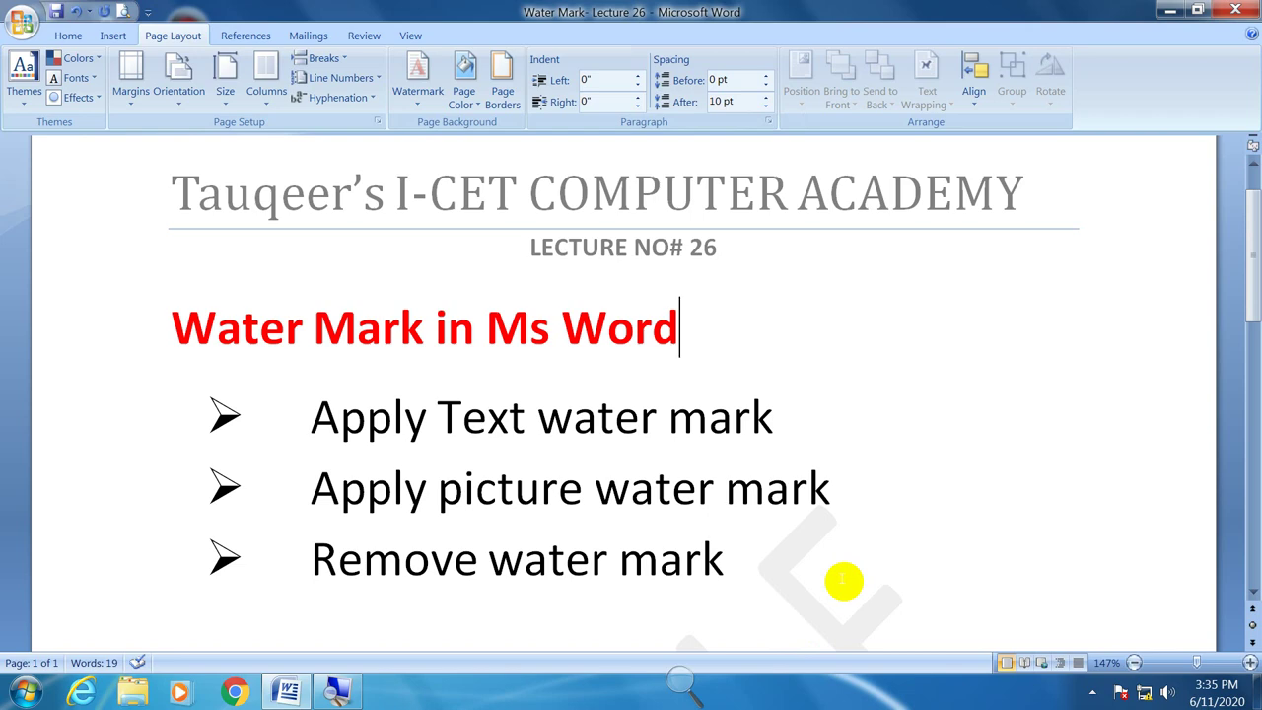
scroll(843, 582, "down", 4)
scroll(843, 582, "down", 3)
scroll(844, 581, "down", 3)
scroll(843, 582, "up", 4)
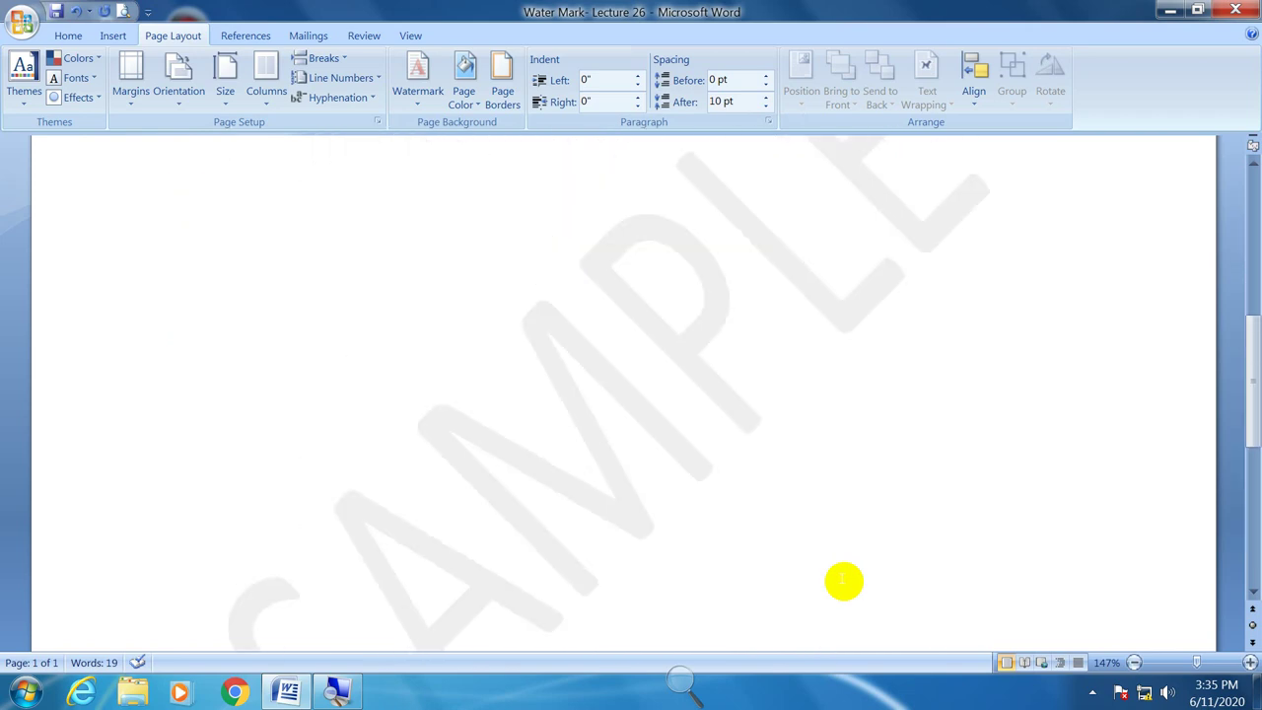
scroll(844, 581, "down", 3)
scroll(844, 582, "up", 3)
scroll(844, 582, "up", 1)
scroll(844, 586, "down", 5)
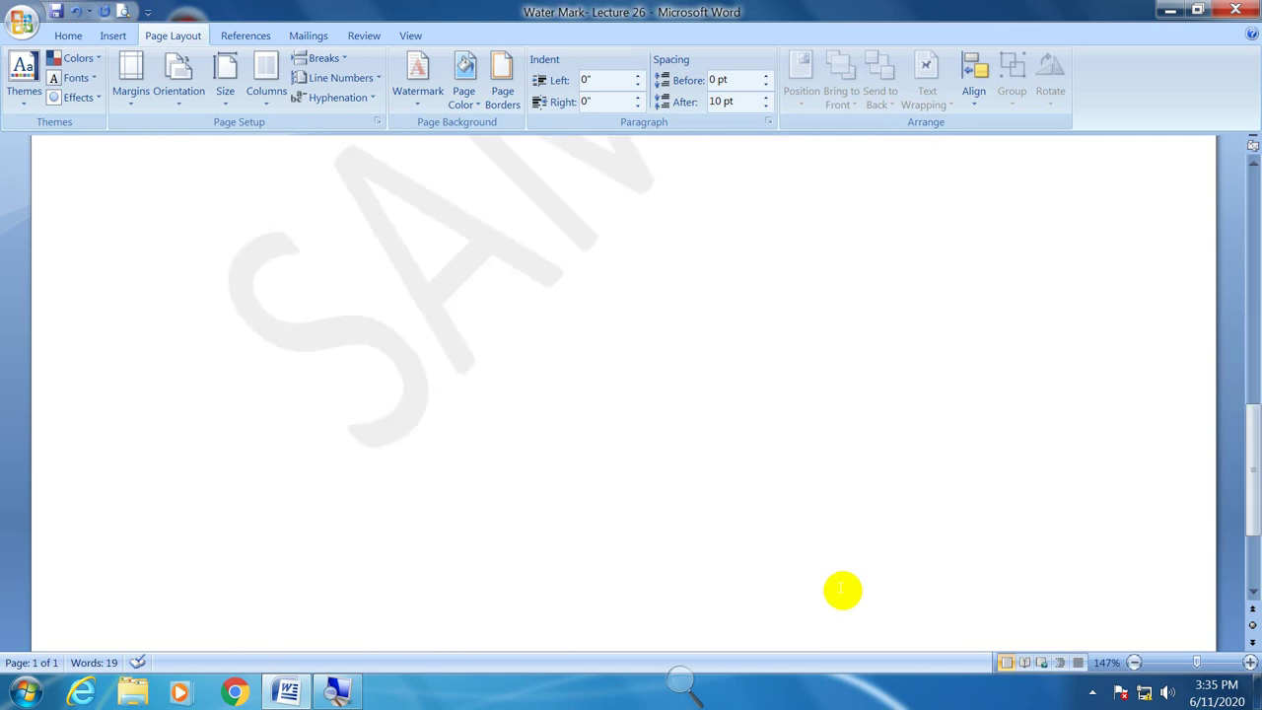
scroll(843, 589, "down", 3)
scroll(842, 590, "up", 5)
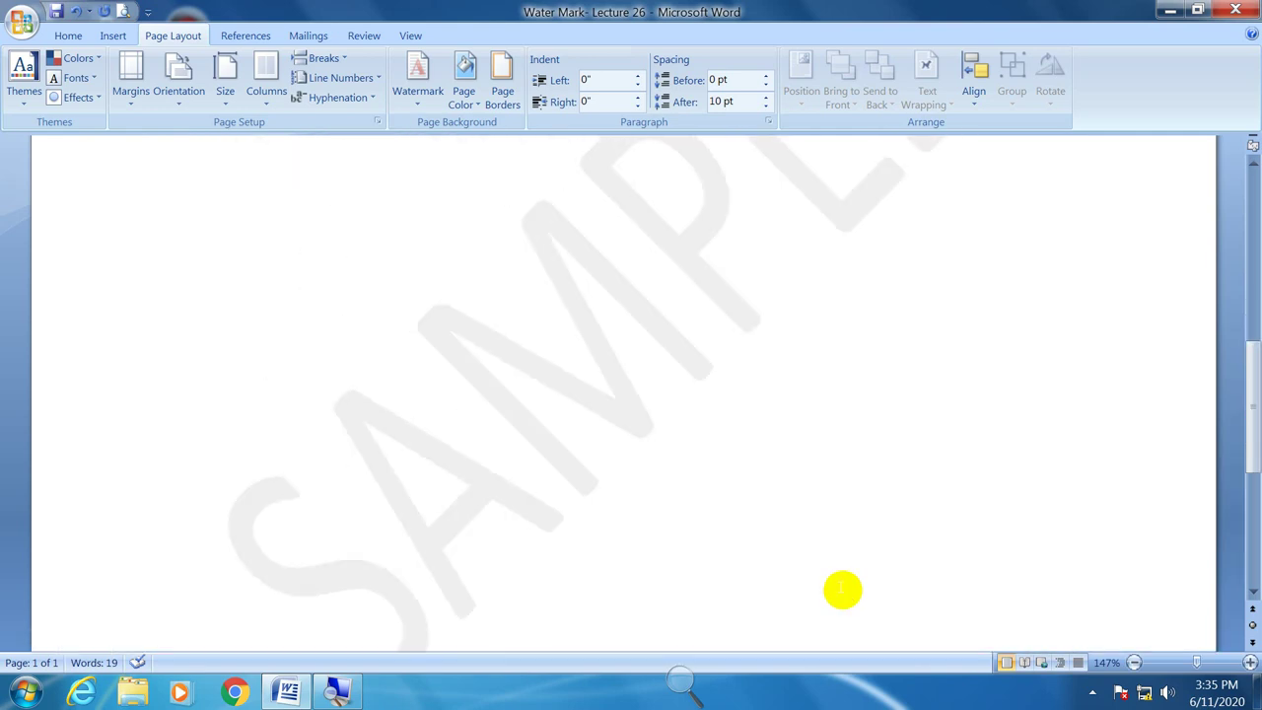
scroll(842, 589, "up", 1)
scroll(843, 589, "up", 6)
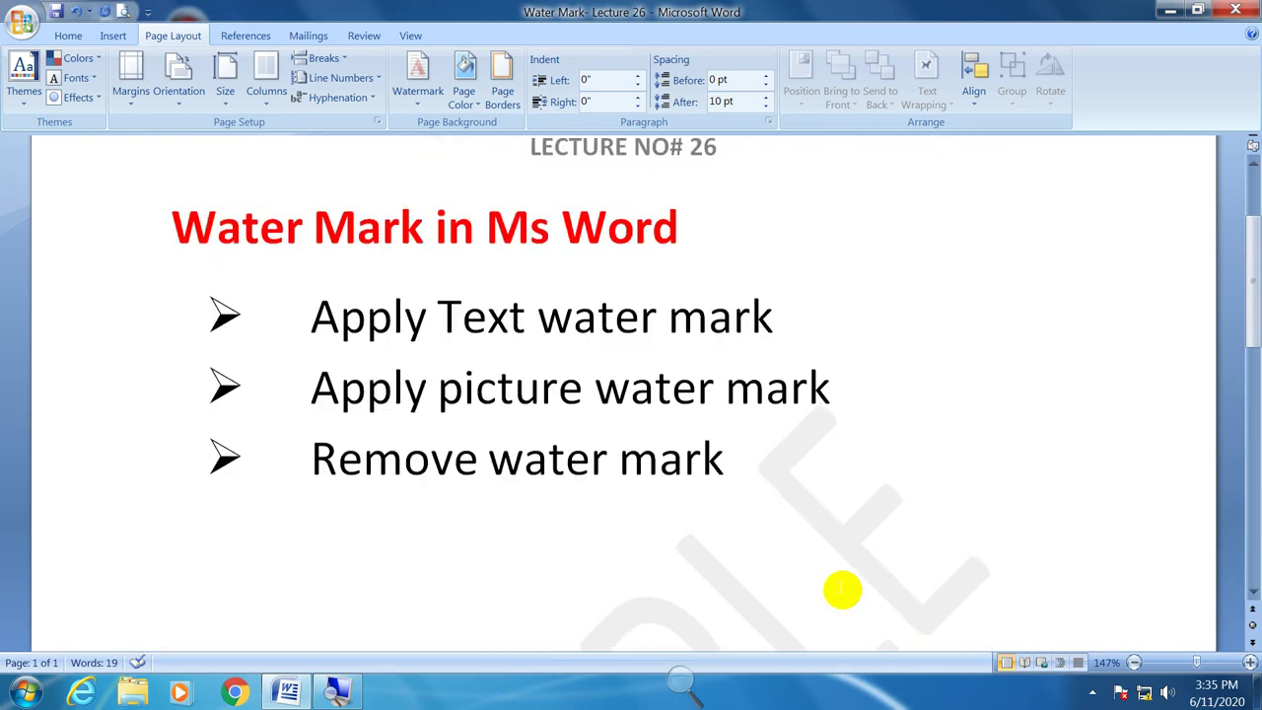
scroll(842, 590, "down", 3)
scroll(843, 589, "down", 3)
scroll(843, 589, "up", 2)
scroll(842, 590, "up", 2)
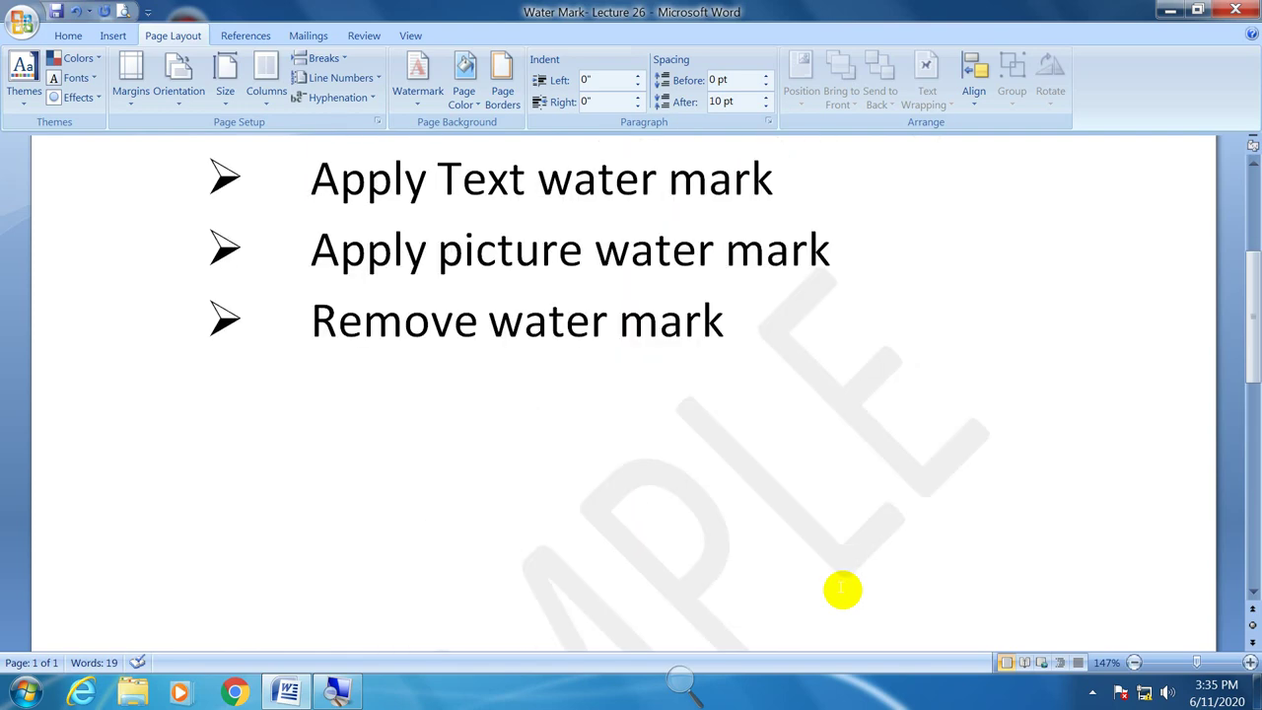
scroll(843, 589, "up", 2)
left_click(243, 569)
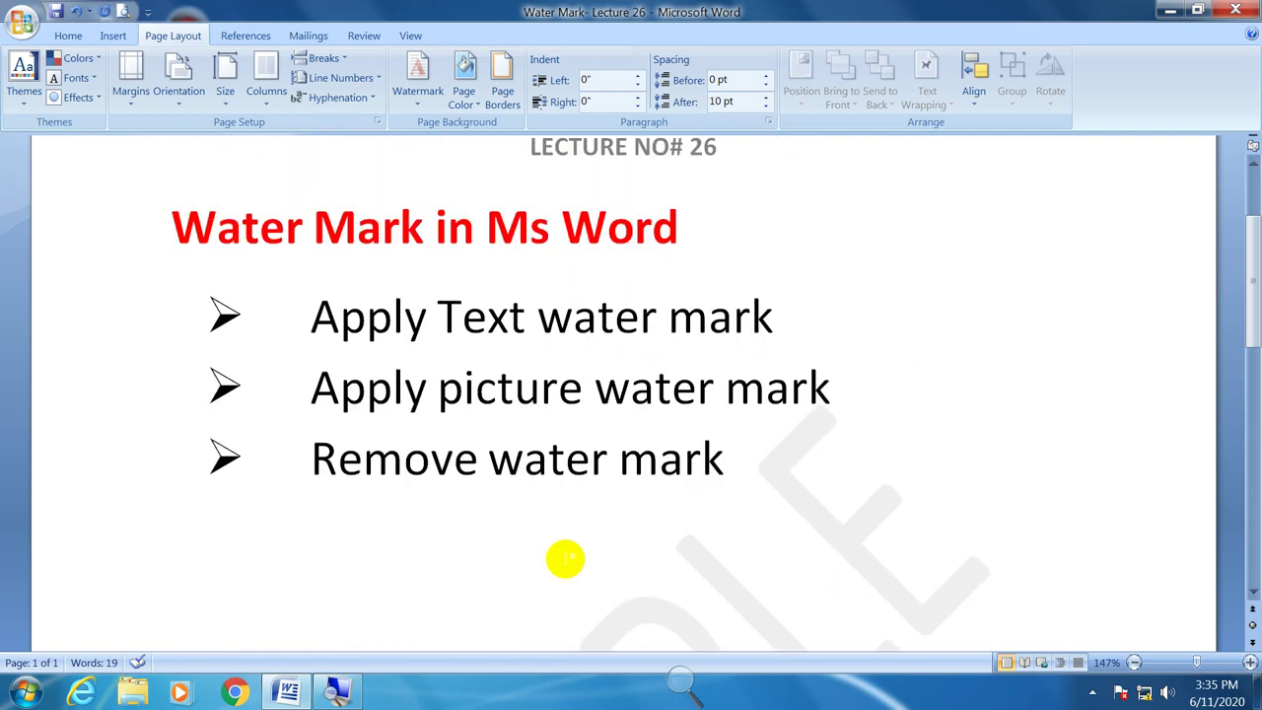
key("ctrl+Return")
key("ctrl+Return")
key("ctrl+Return")
key("ctrl+Return")
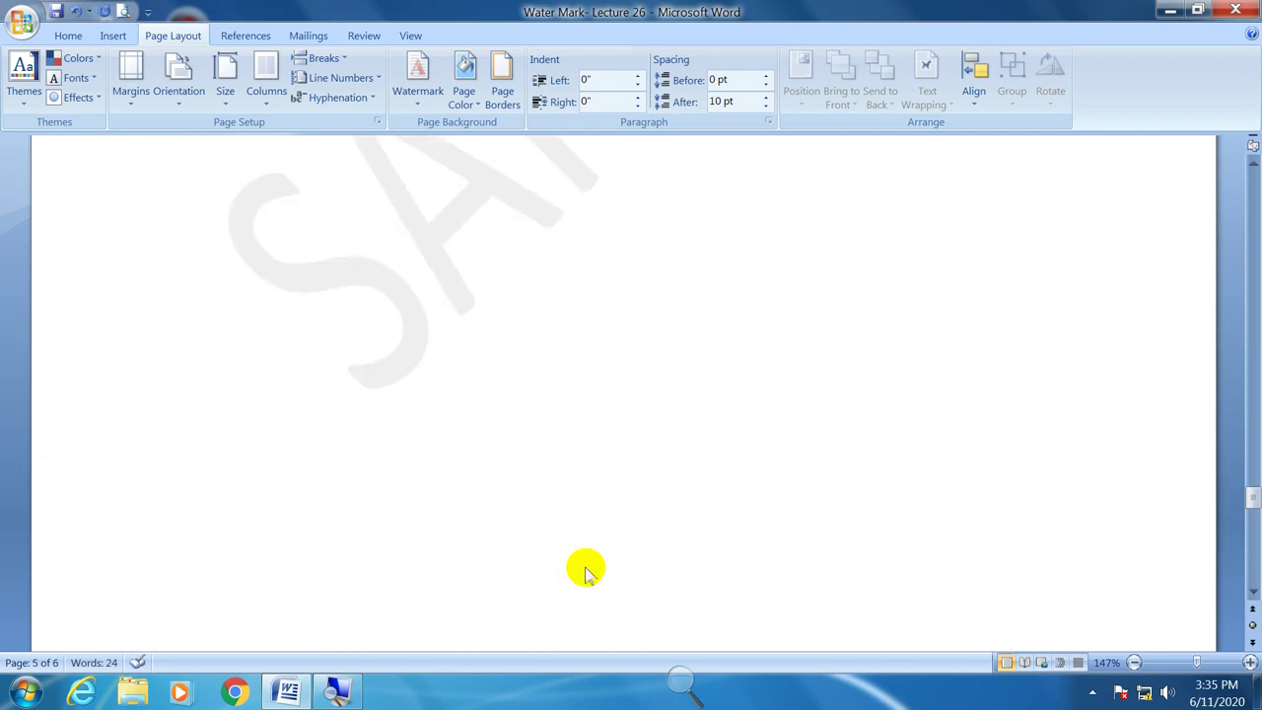
key("ctrl+F2")
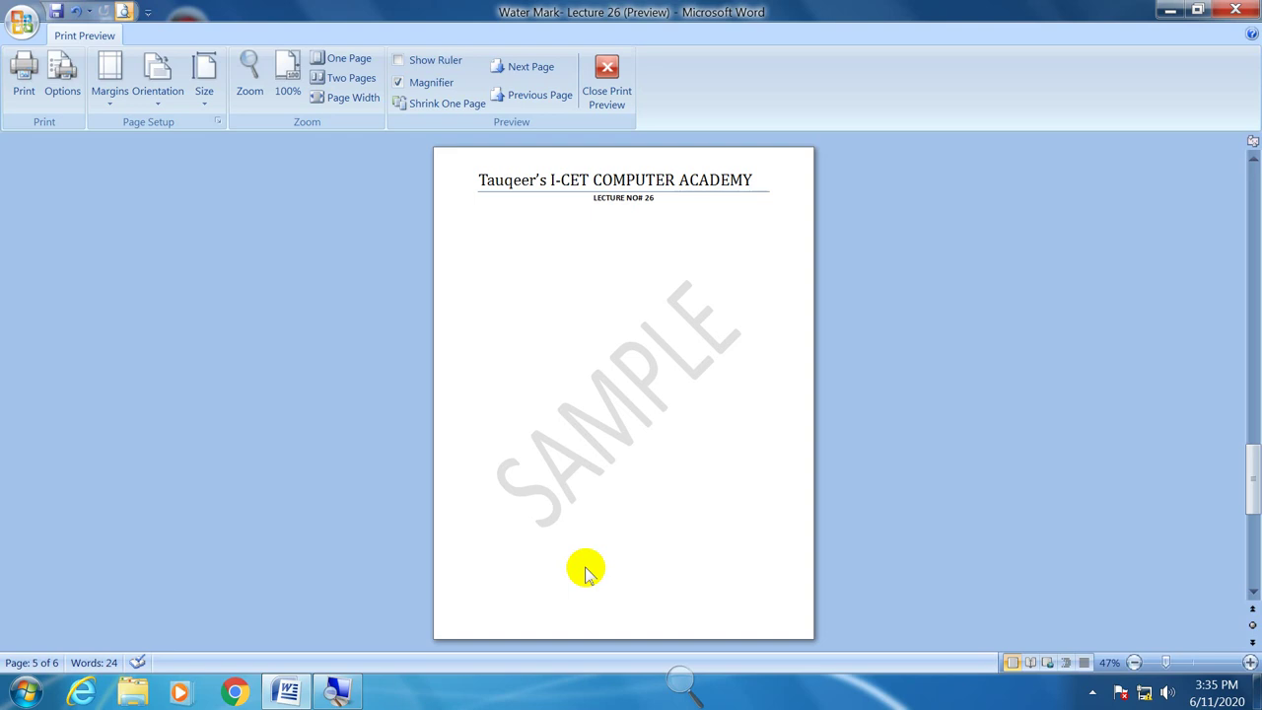
- Add an Accent Bar, Left page-margin number ('Page | n') and view it in Print Preview
left_click(619, 81)
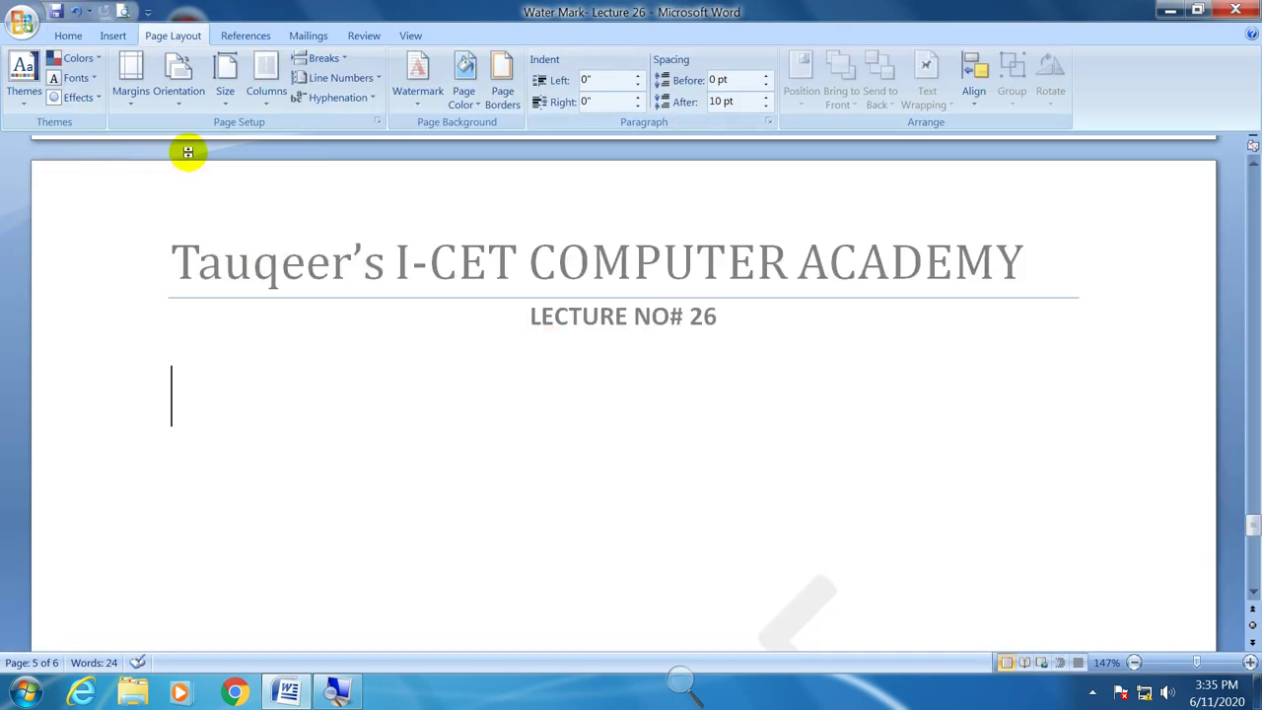
left_click(112, 35)
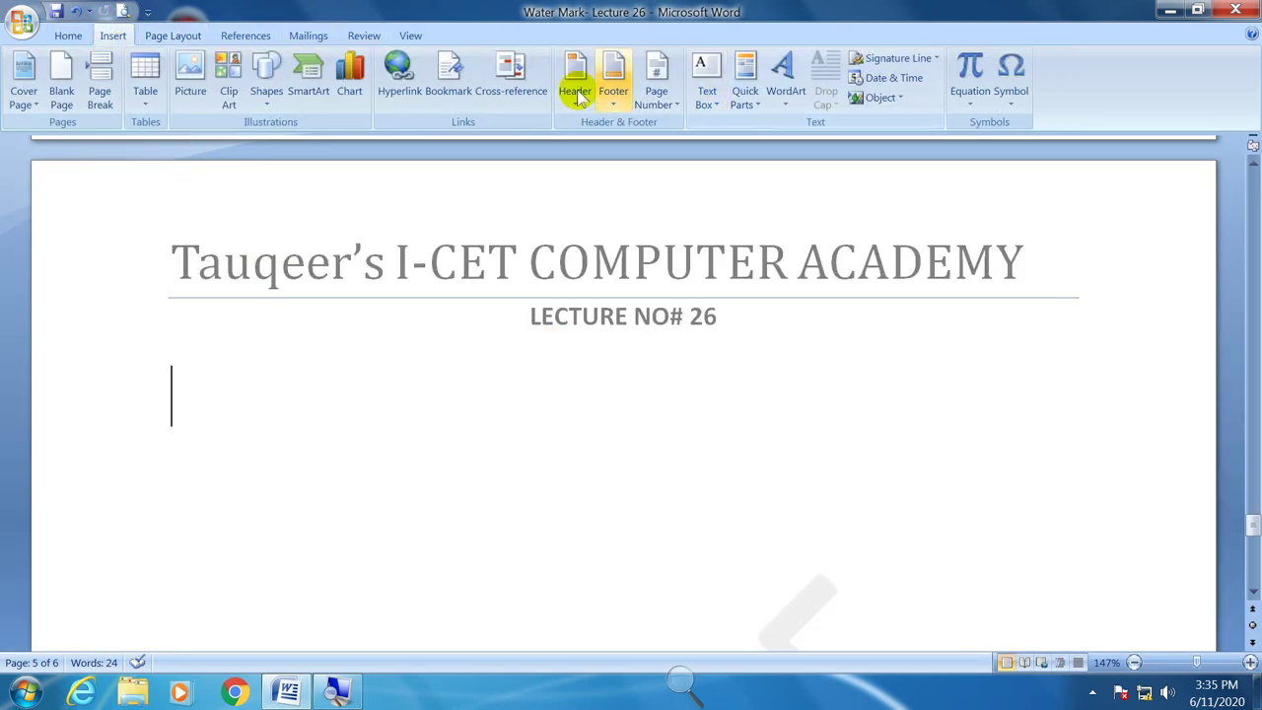
left_click(657, 94)
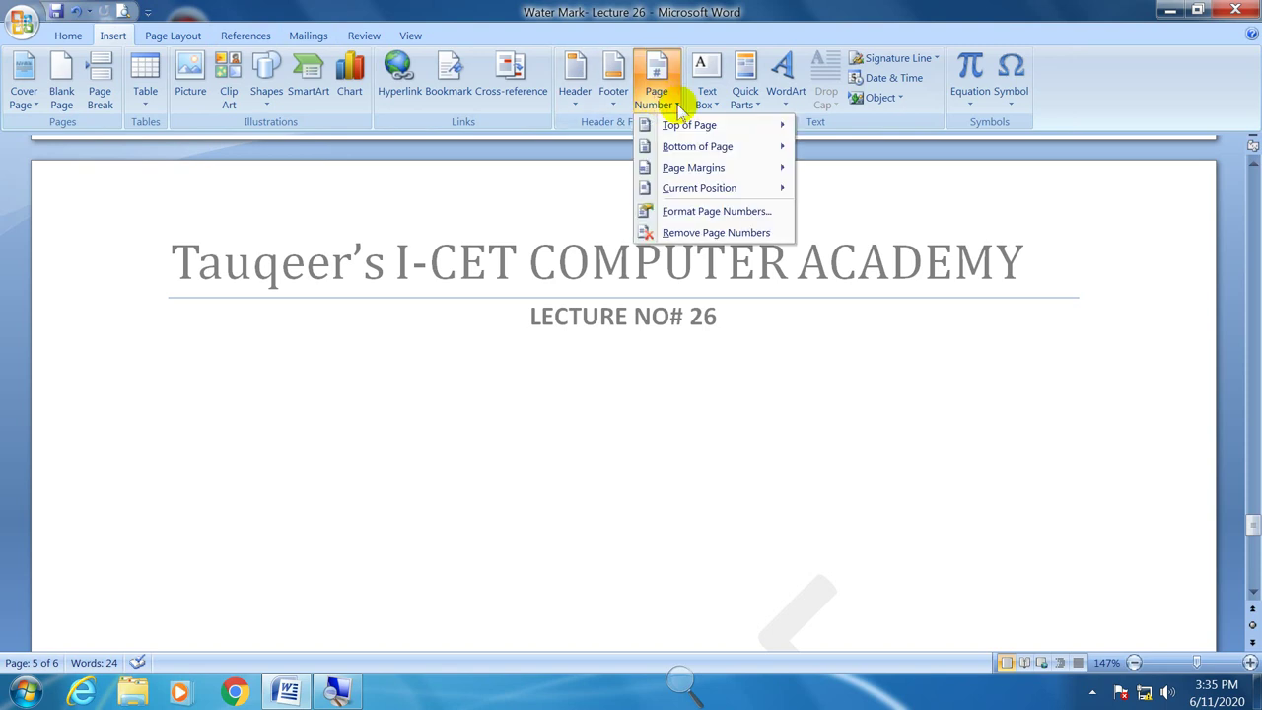
mouse_move(707, 174)
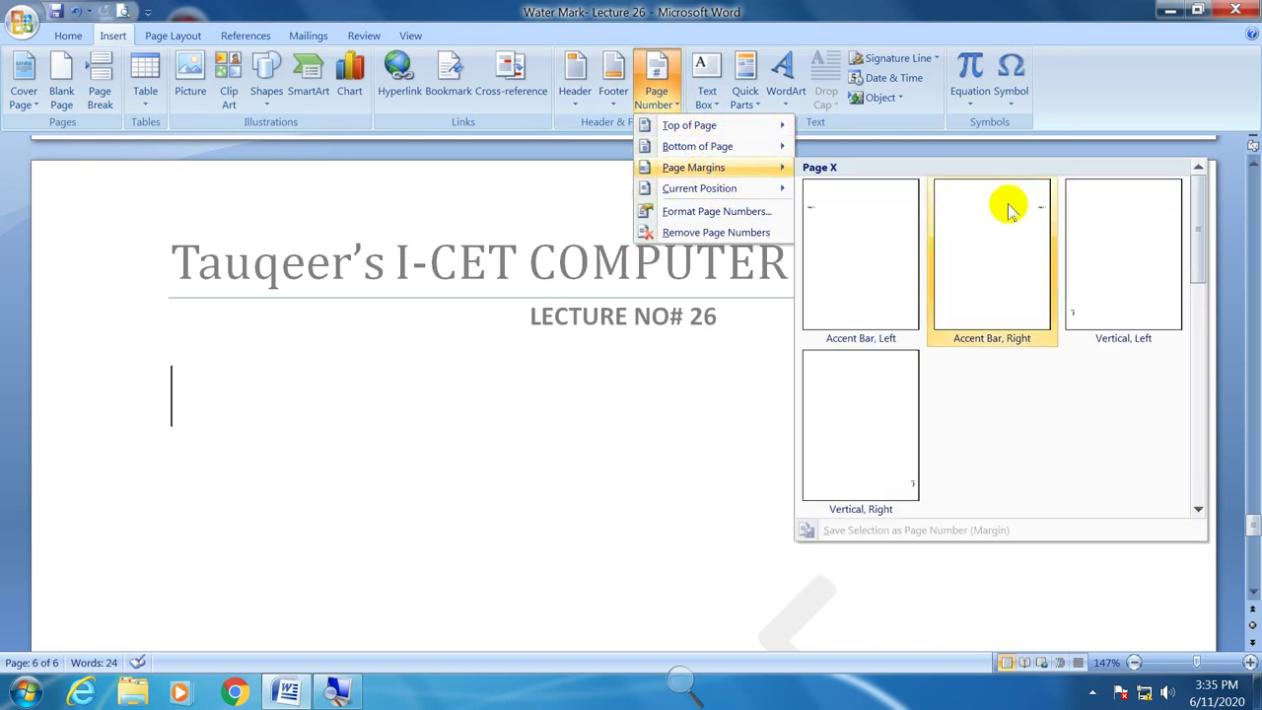
left_click(875, 219)
left_click(854, 95)
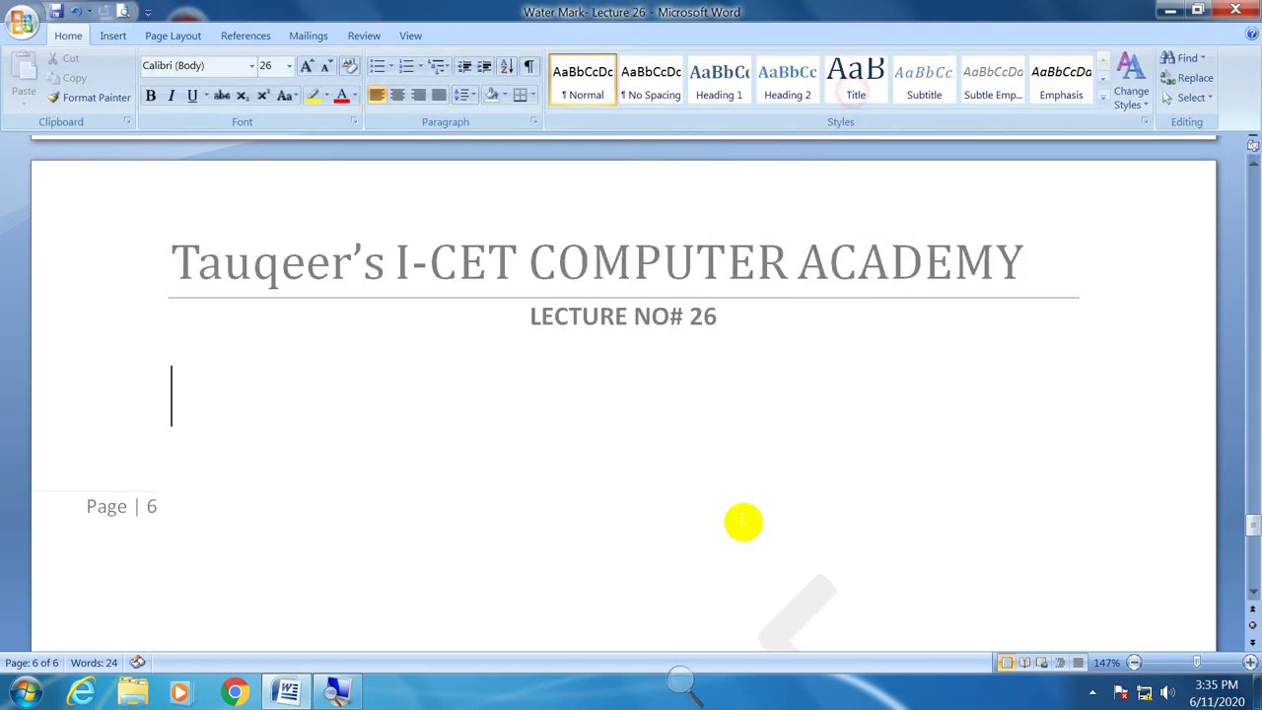
key("ctrl+F2")
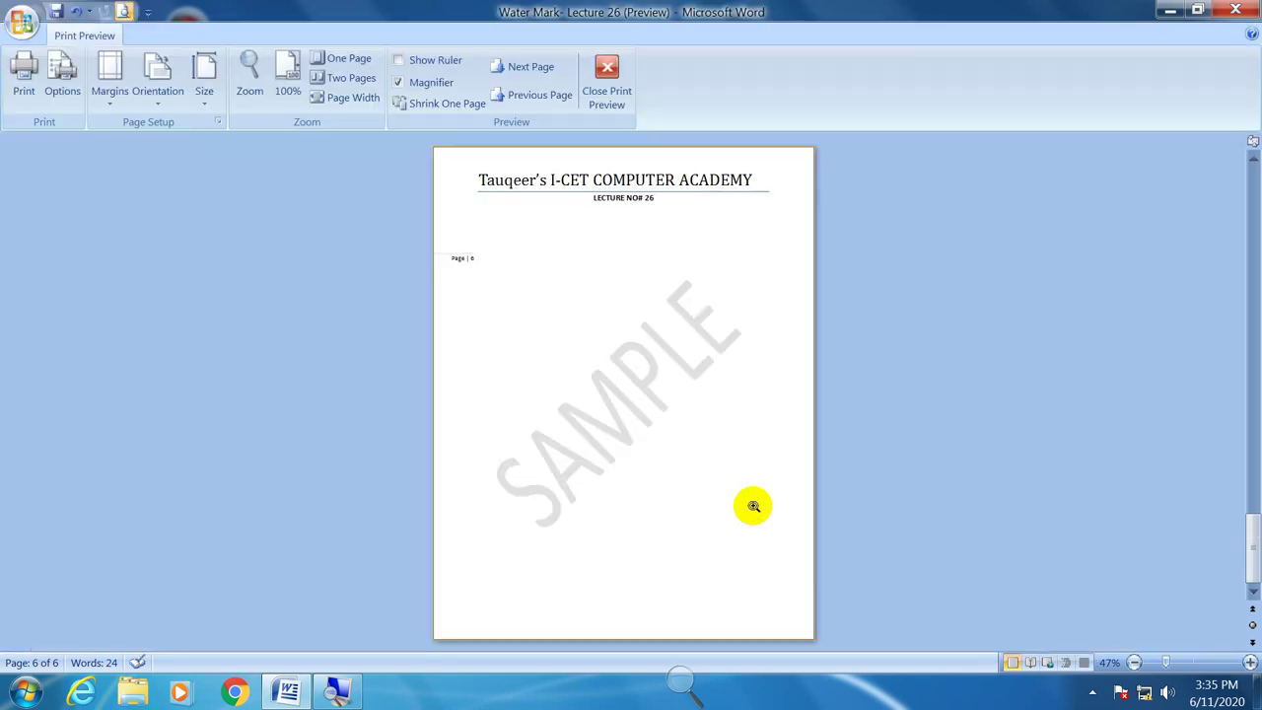
- Check each page's SAMPLE watermark and 'Page | n' number in Print Preview, then close it
scroll(753, 506, "up", 3)
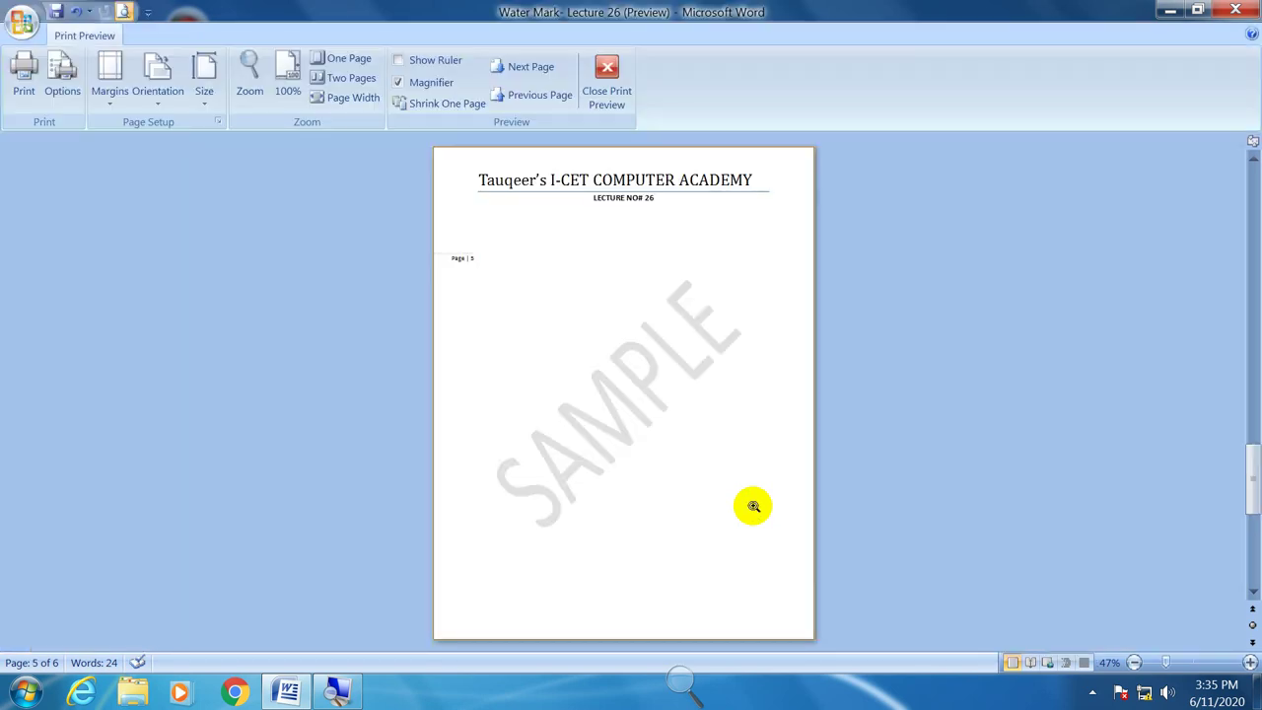
scroll(753, 506, "up", 3)
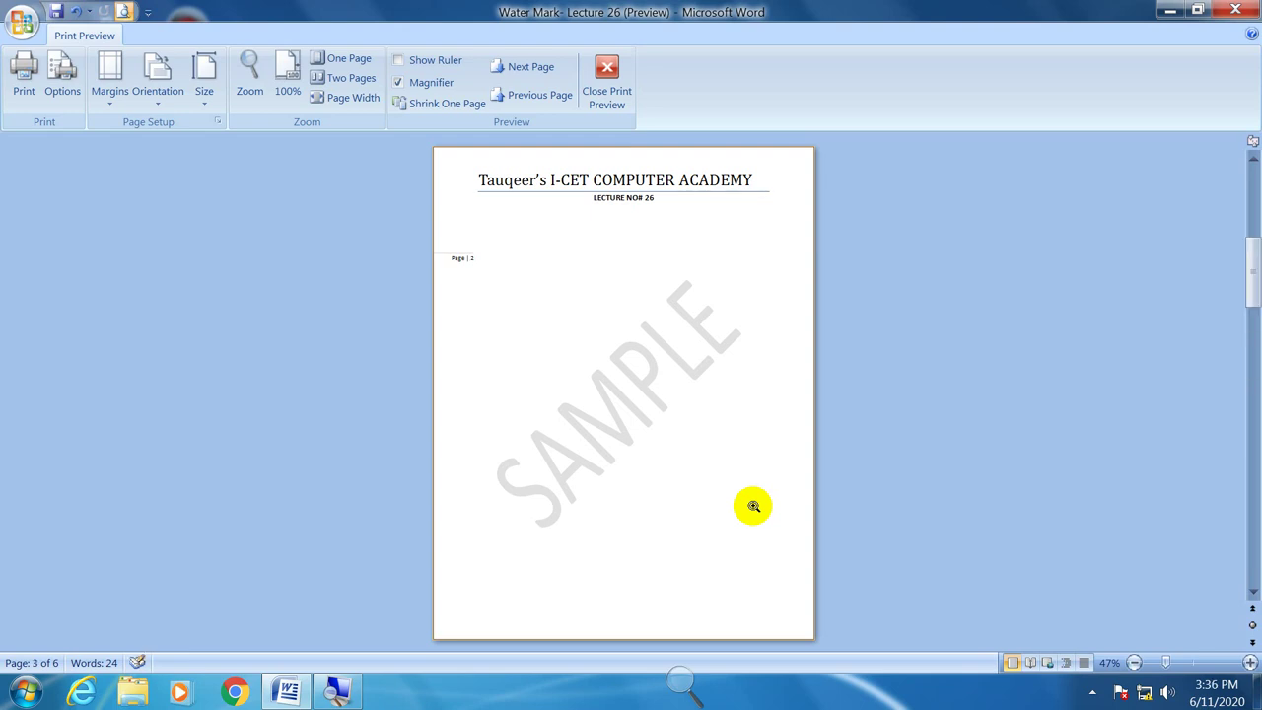
scroll(753, 505, "up", 3)
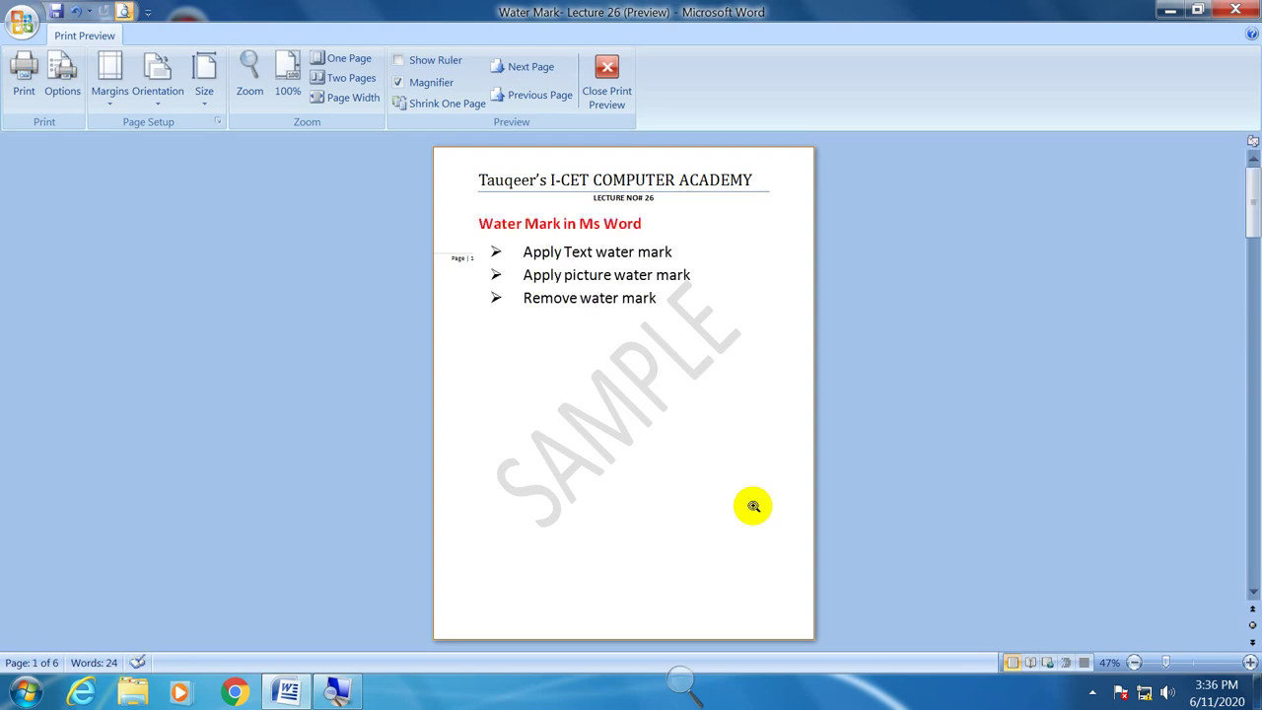
scroll(753, 505, "down", 2)
scroll(753, 506, "down", 3)
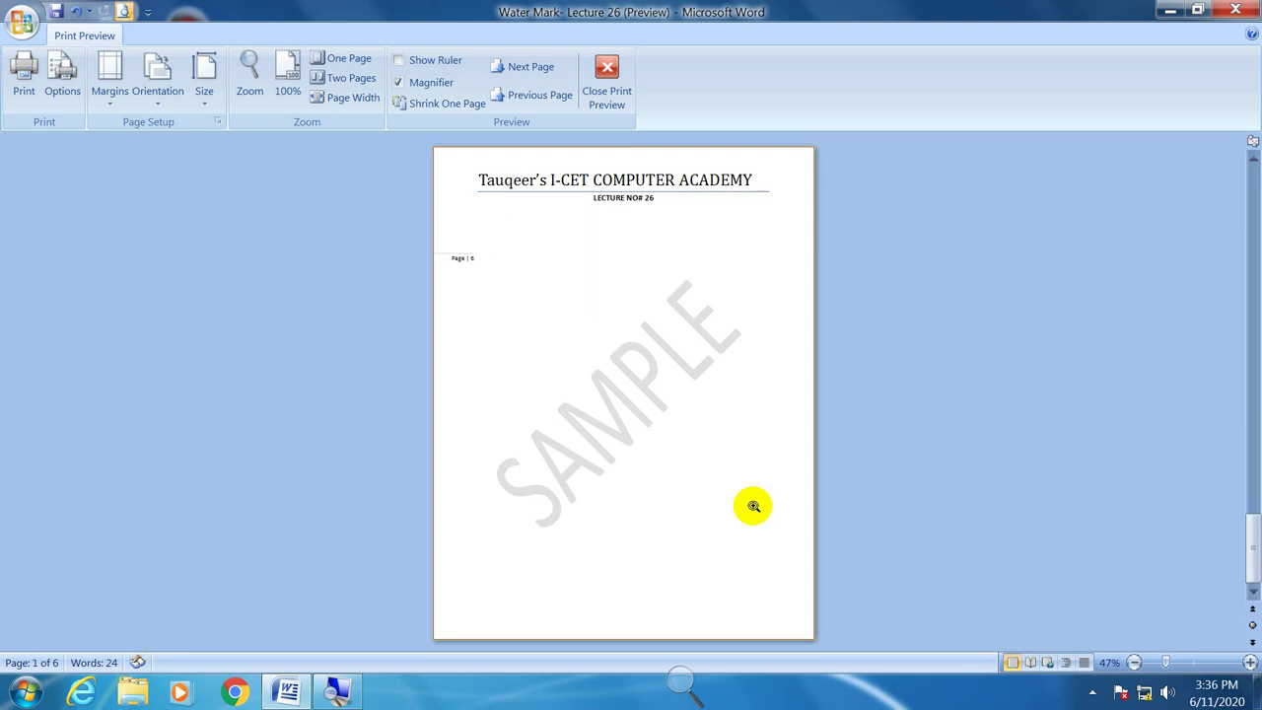
scroll(753, 505, "up", 1)
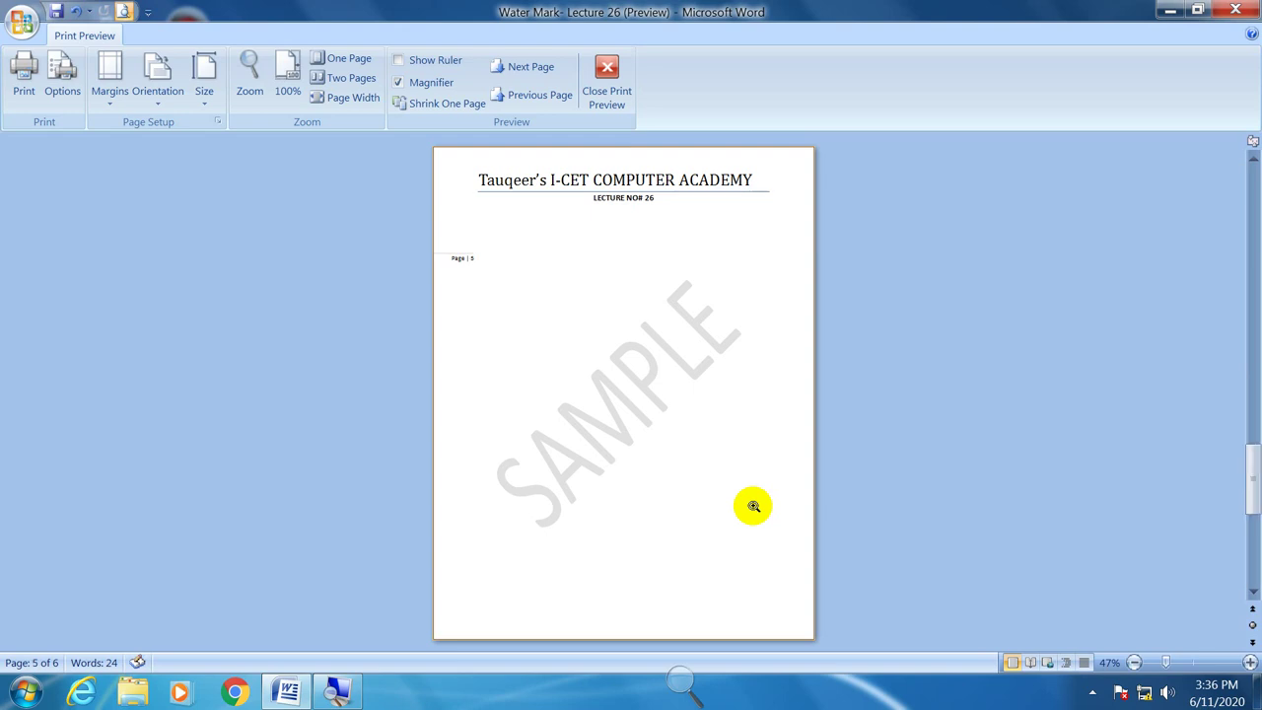
scroll(753, 506, "up", 1)
scroll(753, 506, "up", 3)
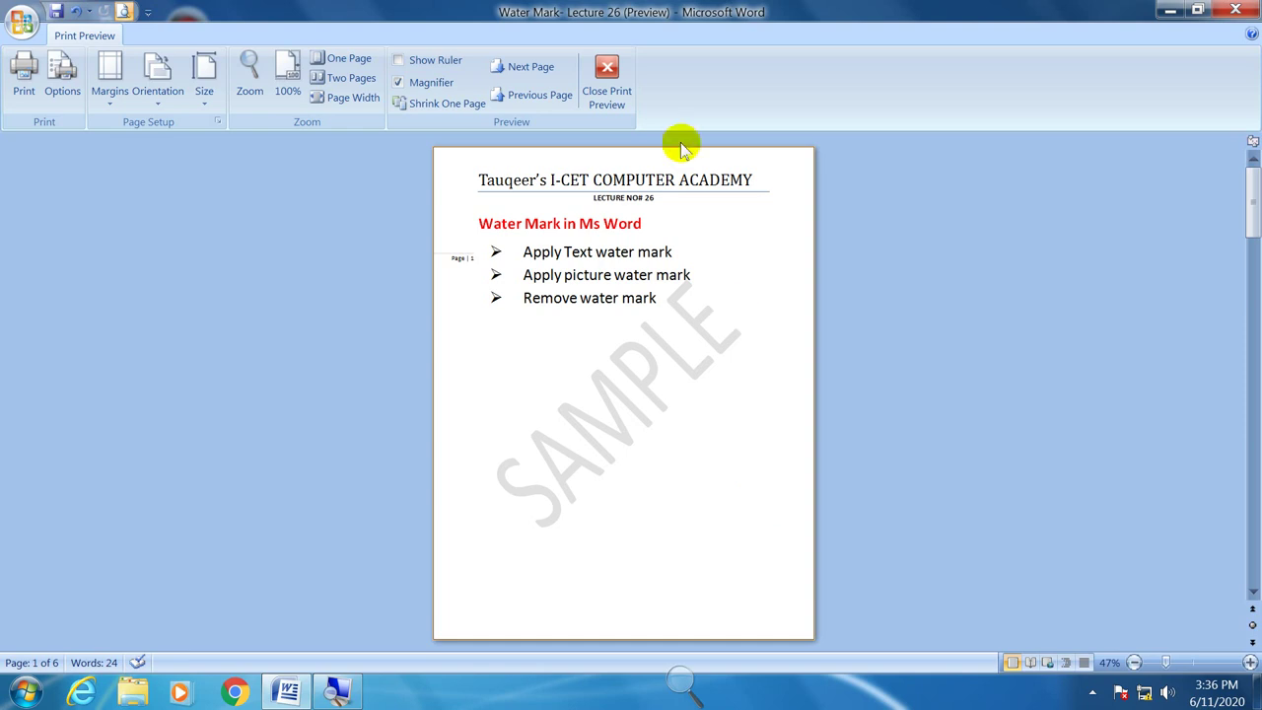
left_click(603, 85)
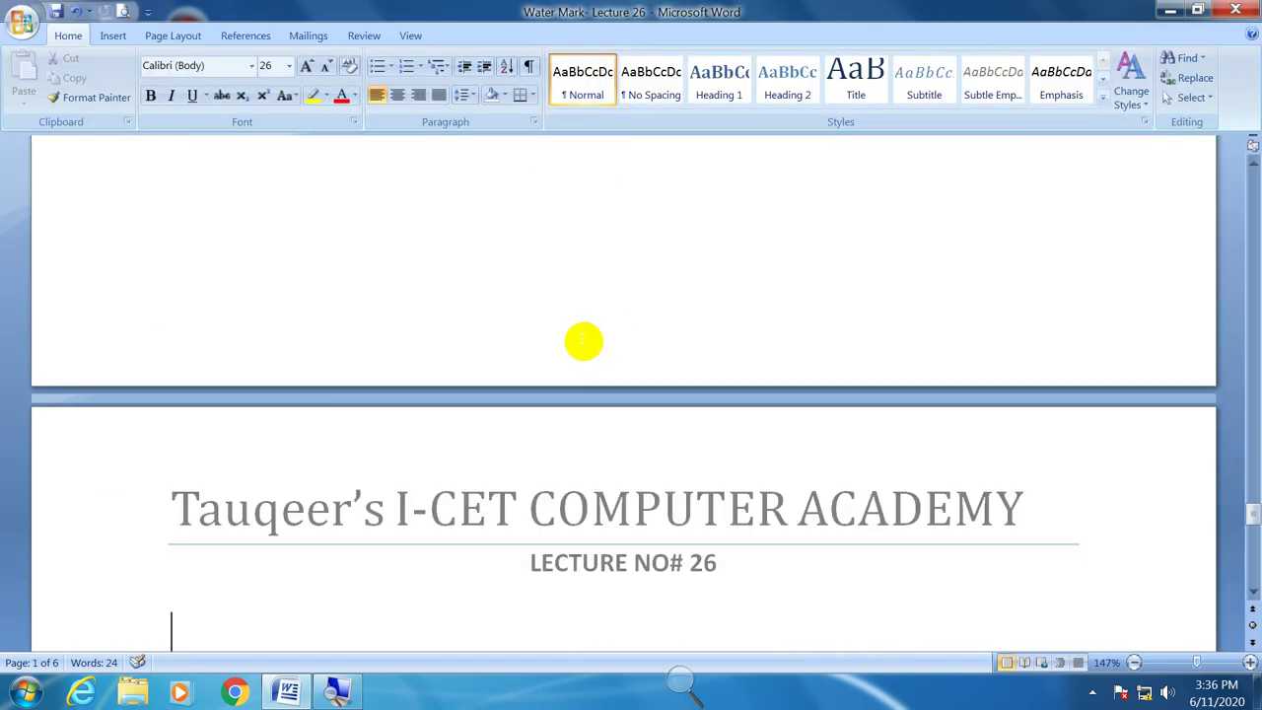
left_click_drag(1250, 523, 1244, 143)
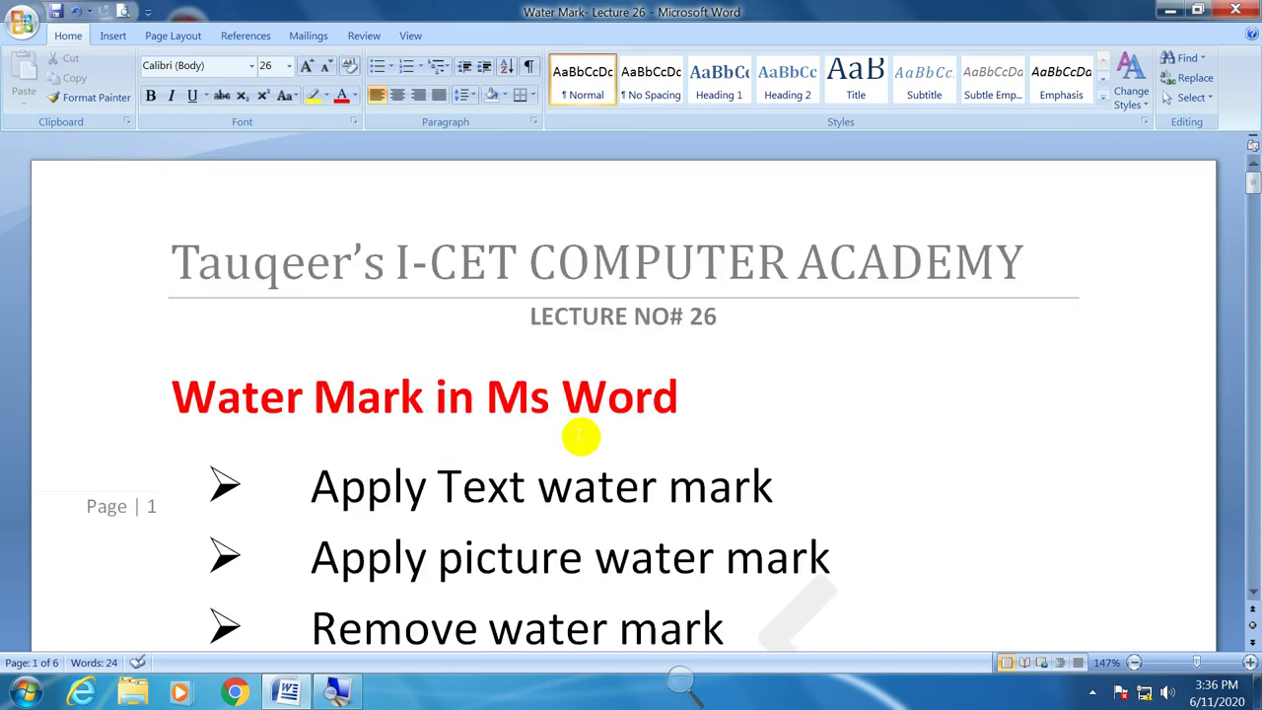
left_click(580, 440)
scroll(582, 445, "down", 1)
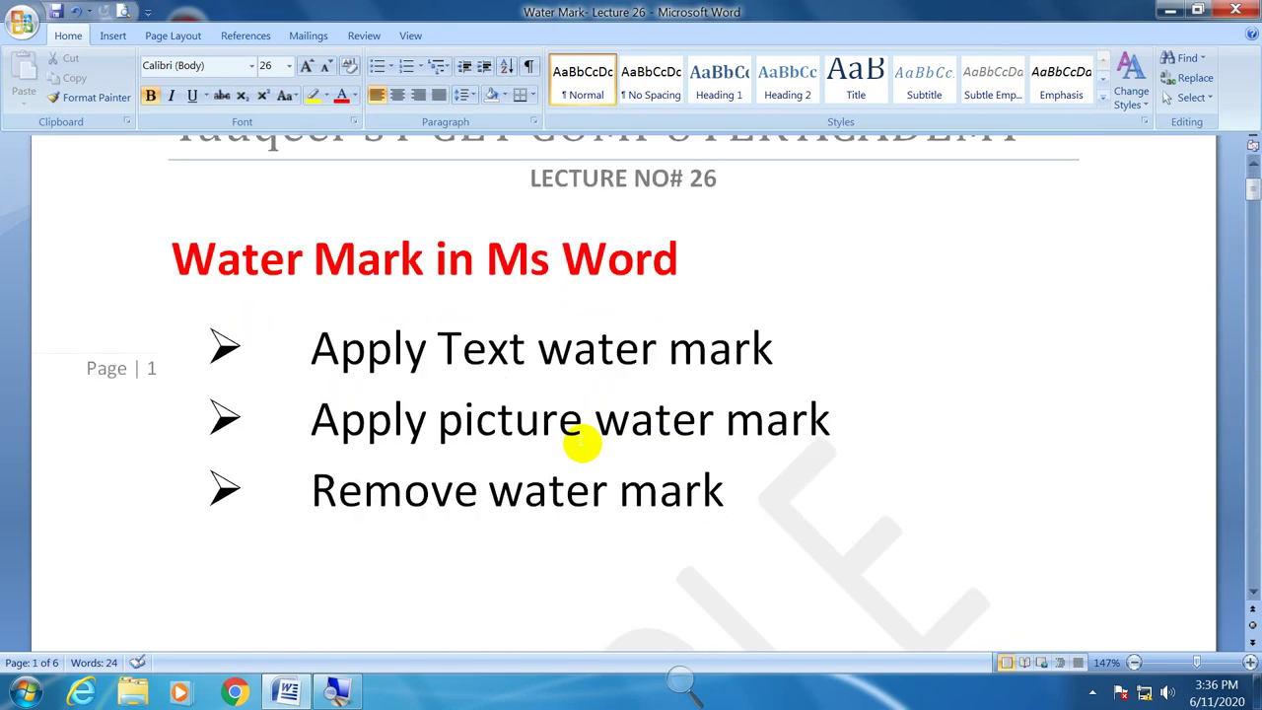
left_click_drag(656, 347, 438, 349)
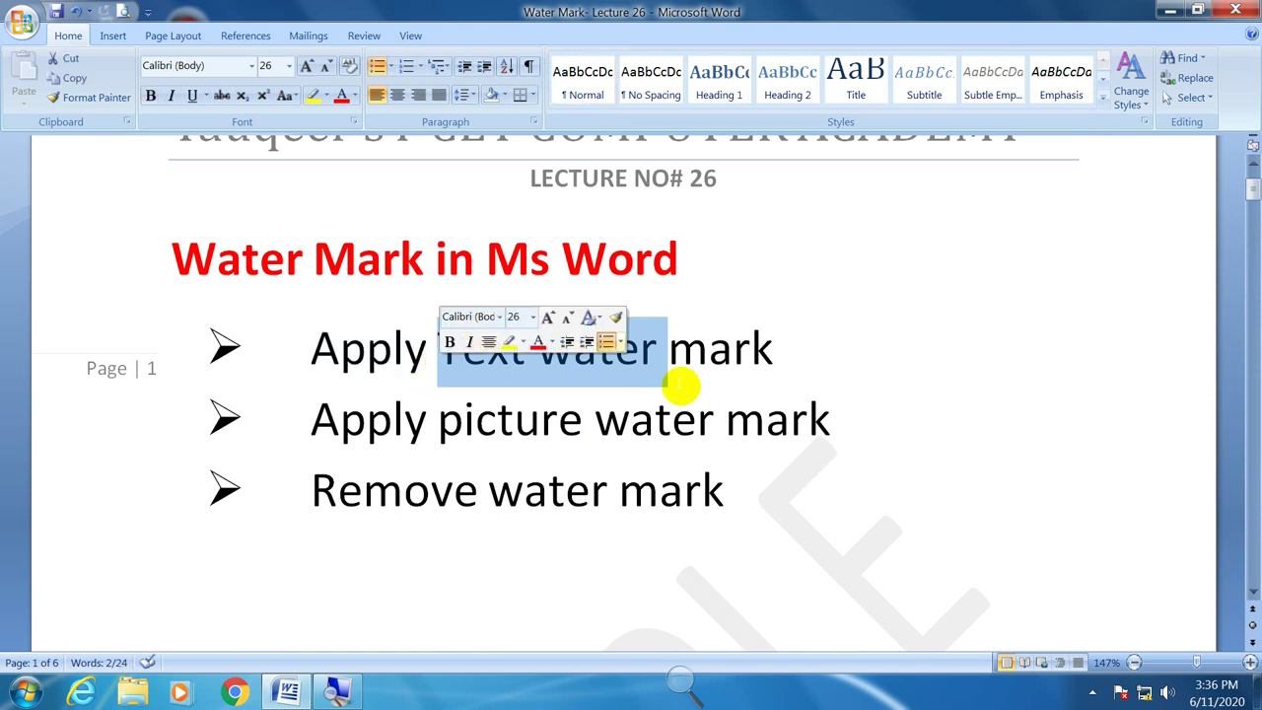
left_click(803, 340)
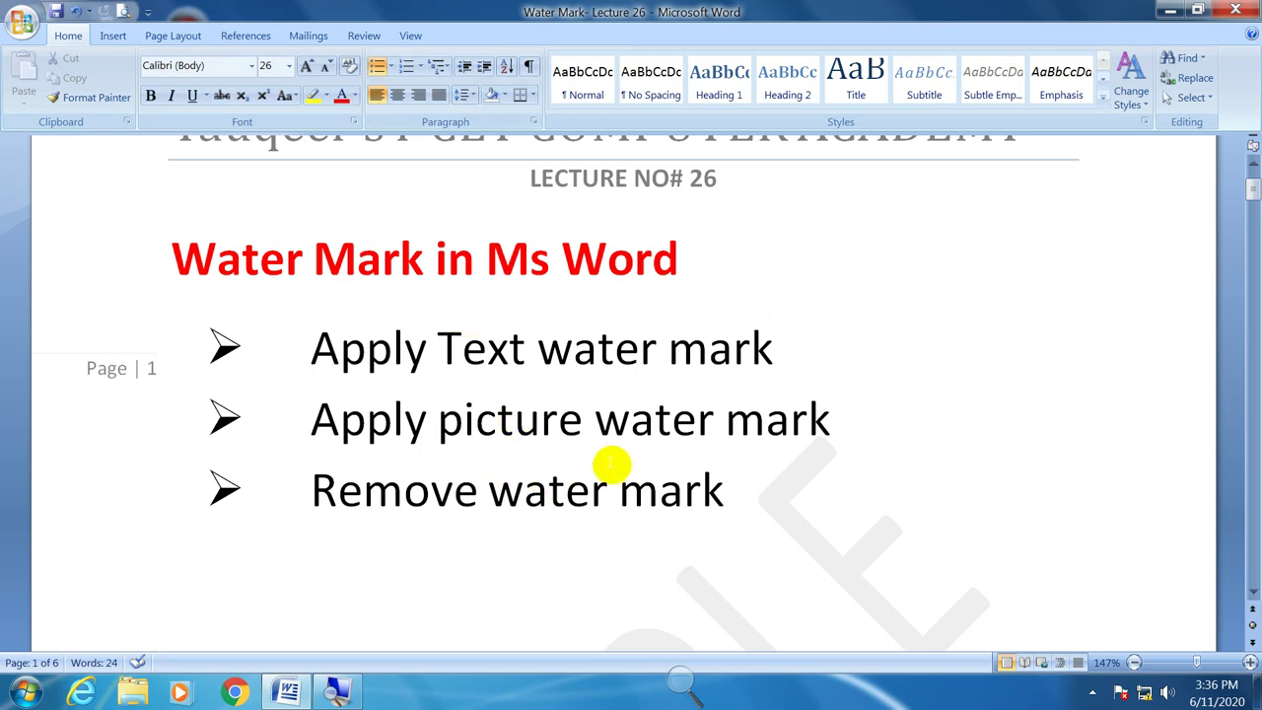
- Remove the SAMPLE watermark with Remove Watermark, then dismiss the reopened watermark gallery
left_click(173, 38)
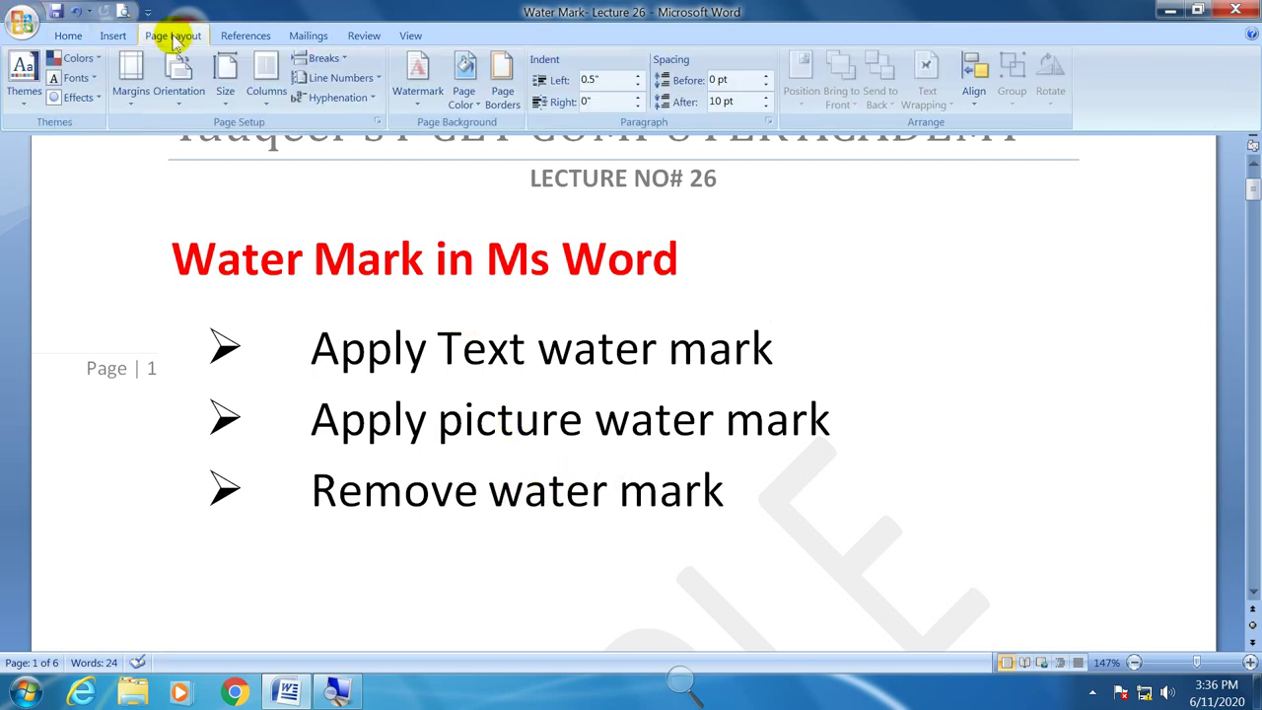
left_click(412, 107)
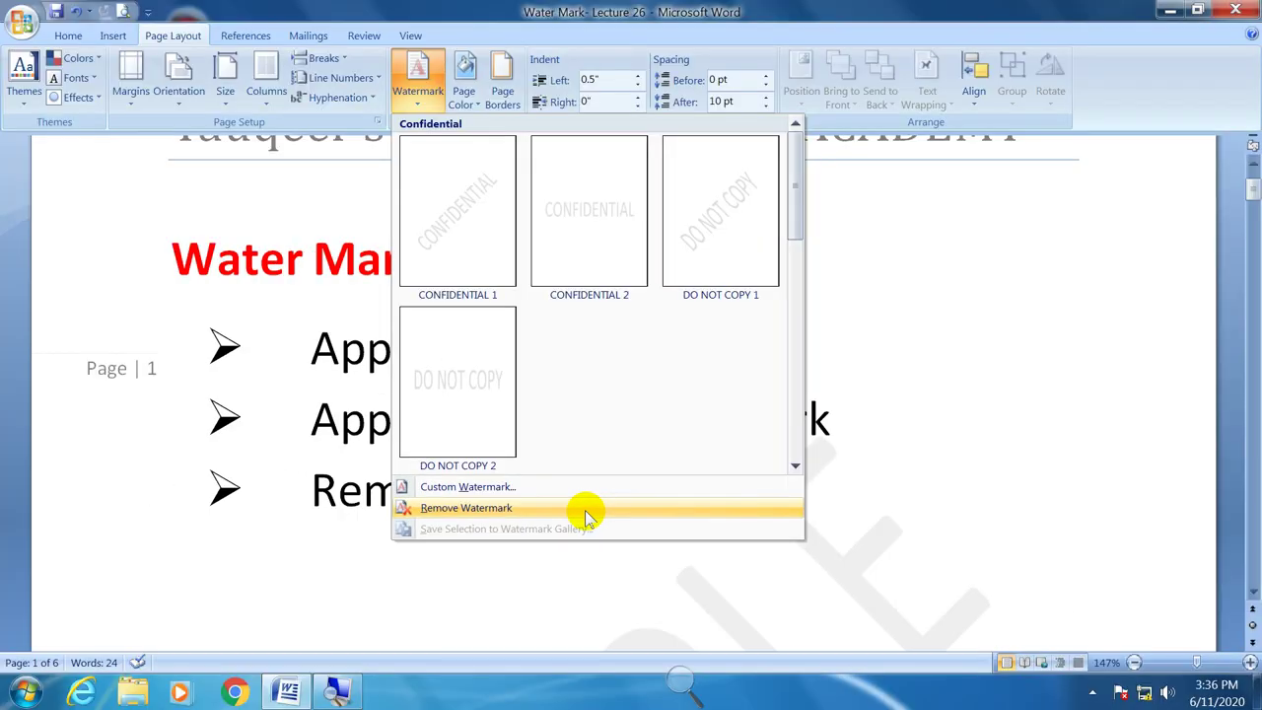
left_click(585, 510)
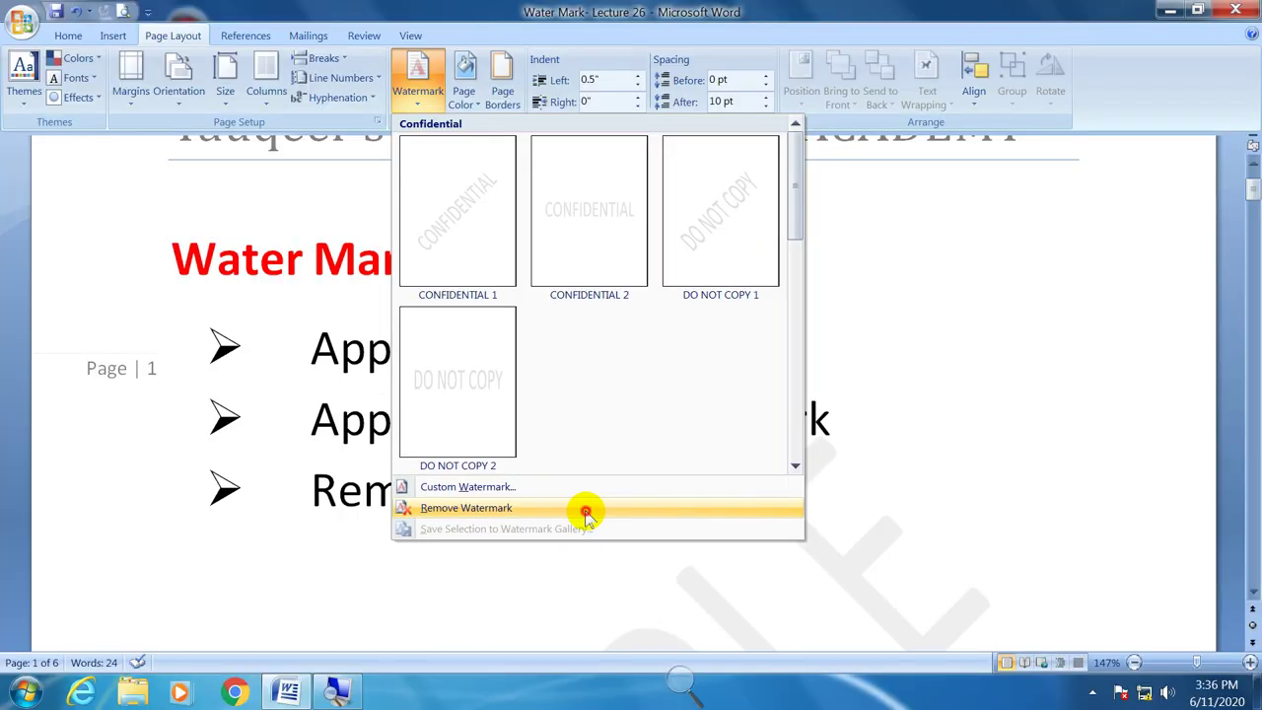
left_click(418, 81)
key("Escape")
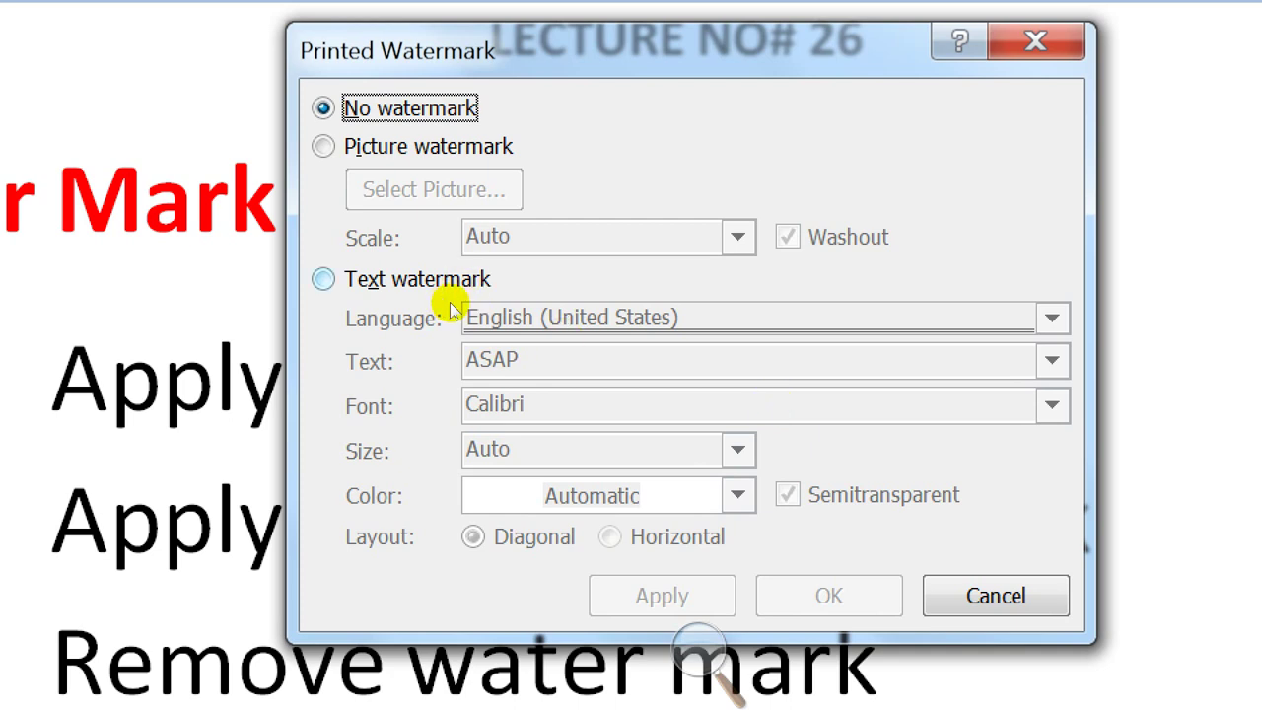
- Choose a text watermark in English (United States) reading TAUQEER'S I-CET
left_click(478, 286)
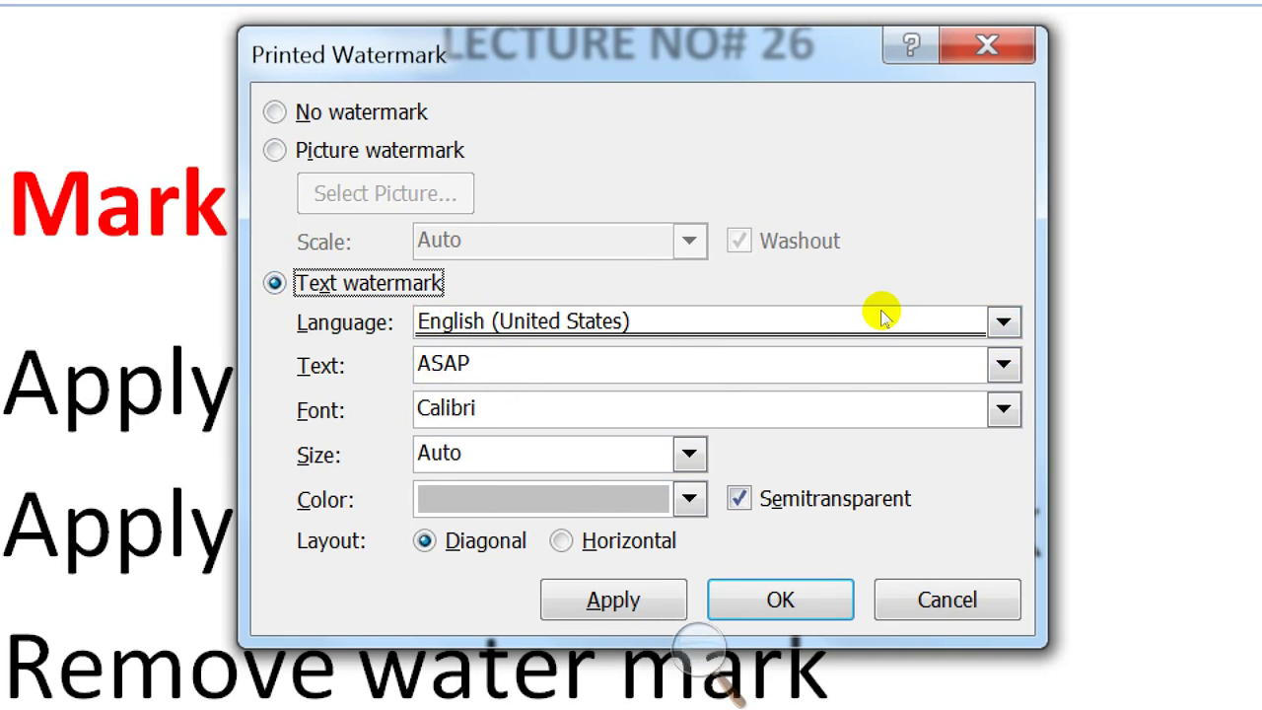
left_click(808, 323)
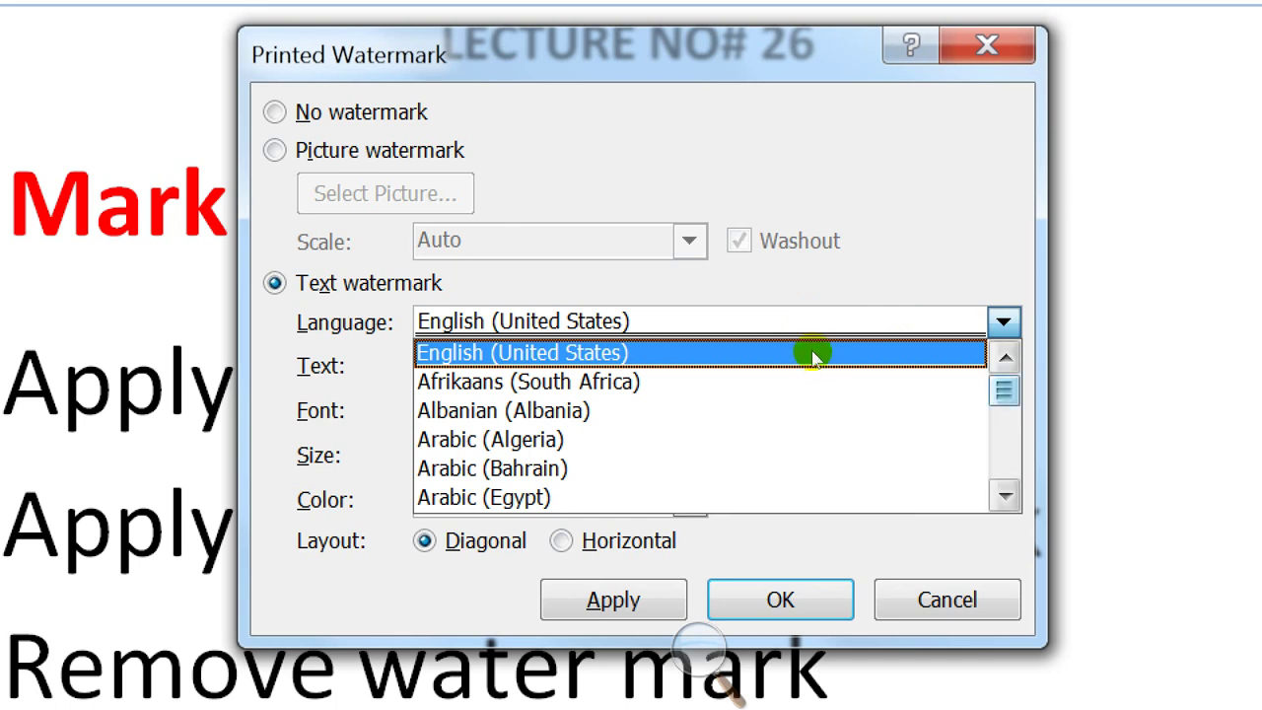
scroll(810, 355, "down", 15)
scroll(811, 363, "up", 3)
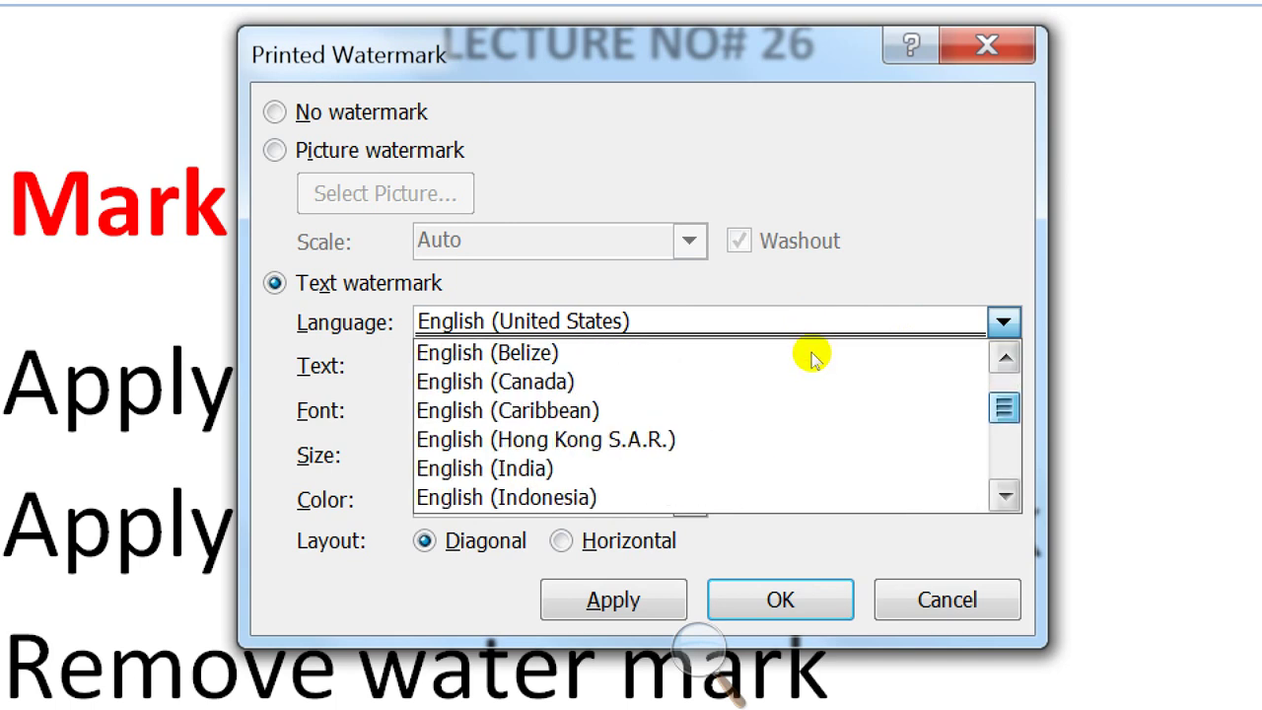
scroll(811, 346, "up", 10)
left_click(781, 318)
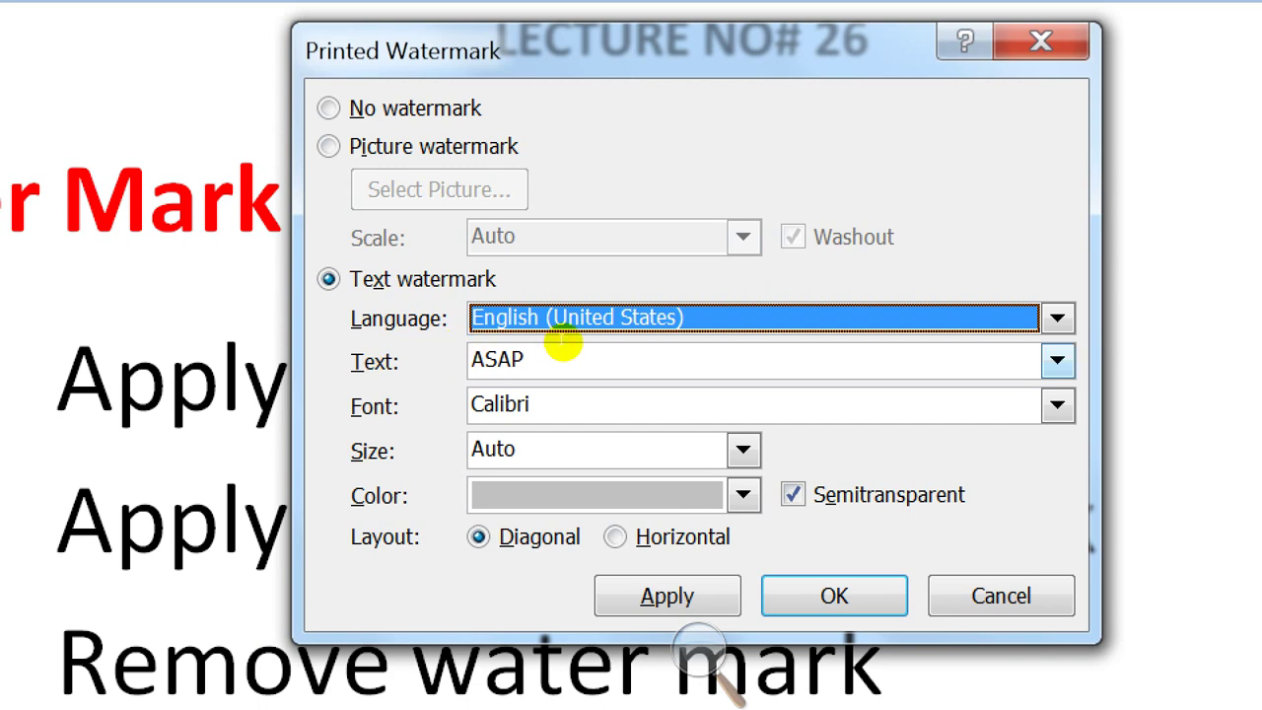
left_click(509, 351)
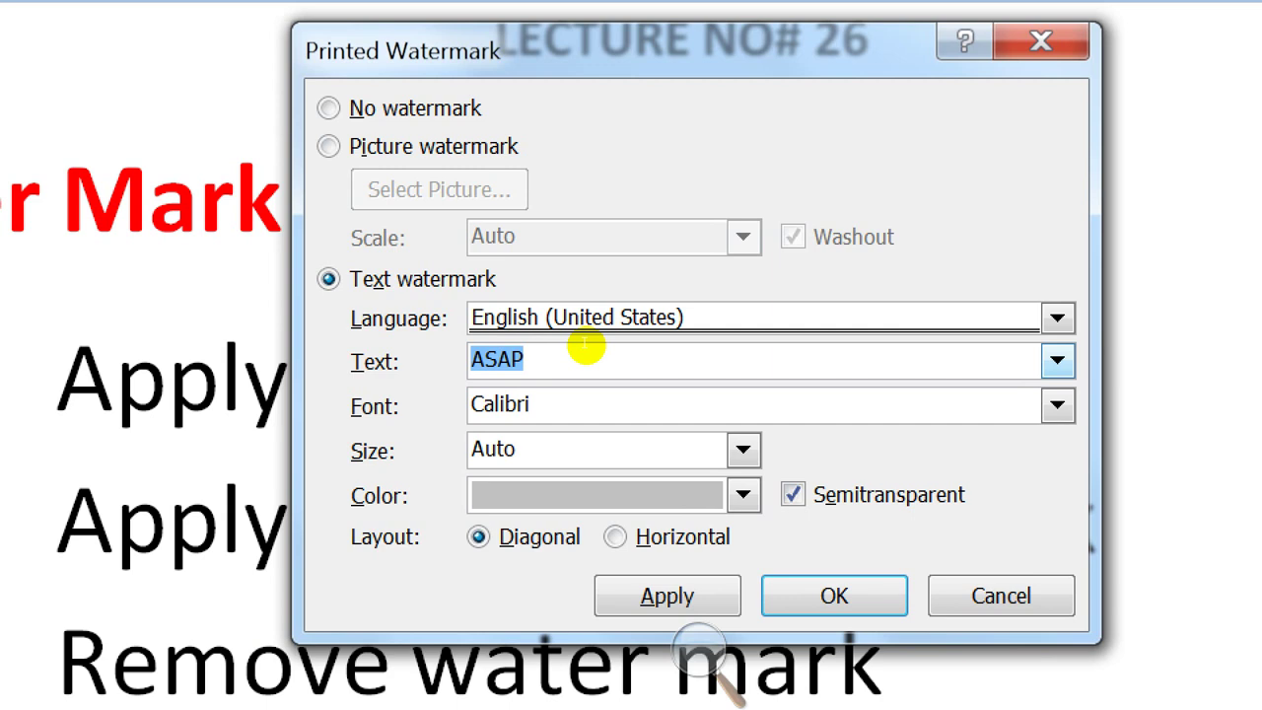
type("ta")
key("BackSpace")
key("BackSpace")
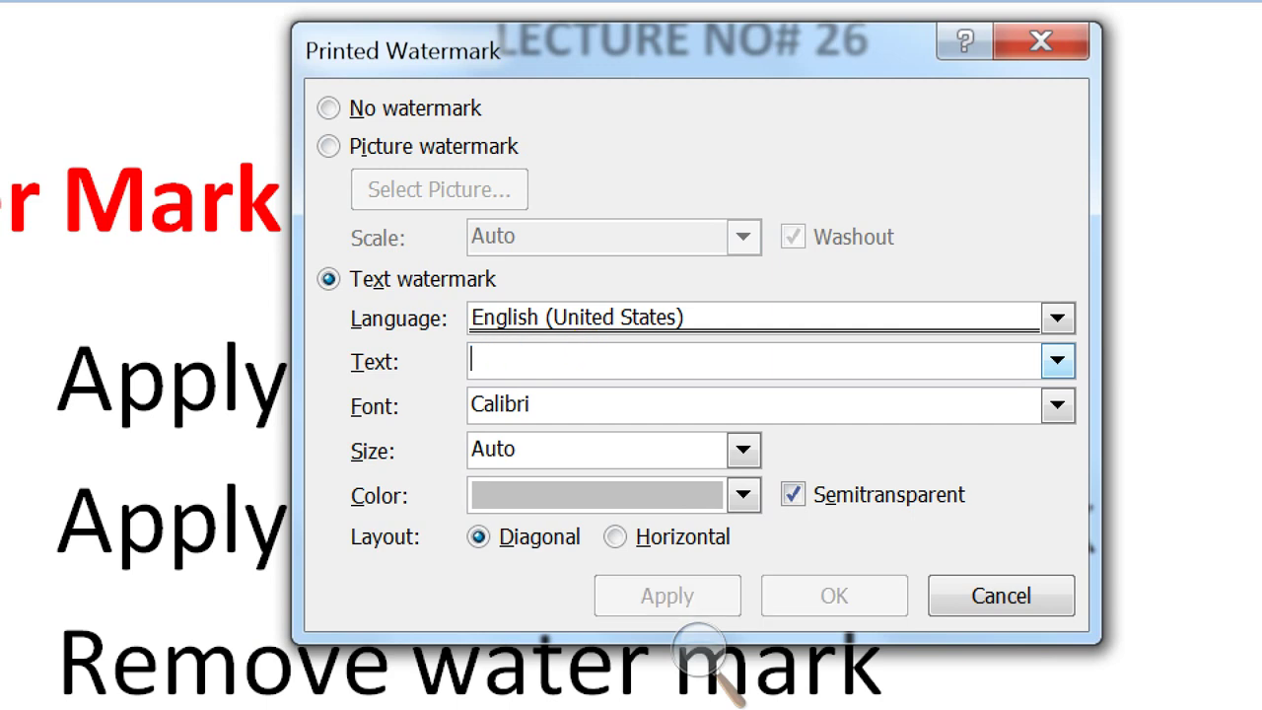
type("TAUQEE")
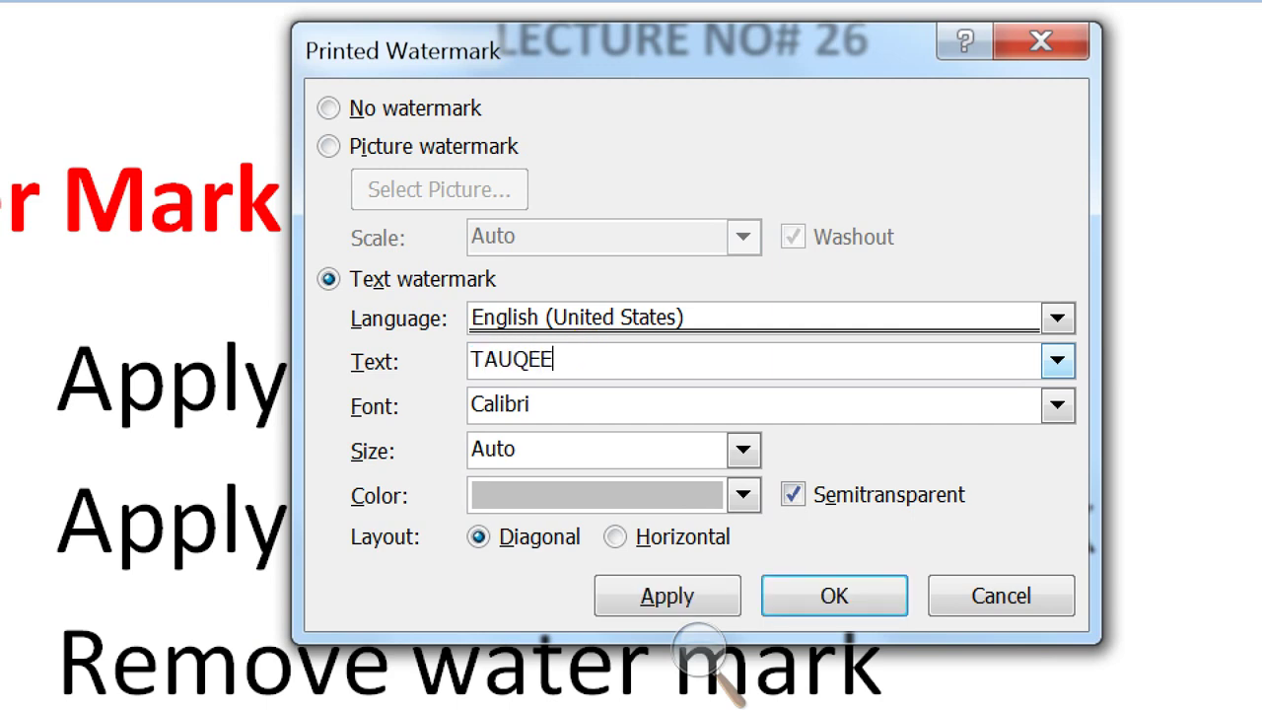
type("R'S I-C")
type("ET")
- Set the watermark to Comic Sans MS in green with Semitransparent off, and apply it
left_click(752, 399)
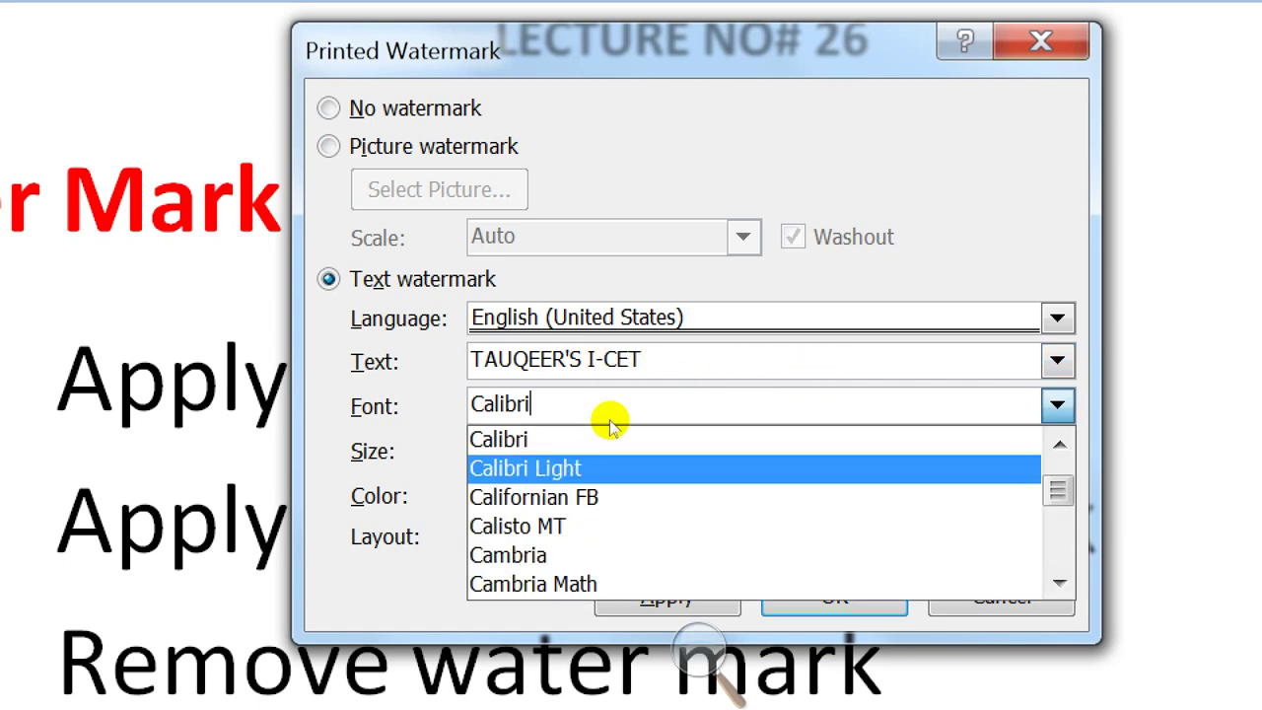
scroll(606, 429, "down", 4)
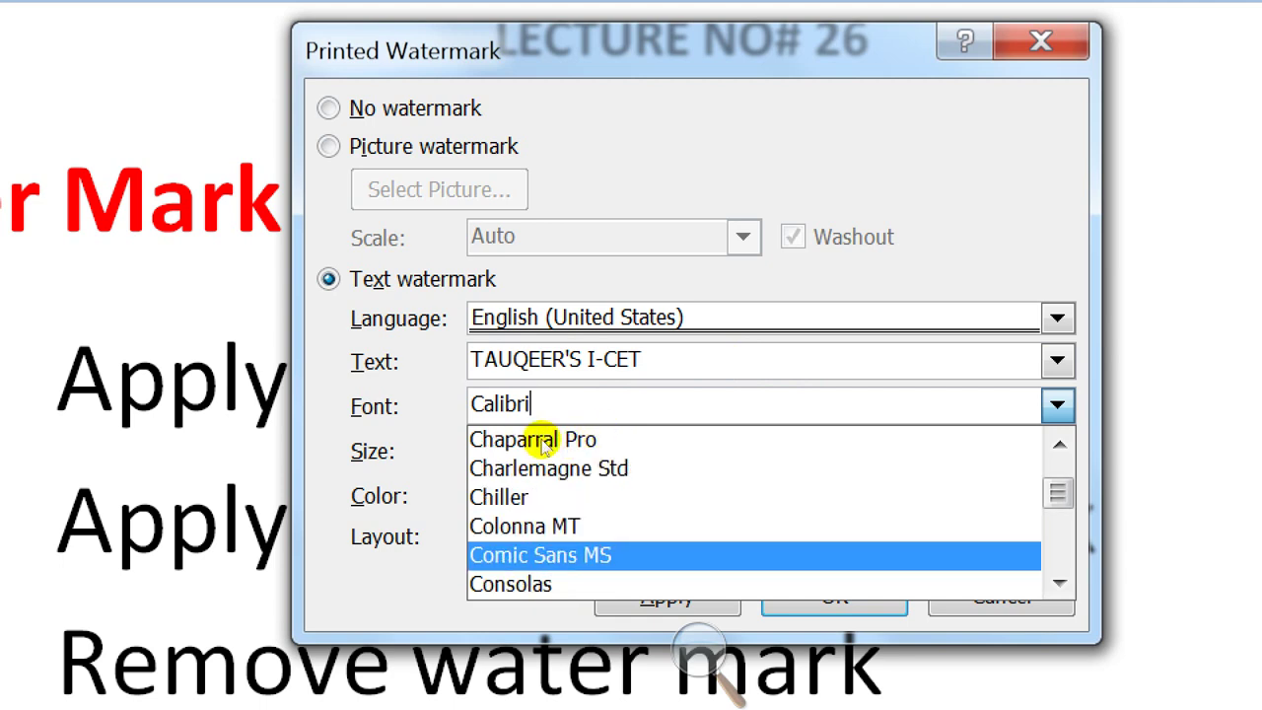
left_click(540, 555)
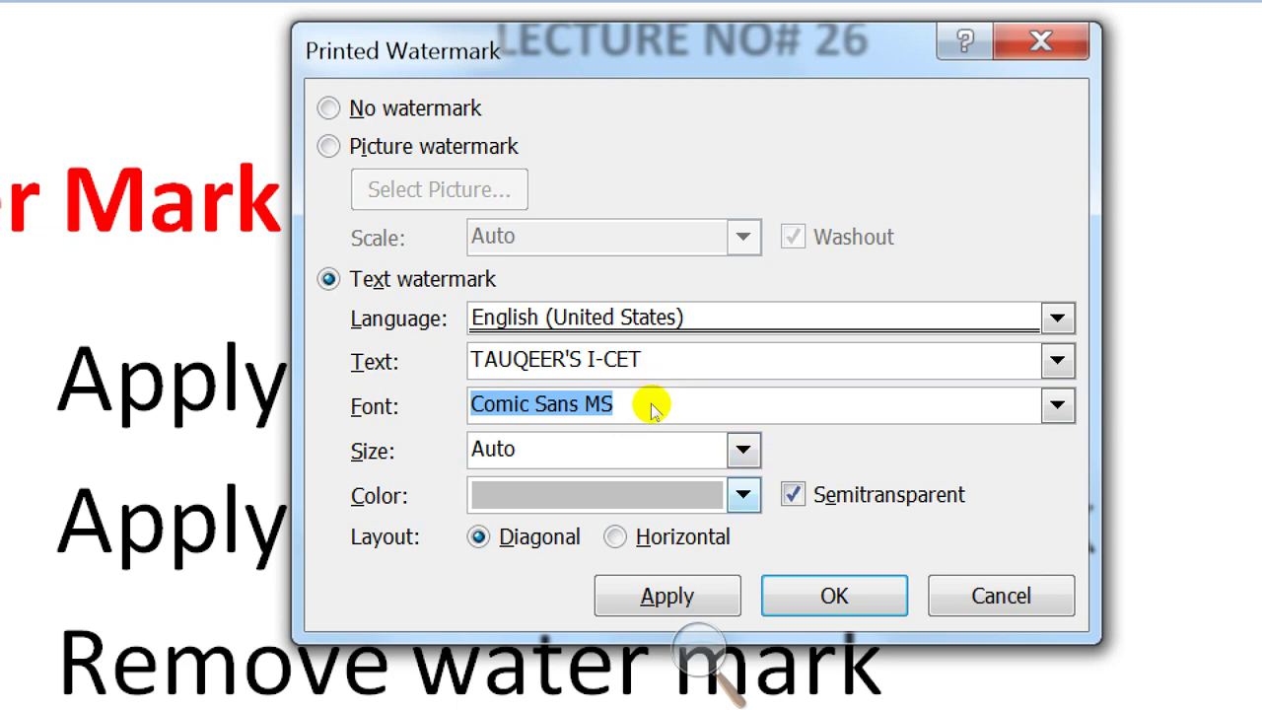
left_click(742, 493)
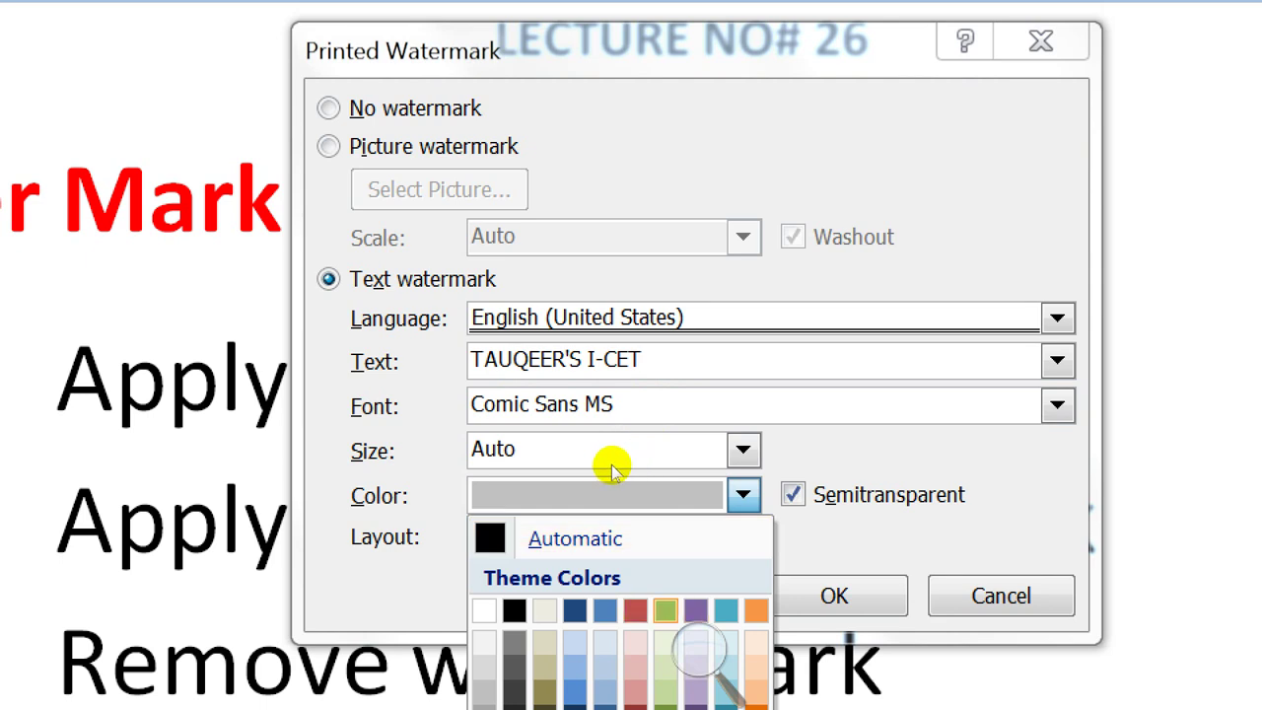
left_click(665, 610)
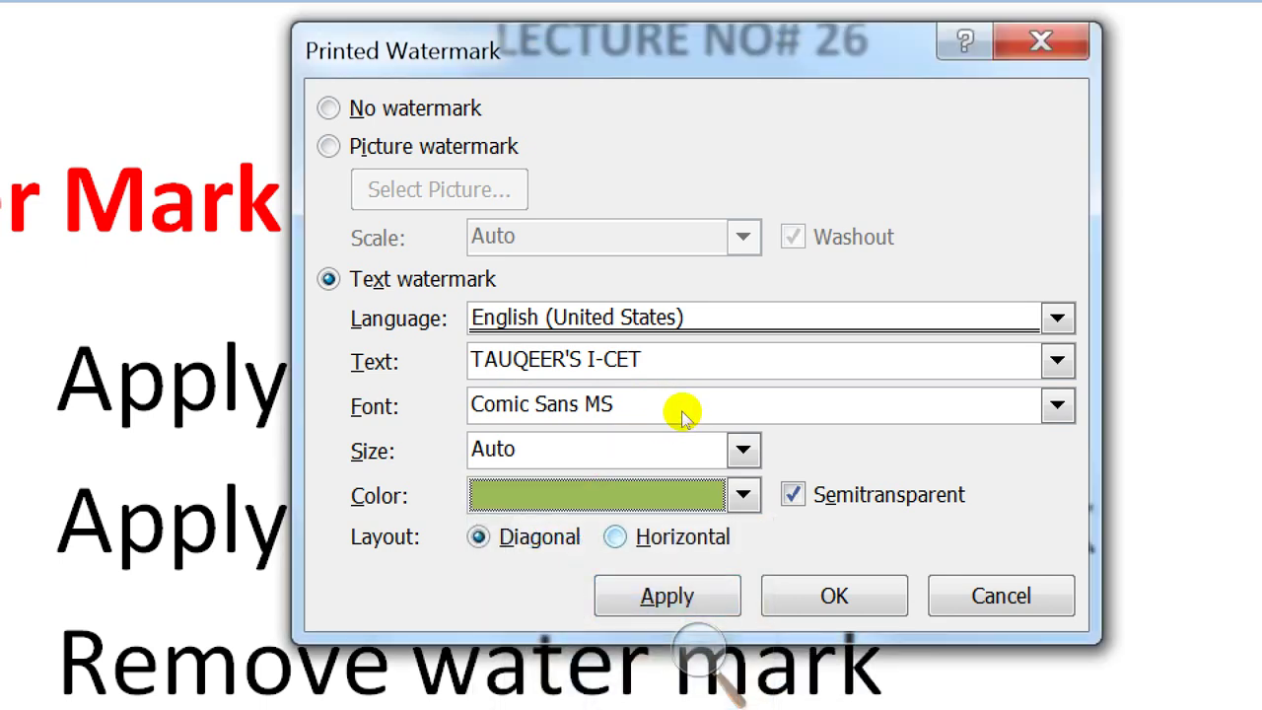
key("alt+e")
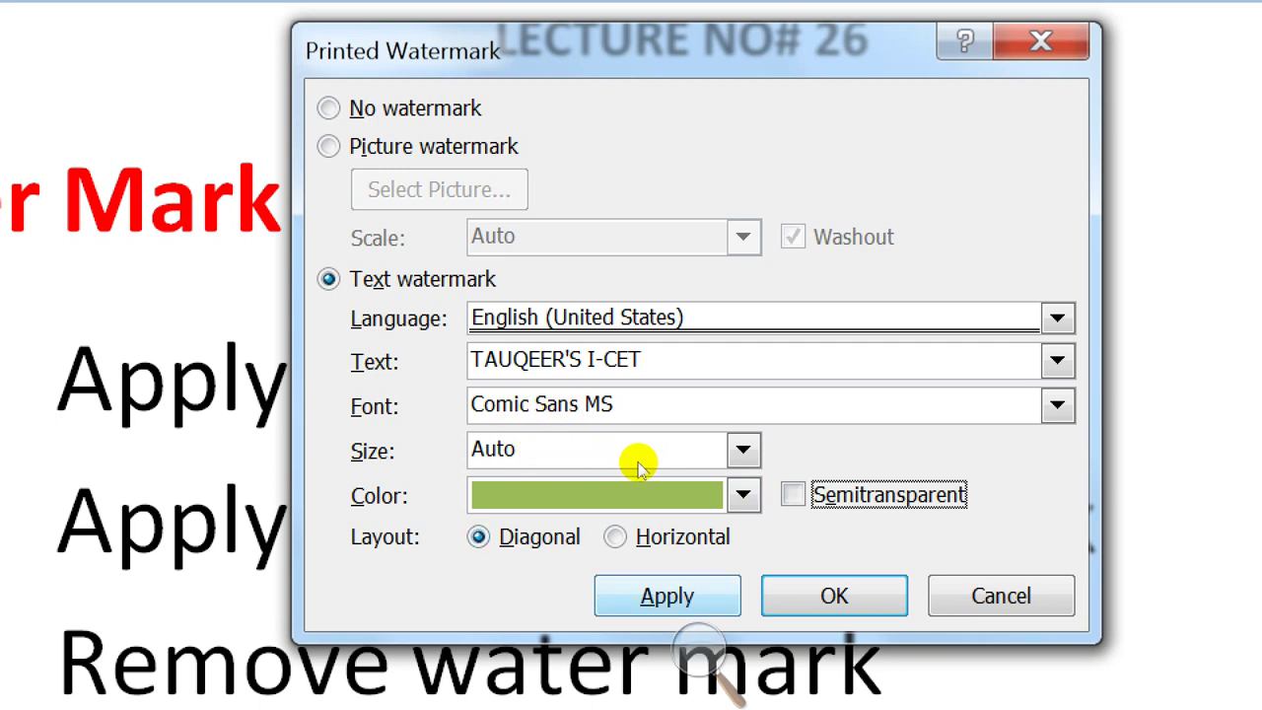
key("Tab")
key("Return")
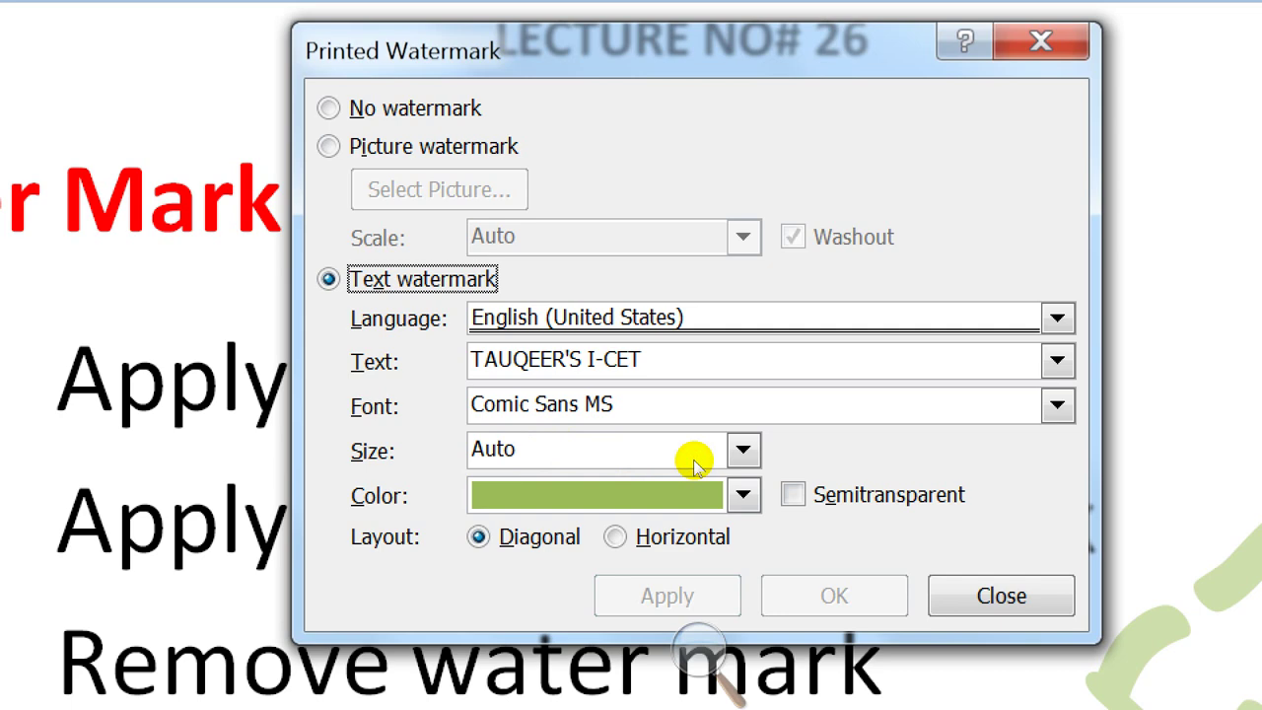
key("shift+Tab")
key("Return")
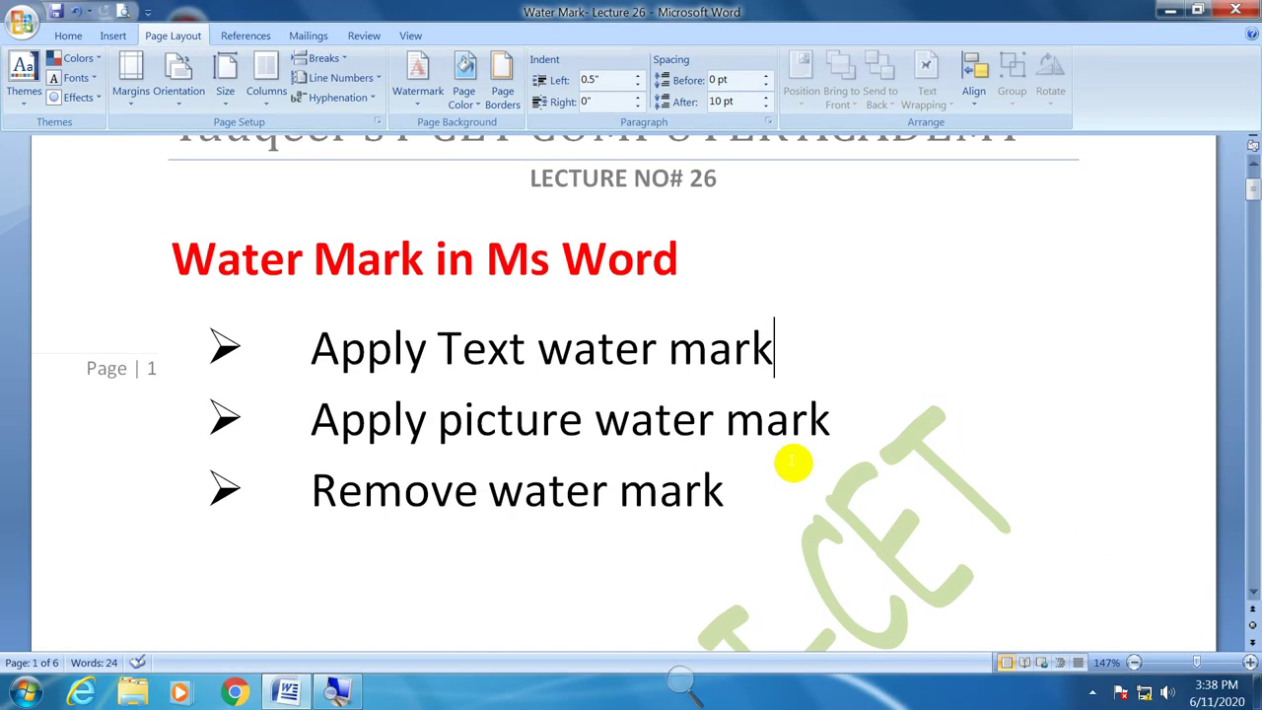
scroll(793, 464, "down", 5)
scroll(793, 463, "down", 5)
scroll(793, 463, "up", 5)
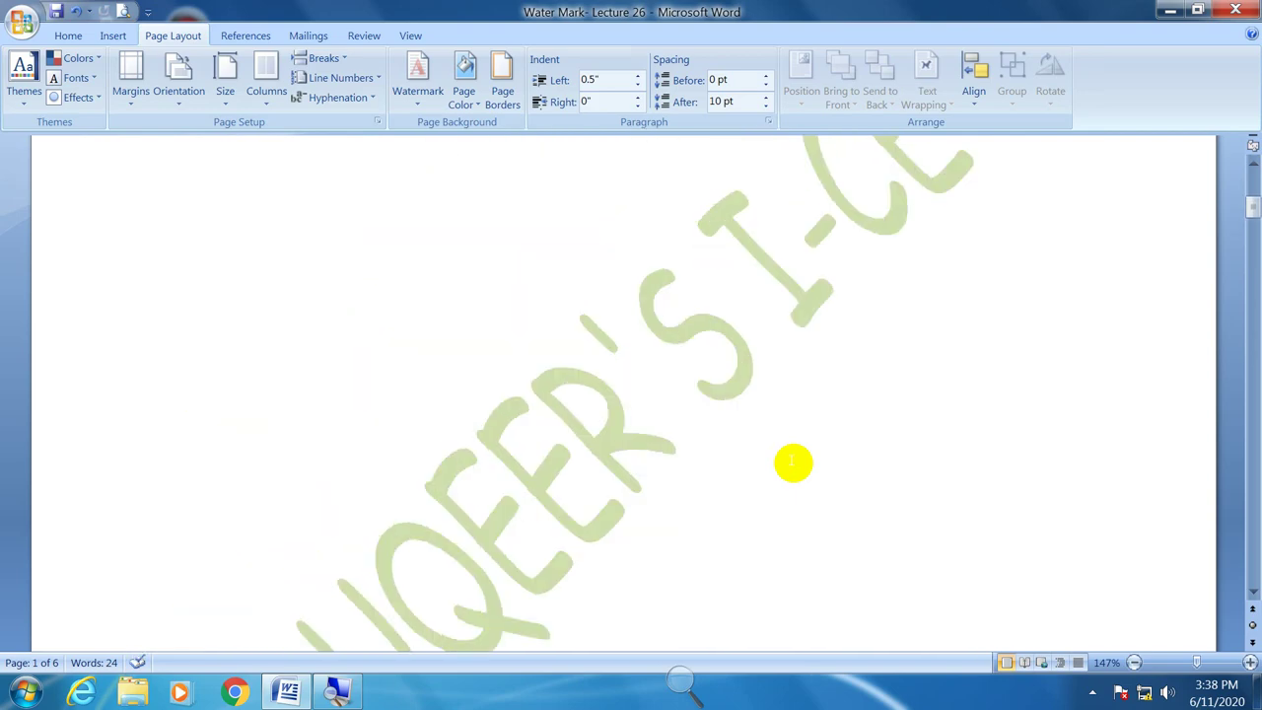
scroll(793, 463, "up", 5)
scroll(793, 463, "up", 1)
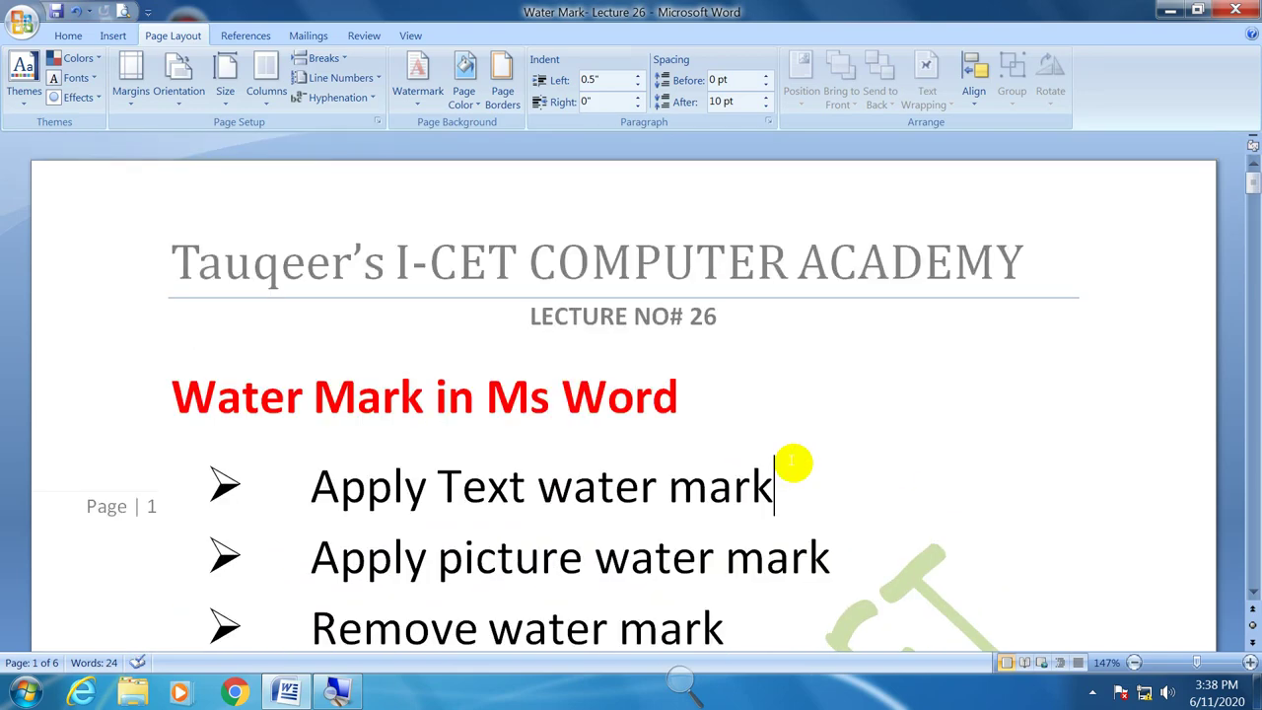
key("ctrl+F2")
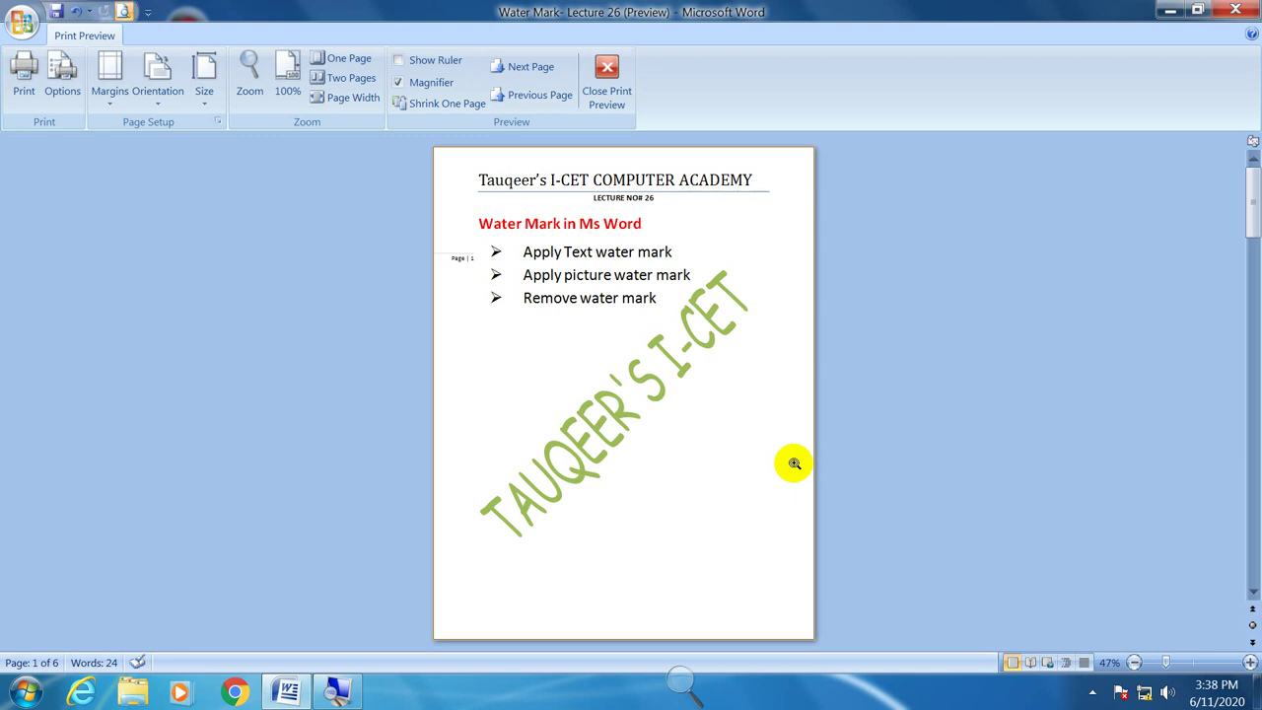
scroll(794, 464, "down", 3)
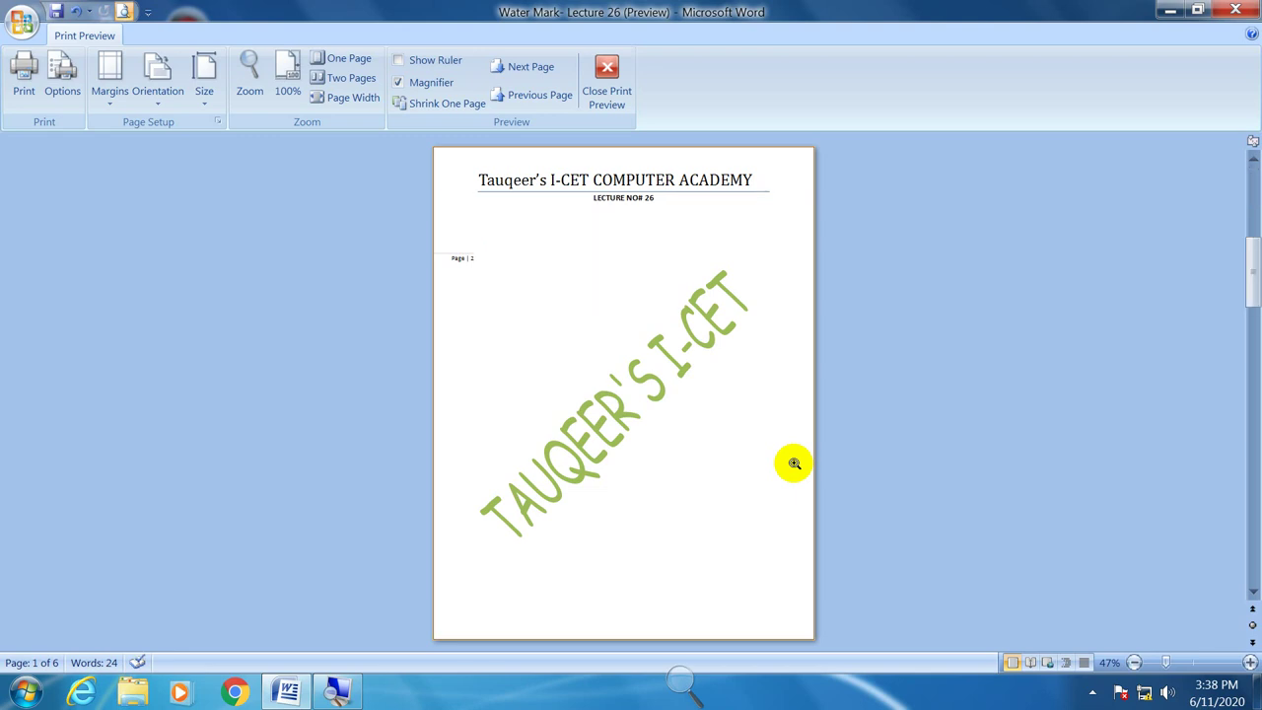
scroll(793, 463, "down", 3)
scroll(793, 463, "down", 3)
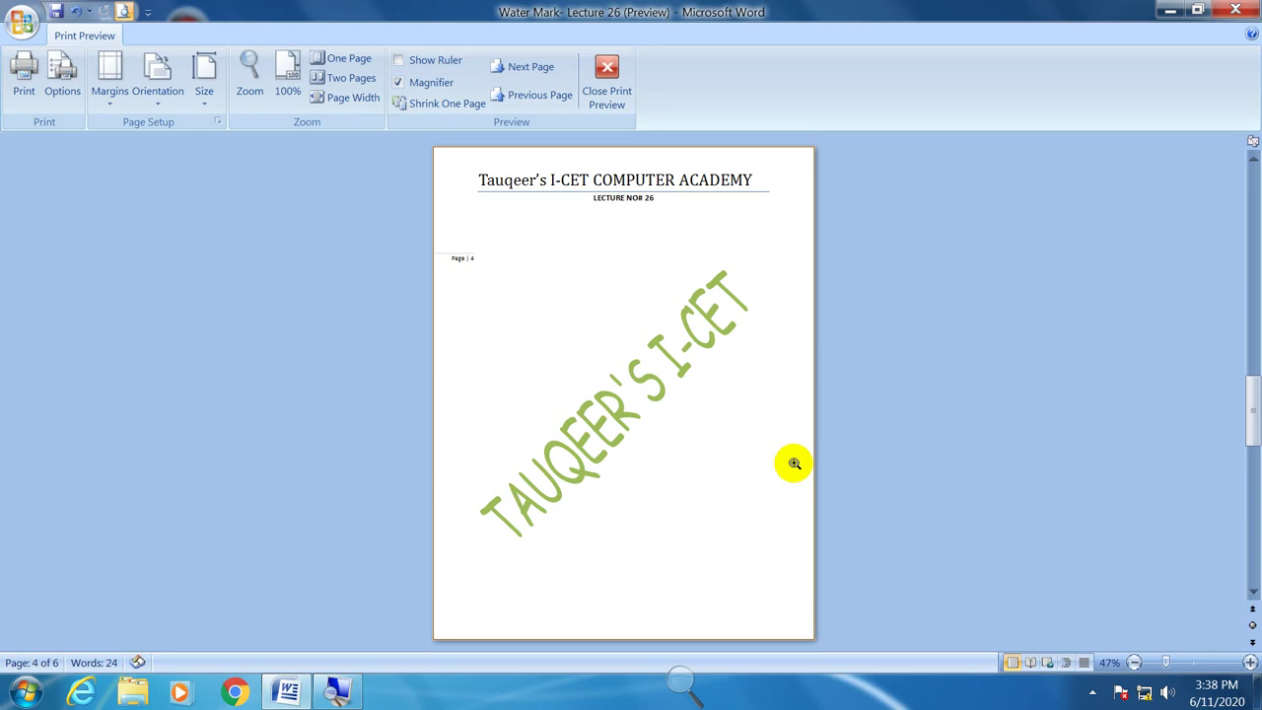
scroll(793, 464, "down", 3)
scroll(793, 463, "down", 3)
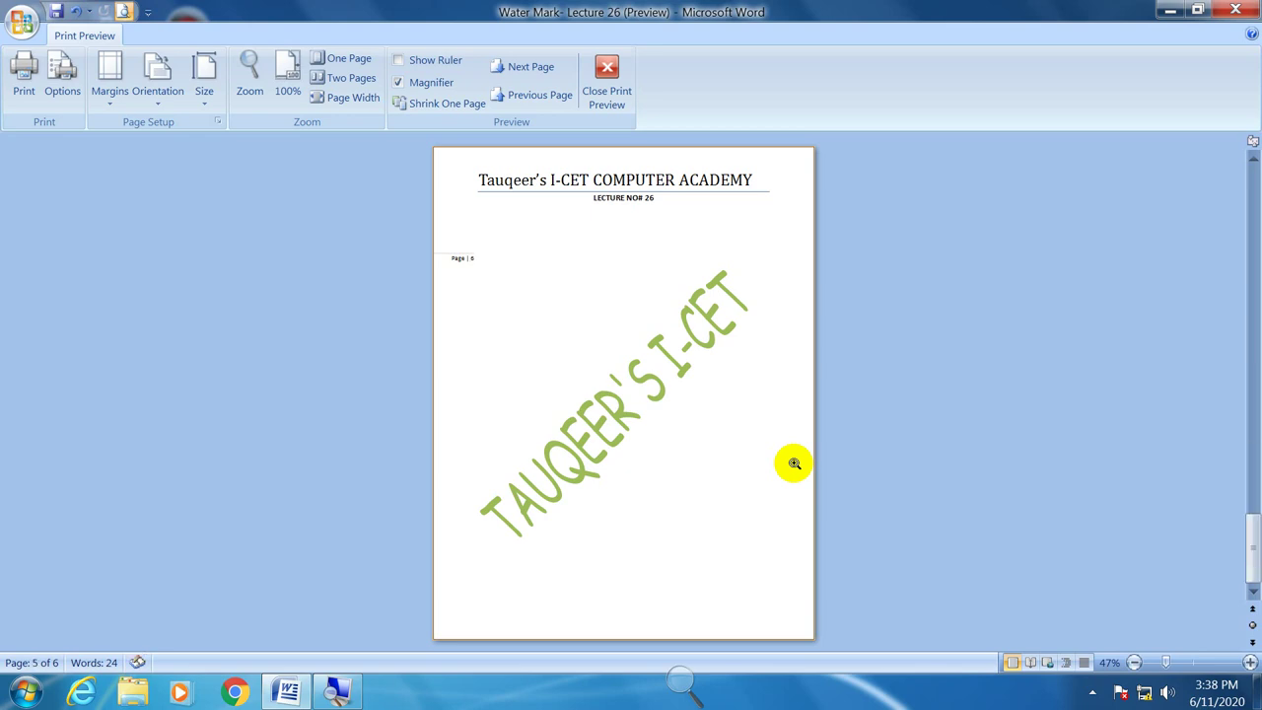
scroll(794, 463, "up", 2)
scroll(794, 463, "up", 2)
scroll(793, 463, "up", 2)
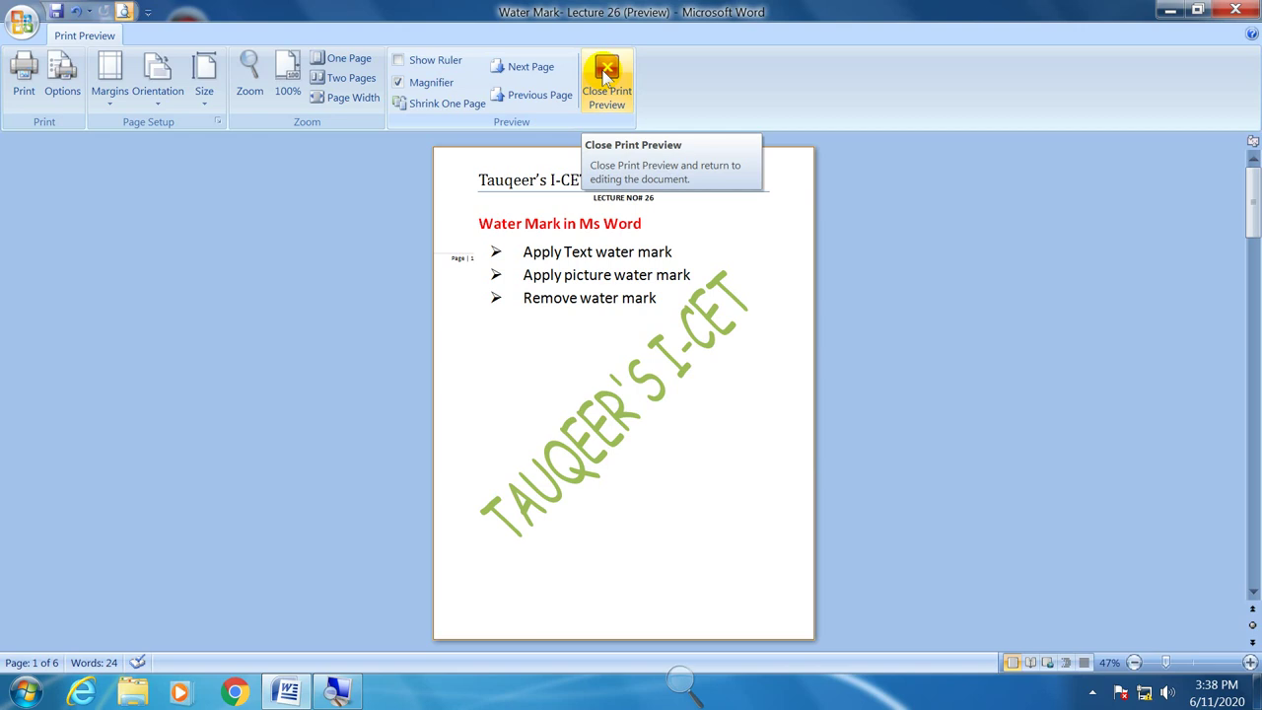
left_click(600, 69)
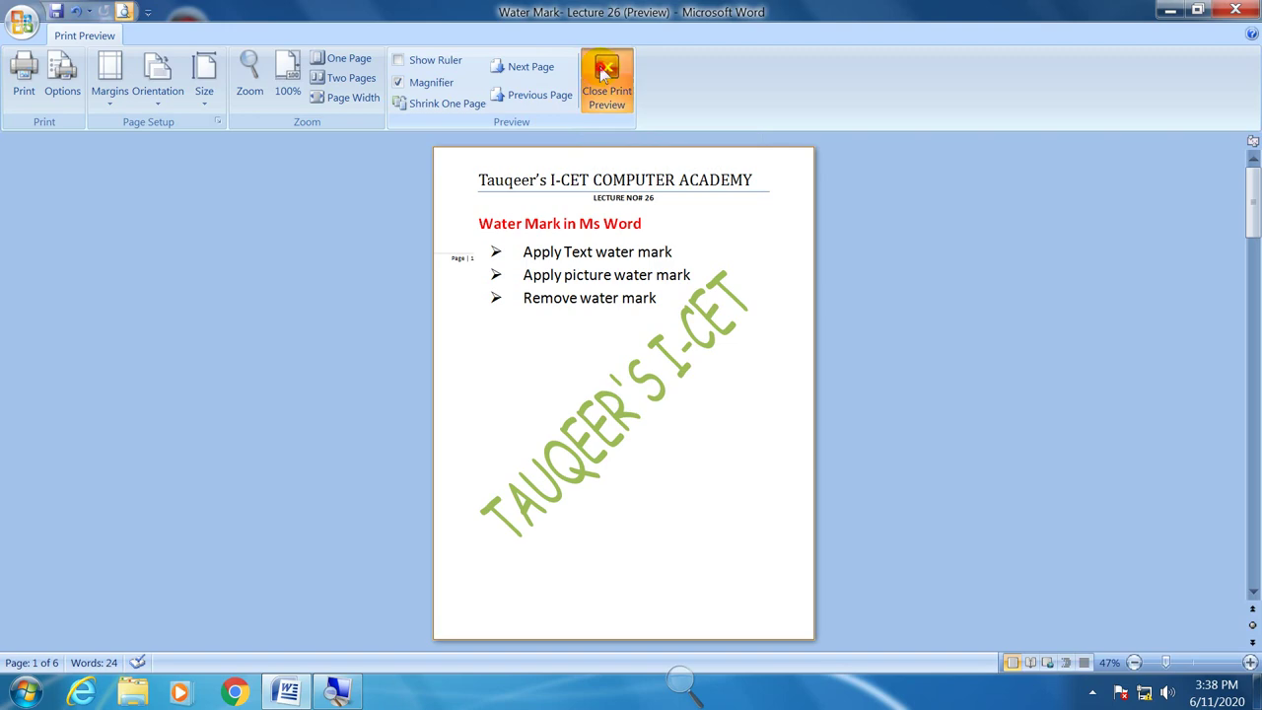
- Turn on Semitransparent for the TAUQEER'S I-CET watermark and check it in Print Preview
left_click(422, 98)
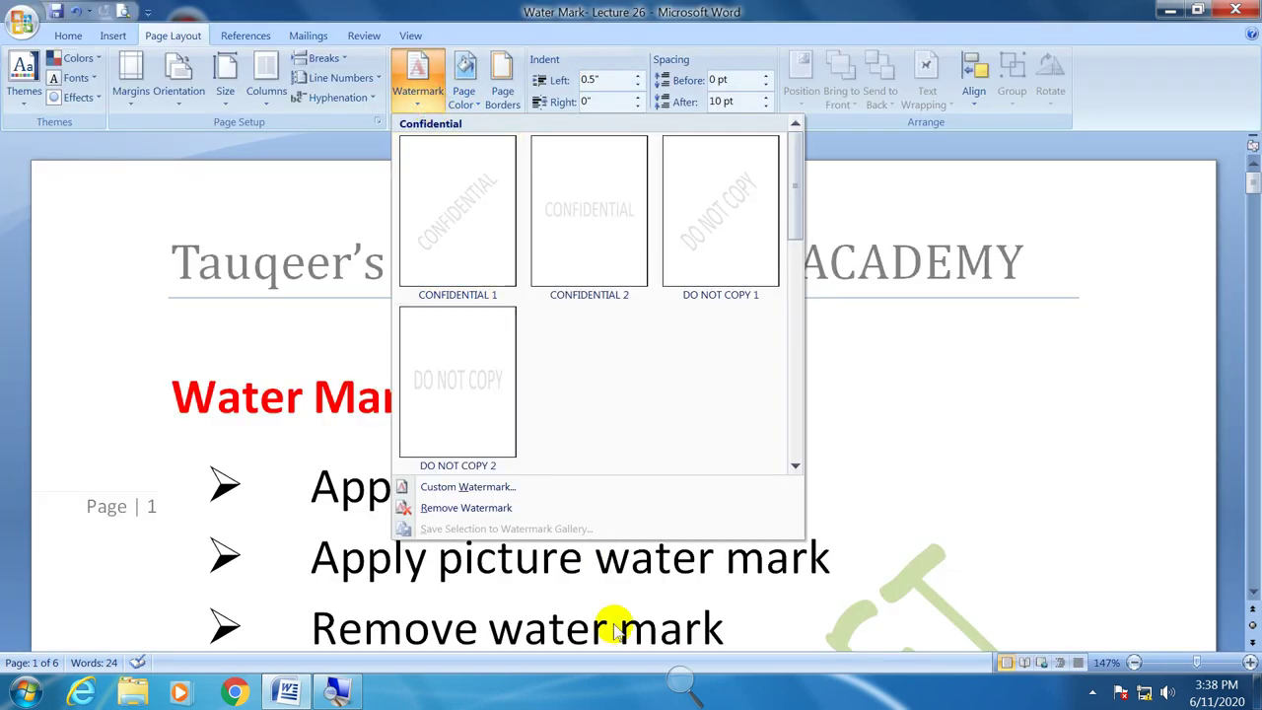
left_click(564, 490)
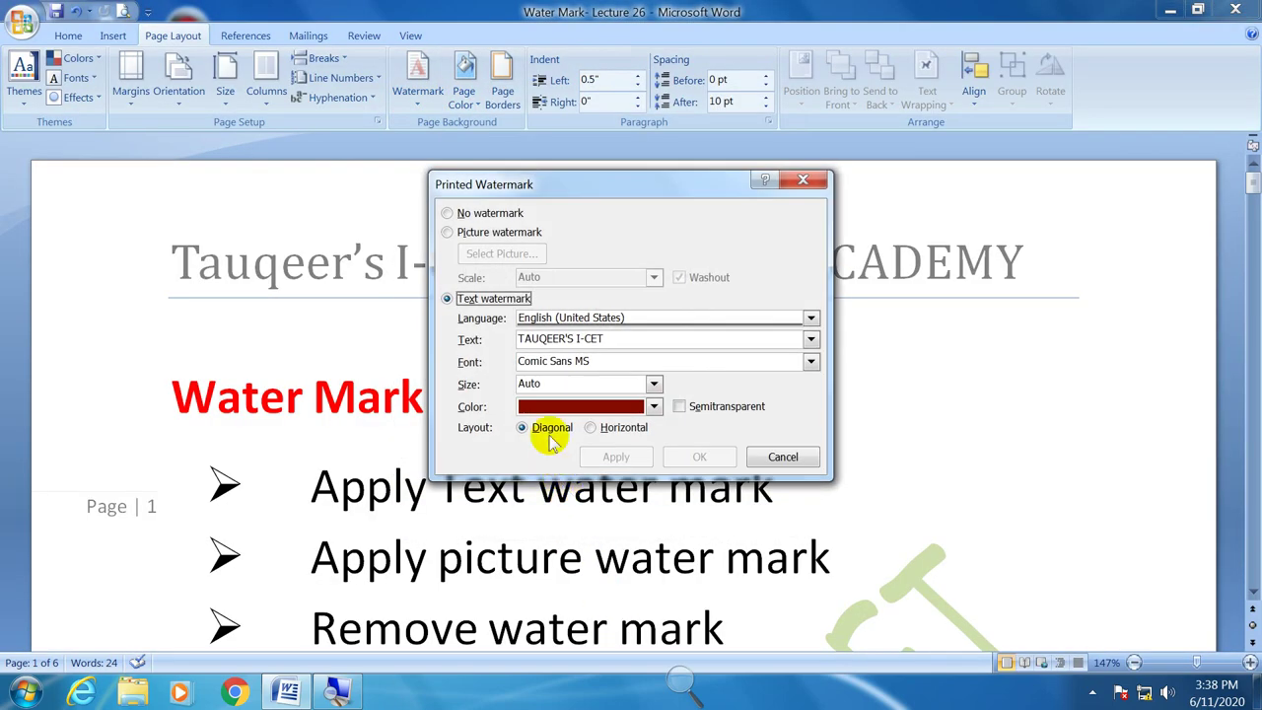
left_click(678, 407)
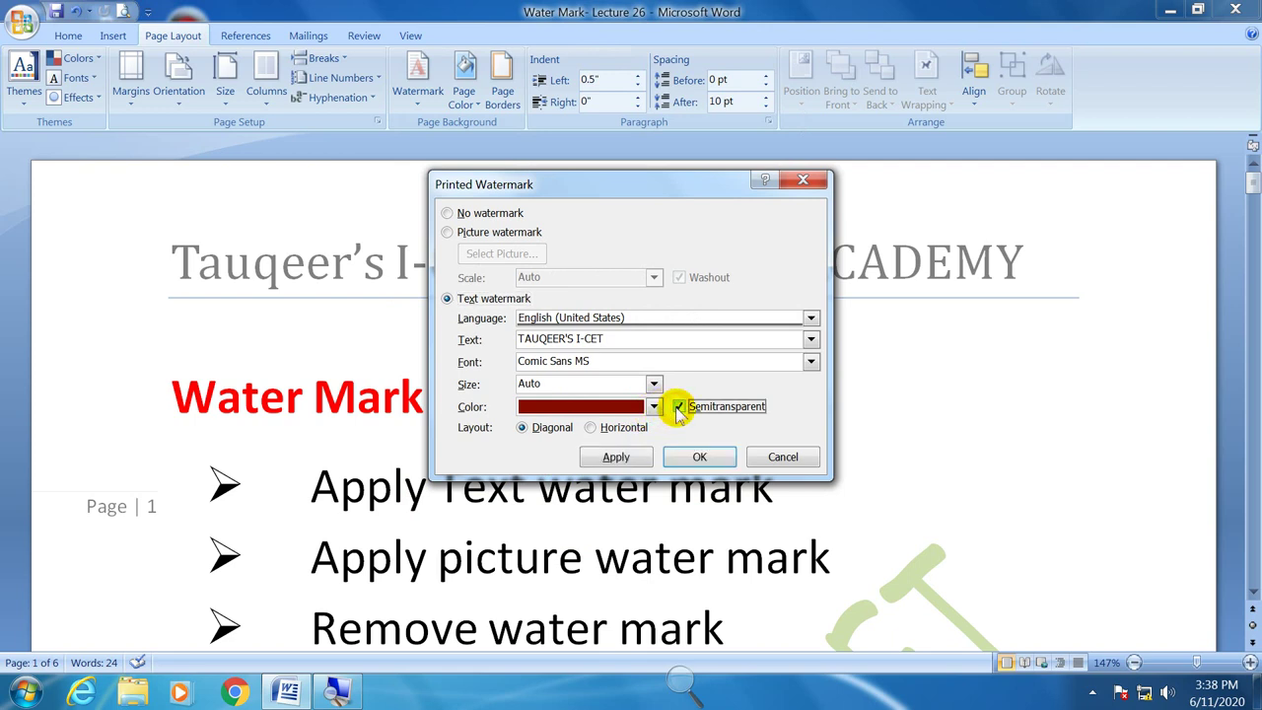
left_click(631, 456)
left_click(760, 463)
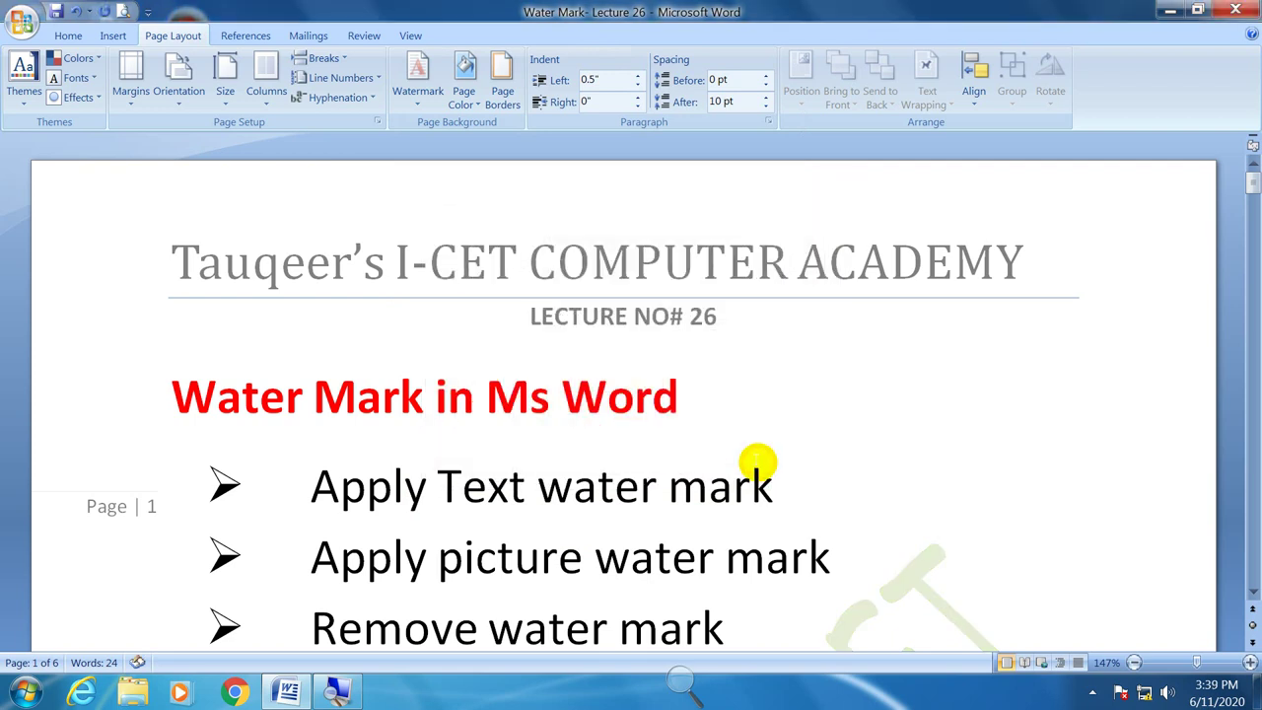
key("ctrl+F2")
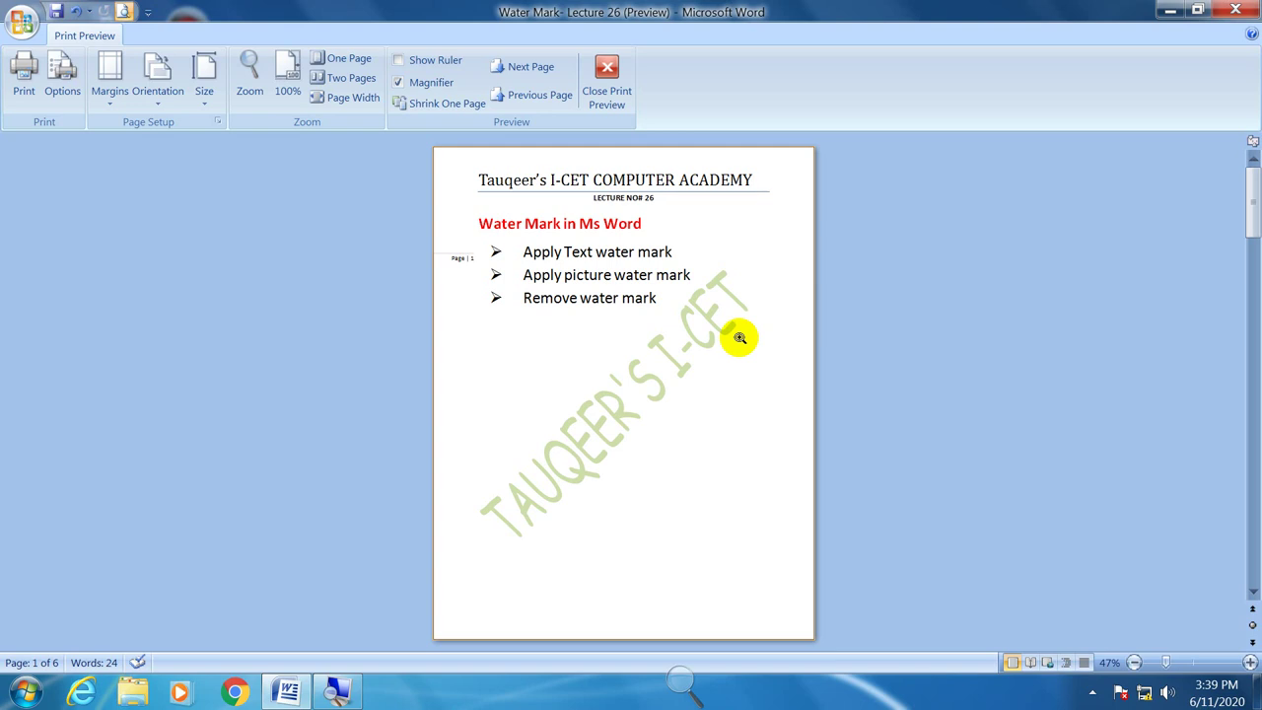
left_click(629, 91)
- Change the watermark colour to pale green, clear Semitransparent, and check it in Print Preview
left_click(418, 87)
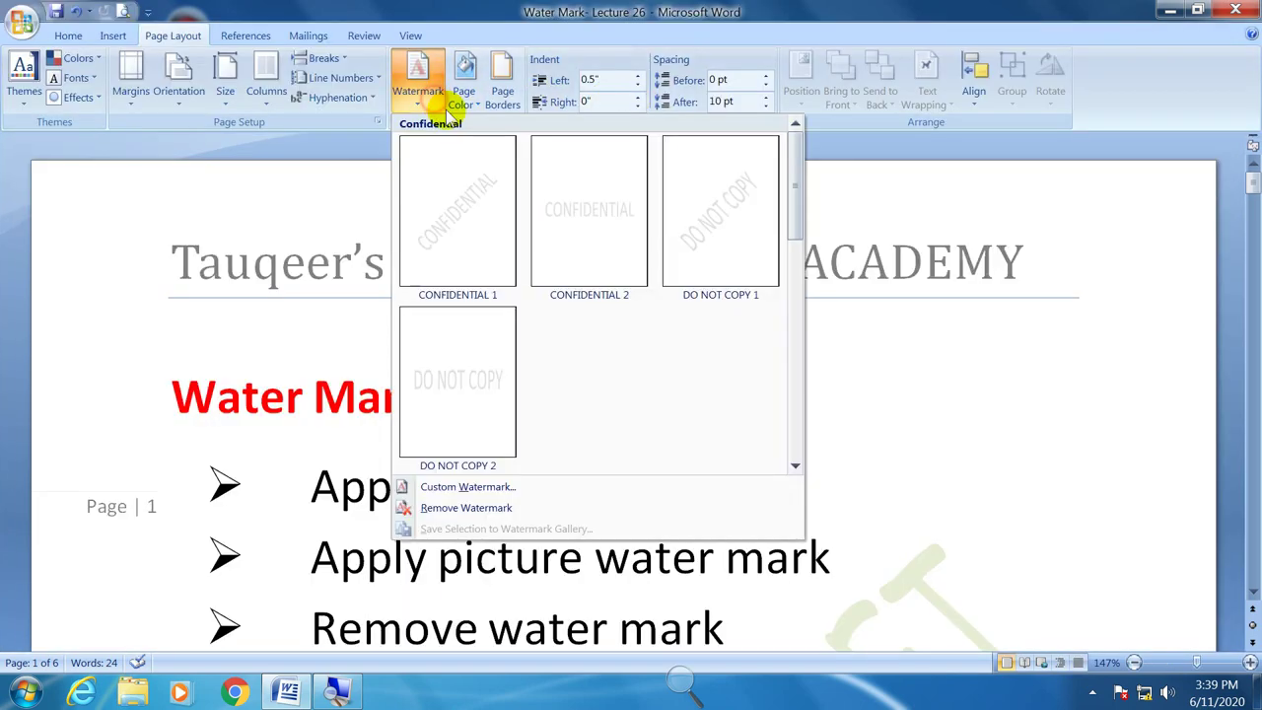
left_click(514, 488)
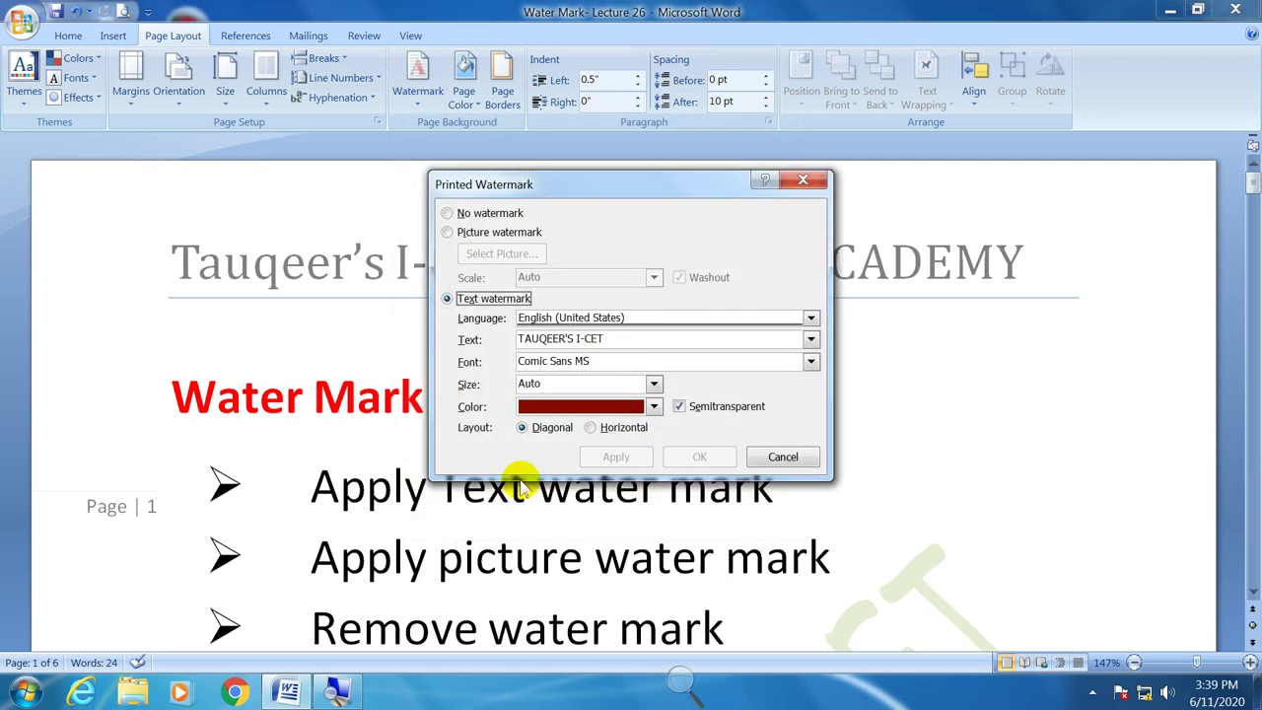
left_click(653, 406)
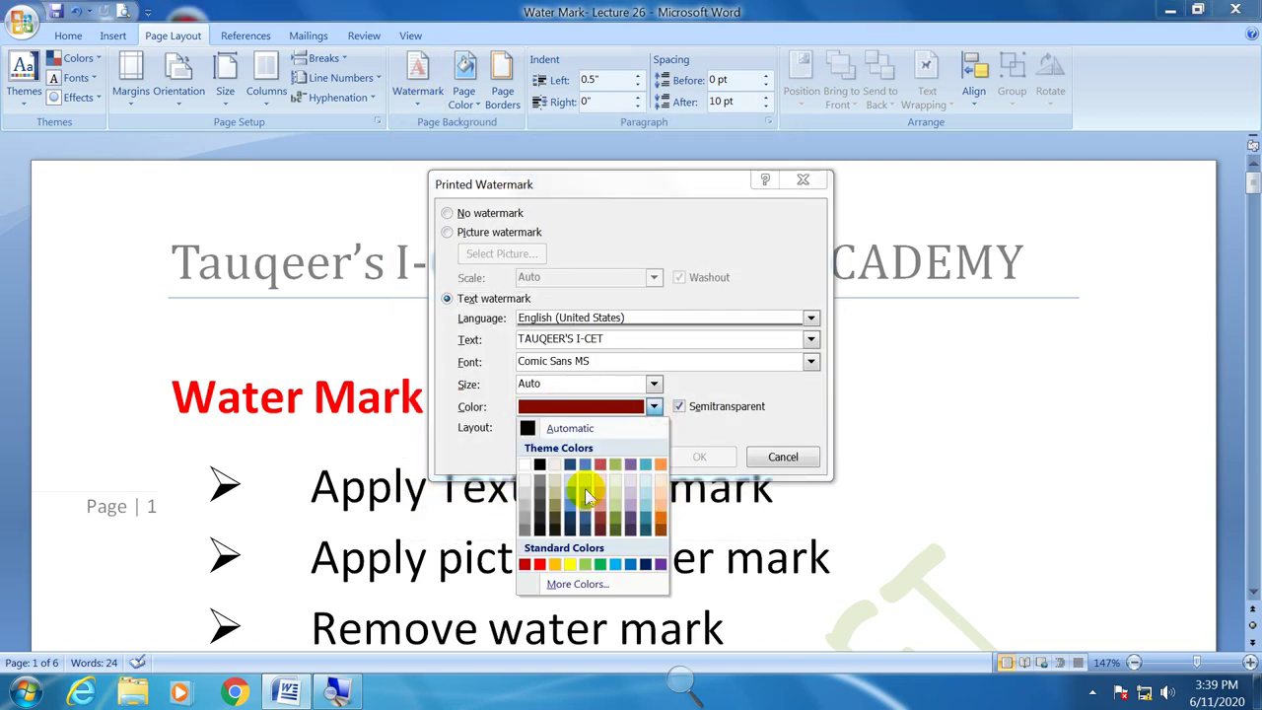
left_click(623, 489)
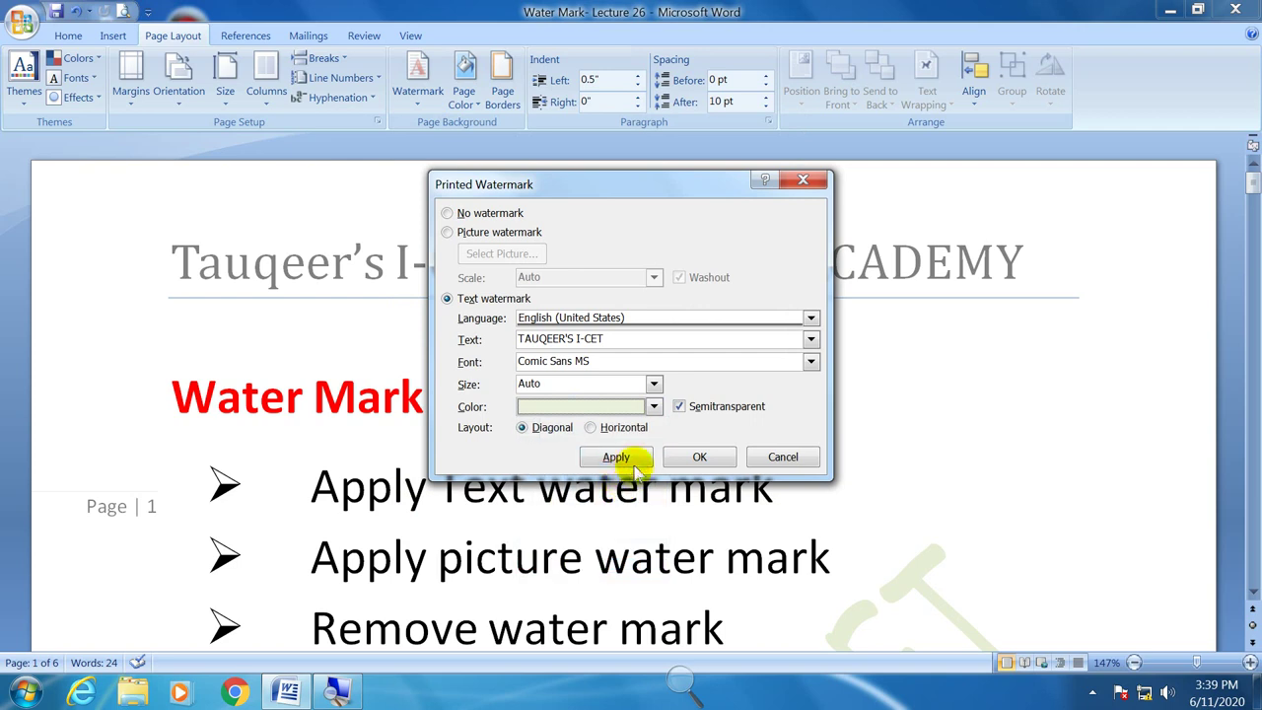
left_click(631, 458)
left_click(678, 406)
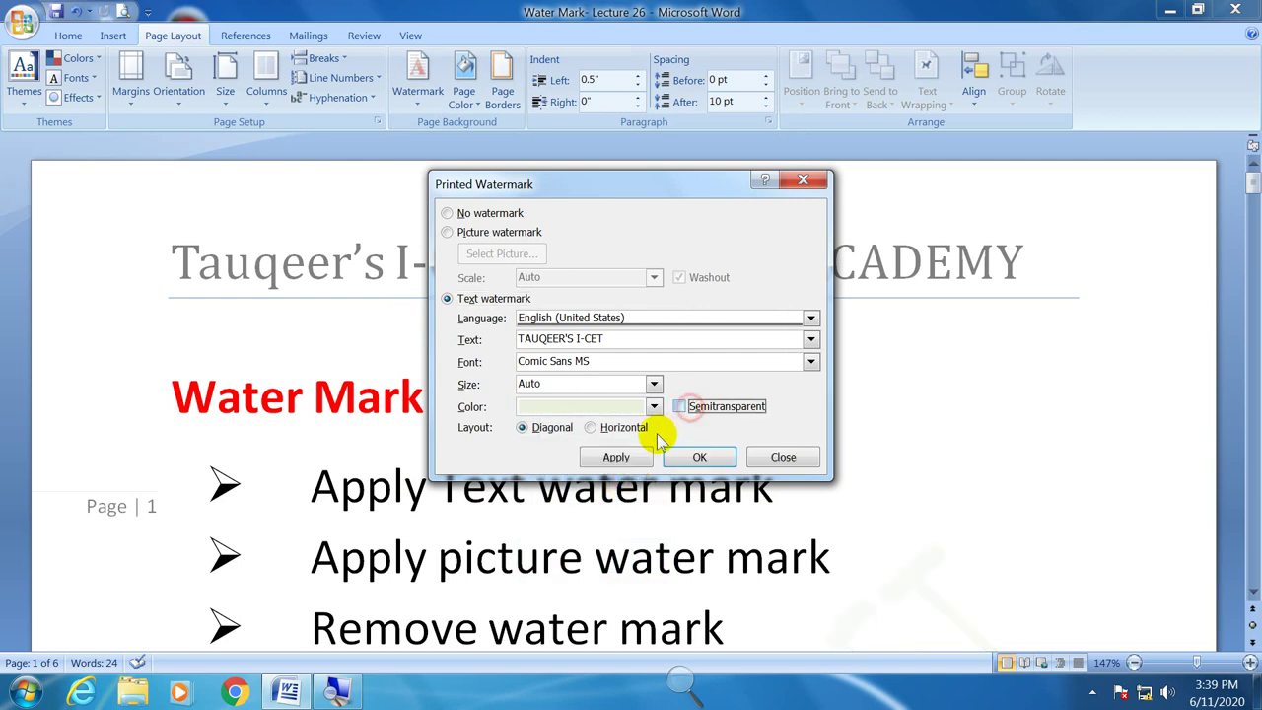
left_click(621, 457)
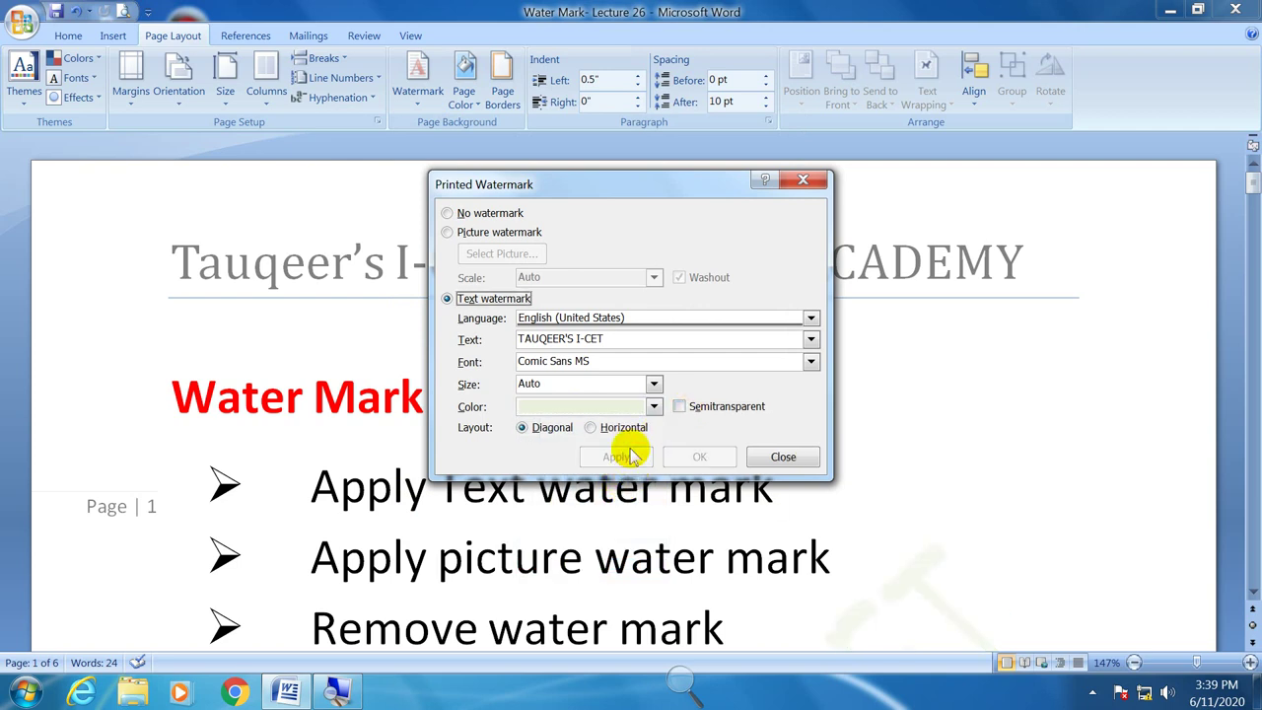
left_click(764, 456)
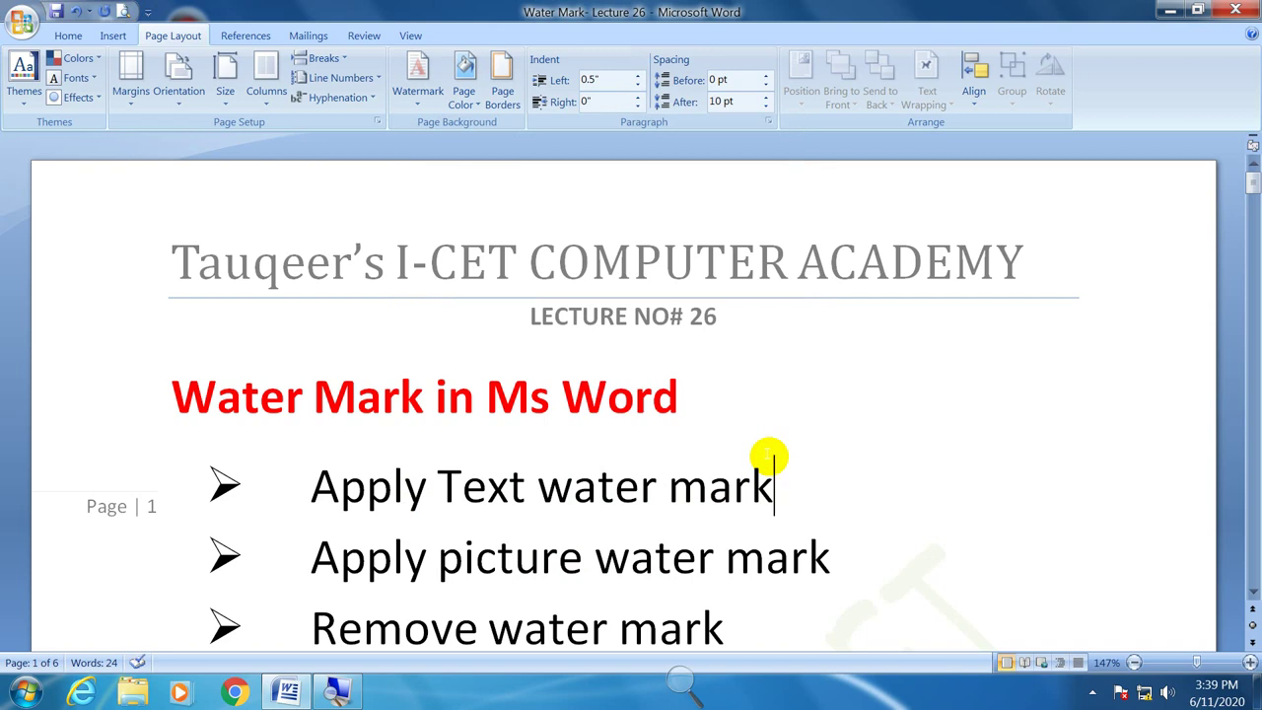
key("ctrl+F2")
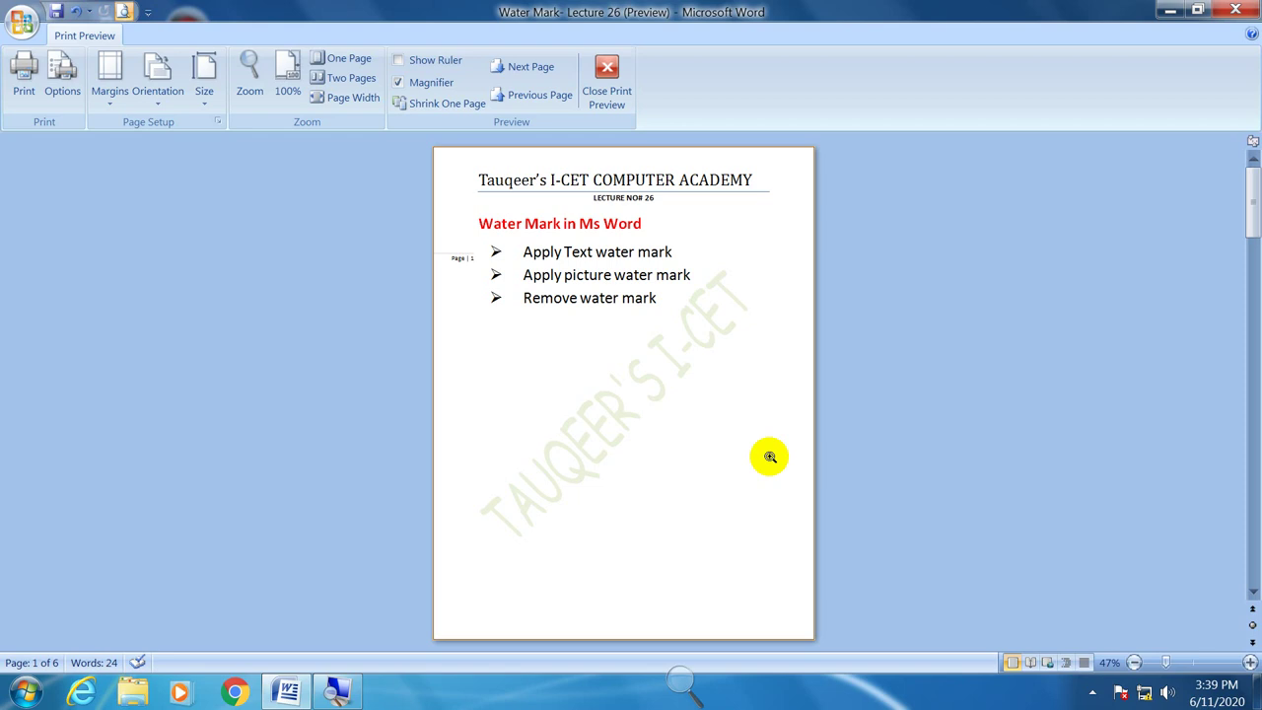
key("ctrl+F2")
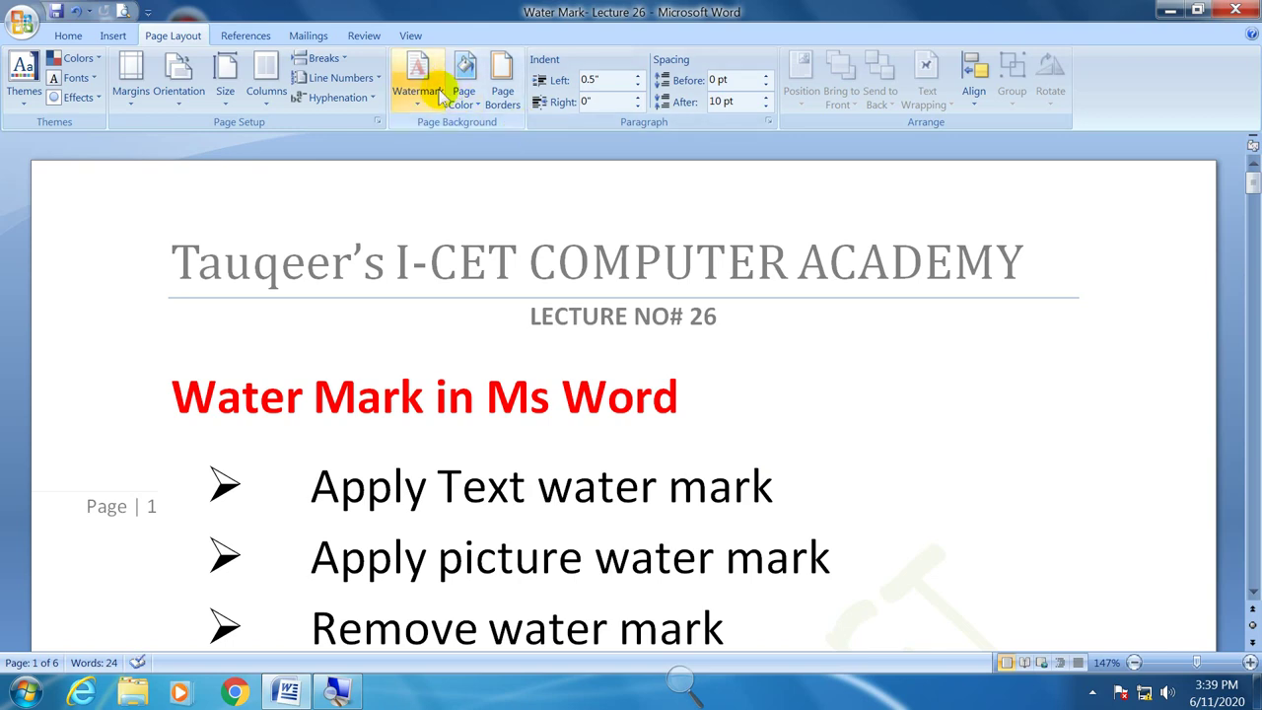
- Make the watermark semitransparent again and switch its layout to Horizontal
left_click(420, 71)
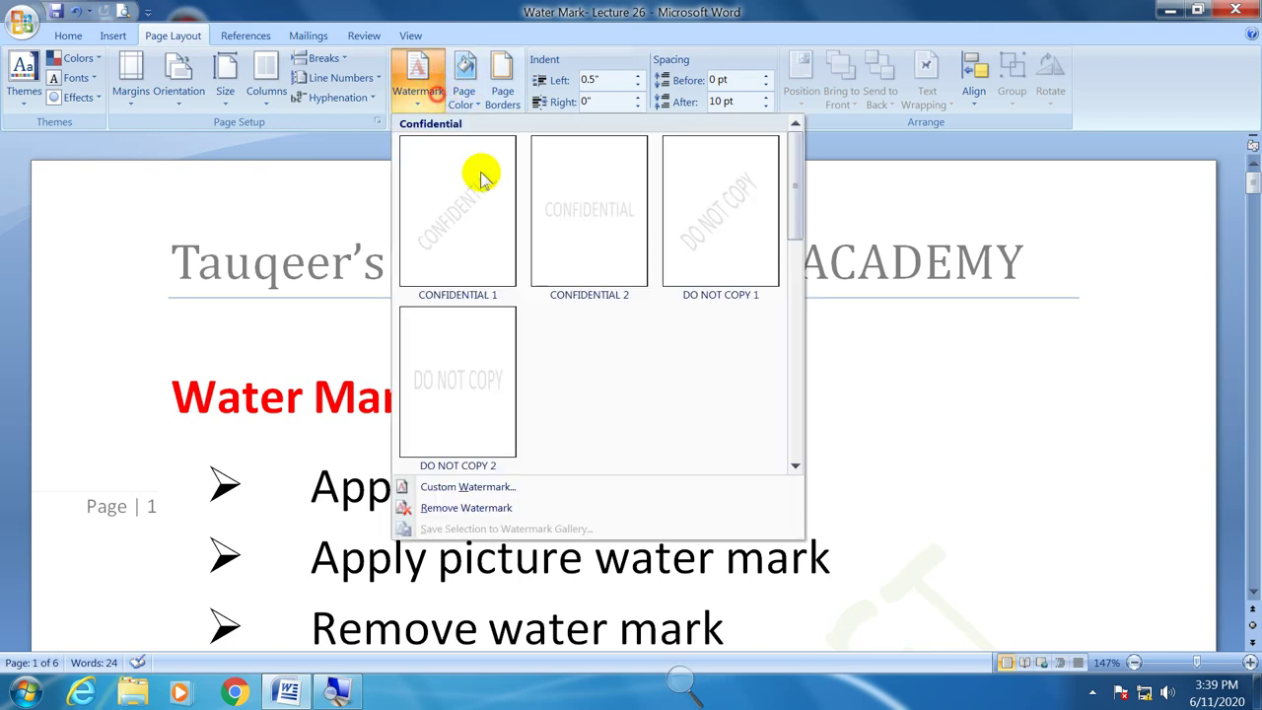
left_click(541, 487)
left_click(680, 407)
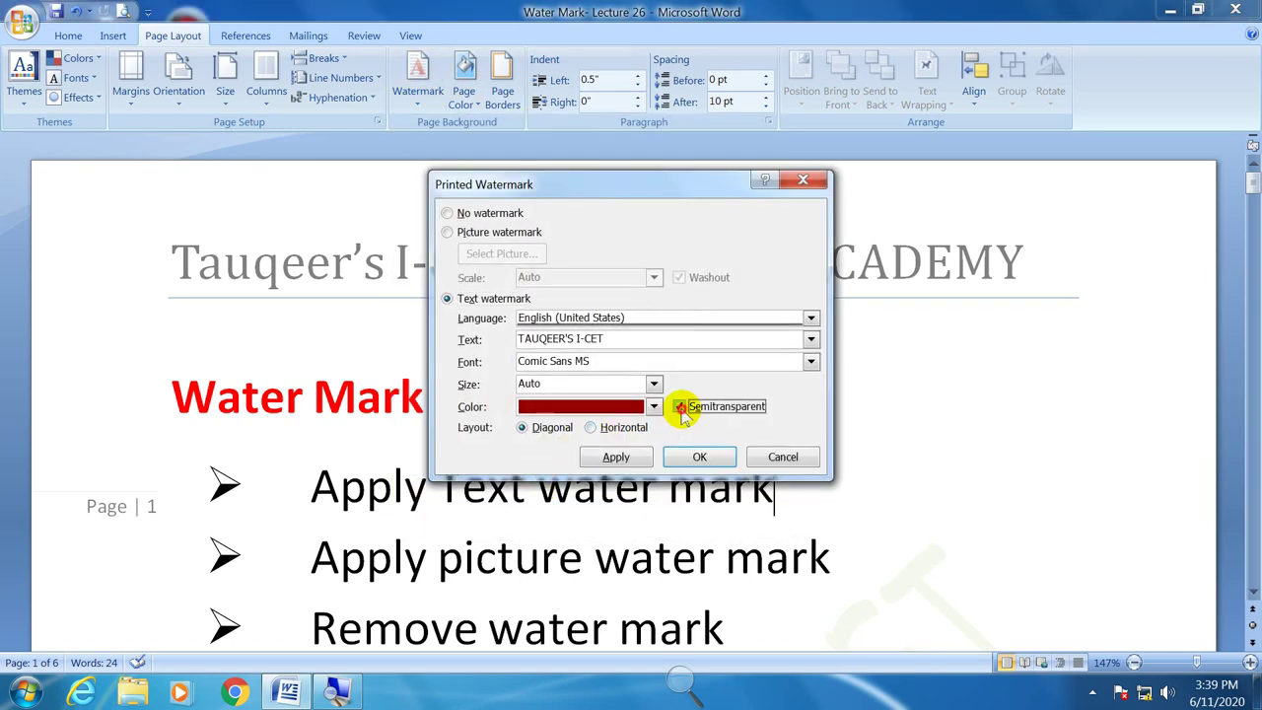
left_click(640, 456)
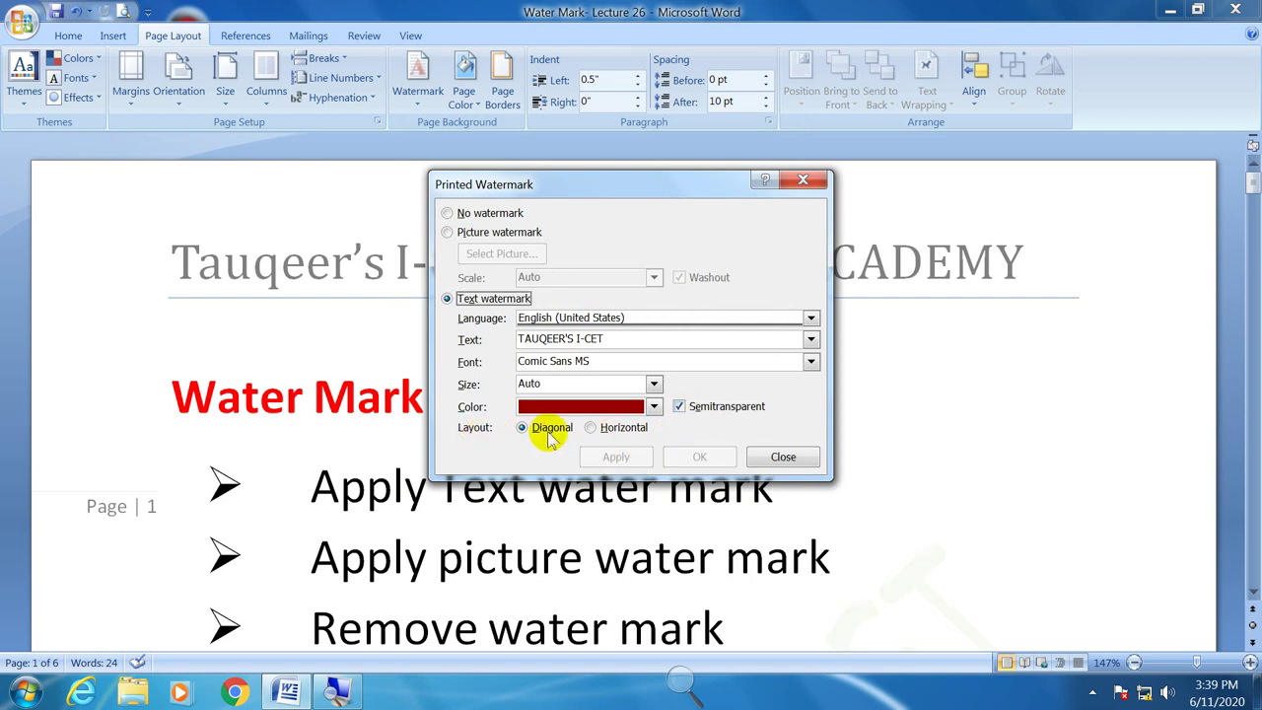
left_click(589, 427)
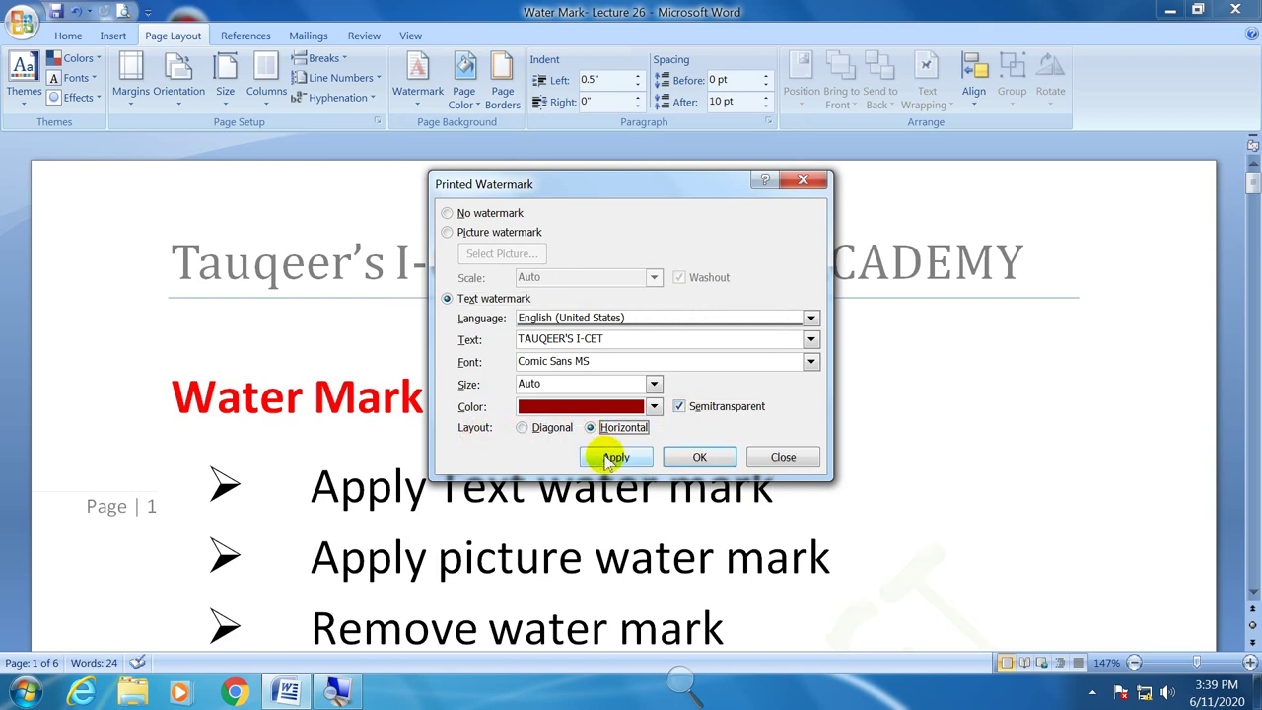
left_click(611, 459)
left_click(761, 459)
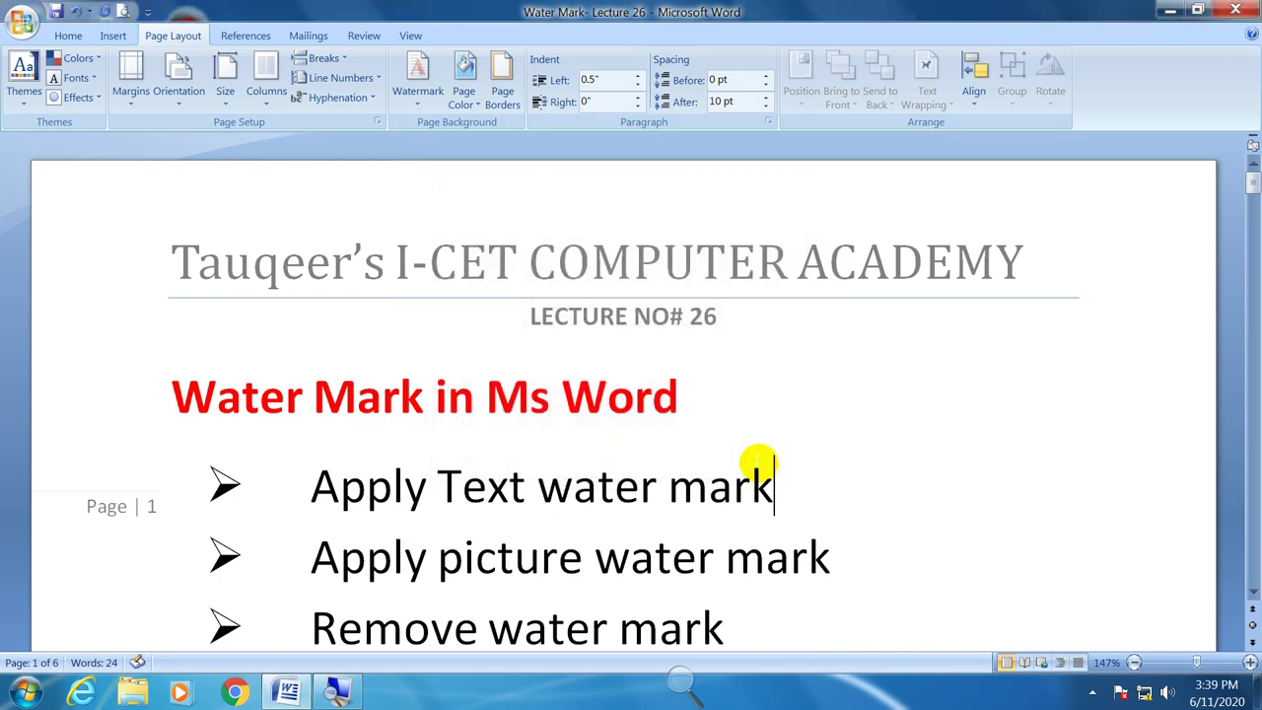
- Preview the horizontal watermark, then reopen the Custom Watermark settings
key("ctrl+F2")
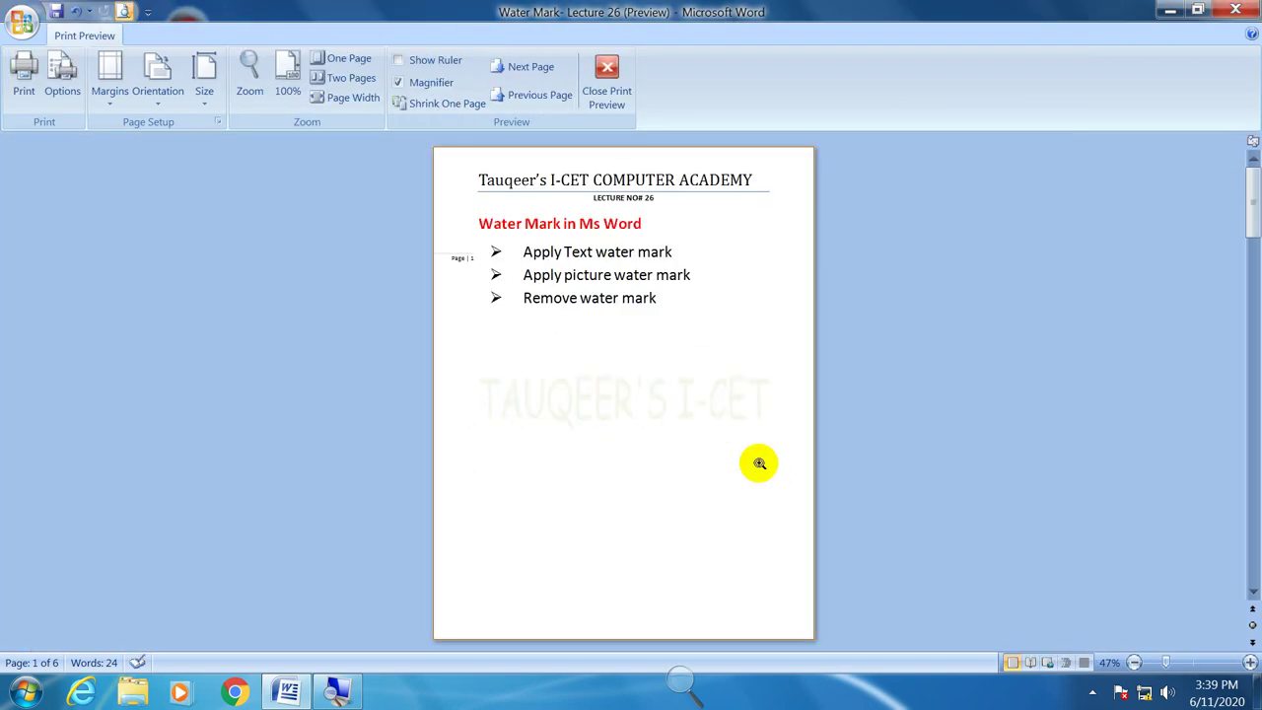
left_click(604, 88)
left_click(412, 97)
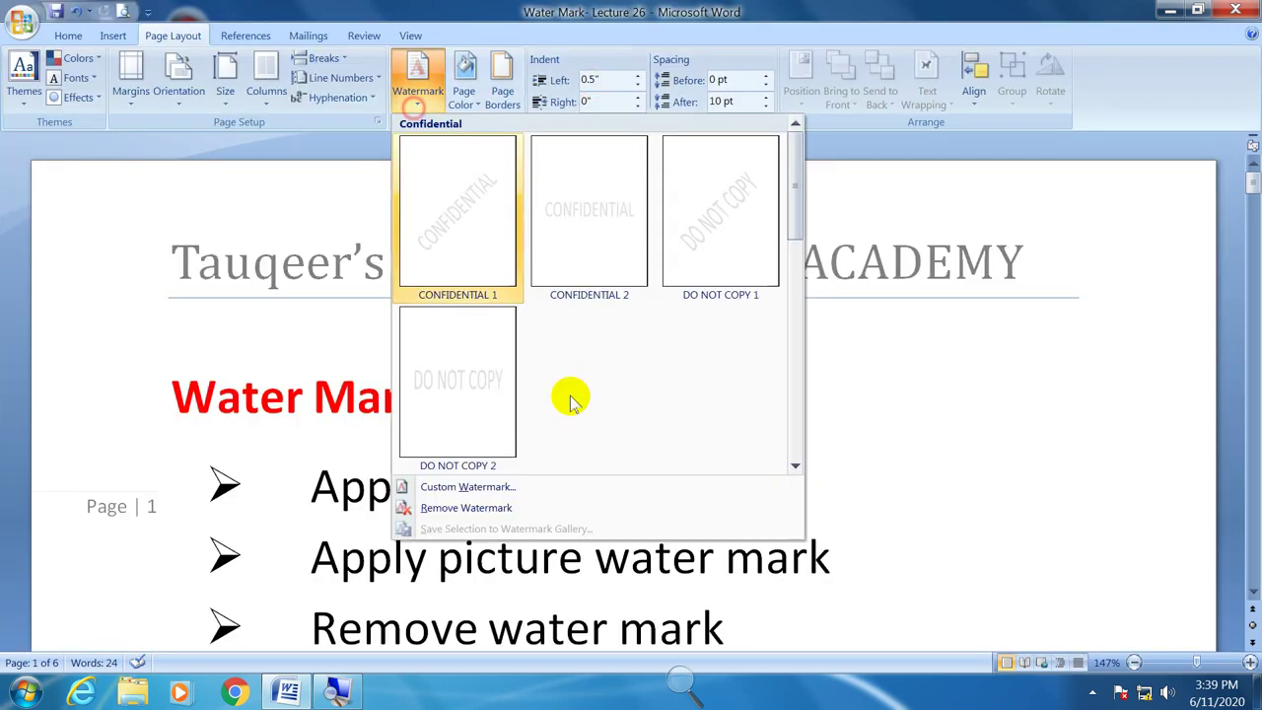
left_click(508, 482)
- Change the watermark colour to olive green and apply it
left_click(654, 406)
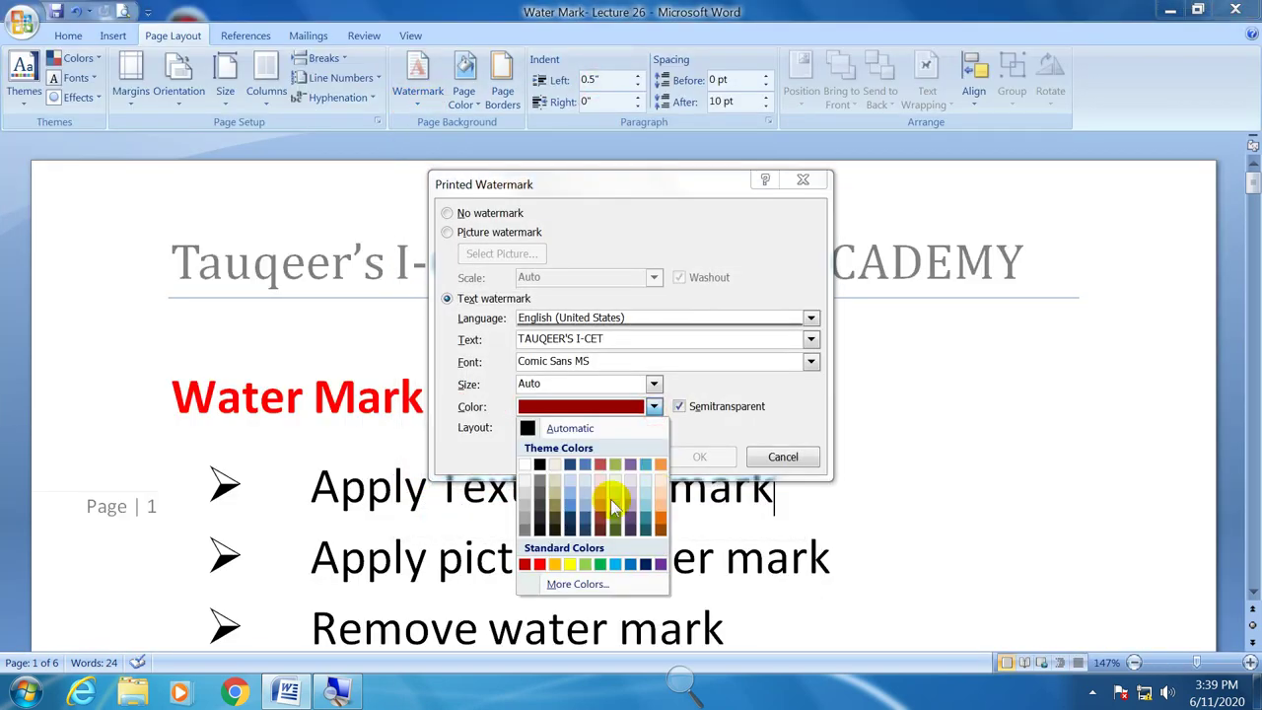
left_click(613, 526)
left_click(618, 454)
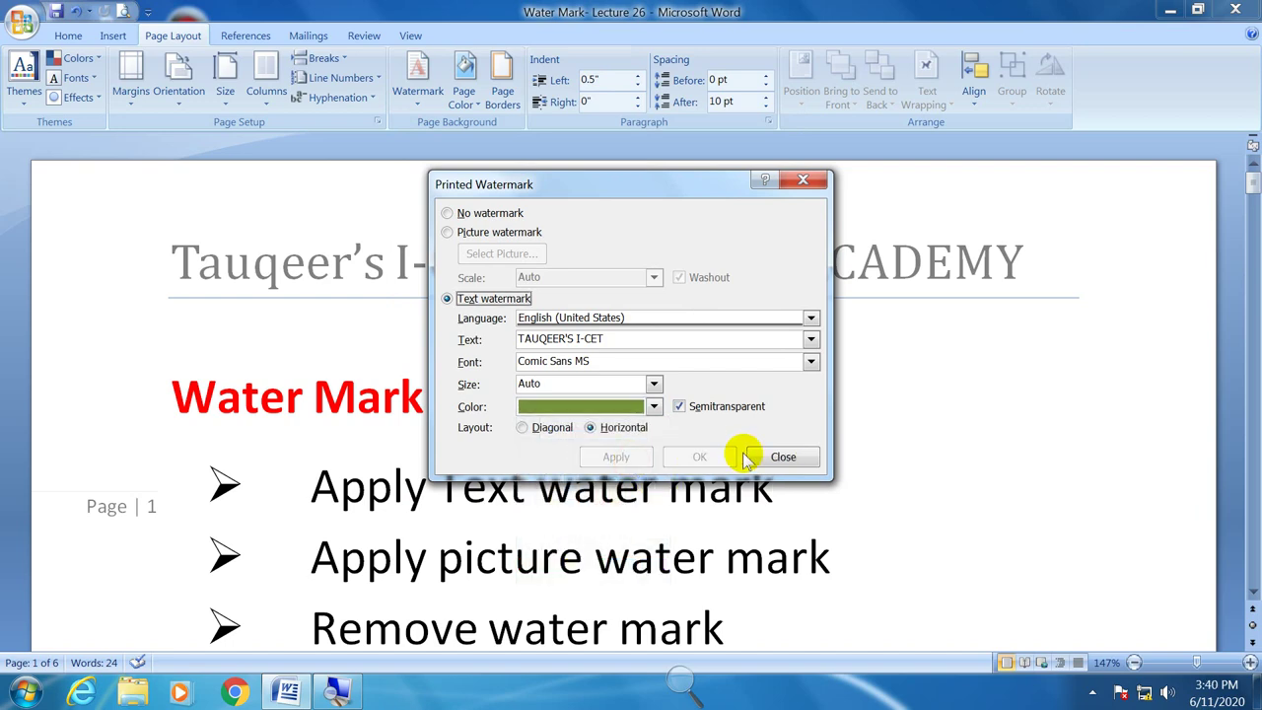
left_click(774, 453)
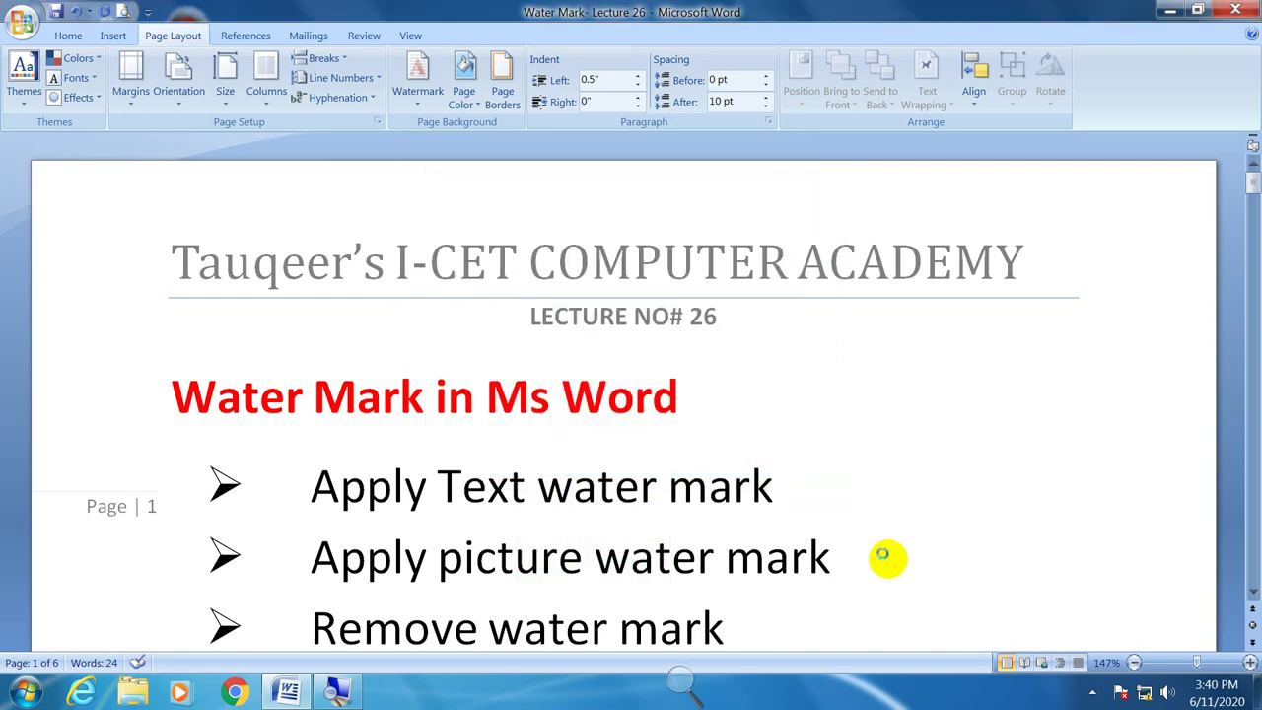
- Check the olive watermark in Print Preview, scrolling down to page 6 and back
key("ctrl+F2")
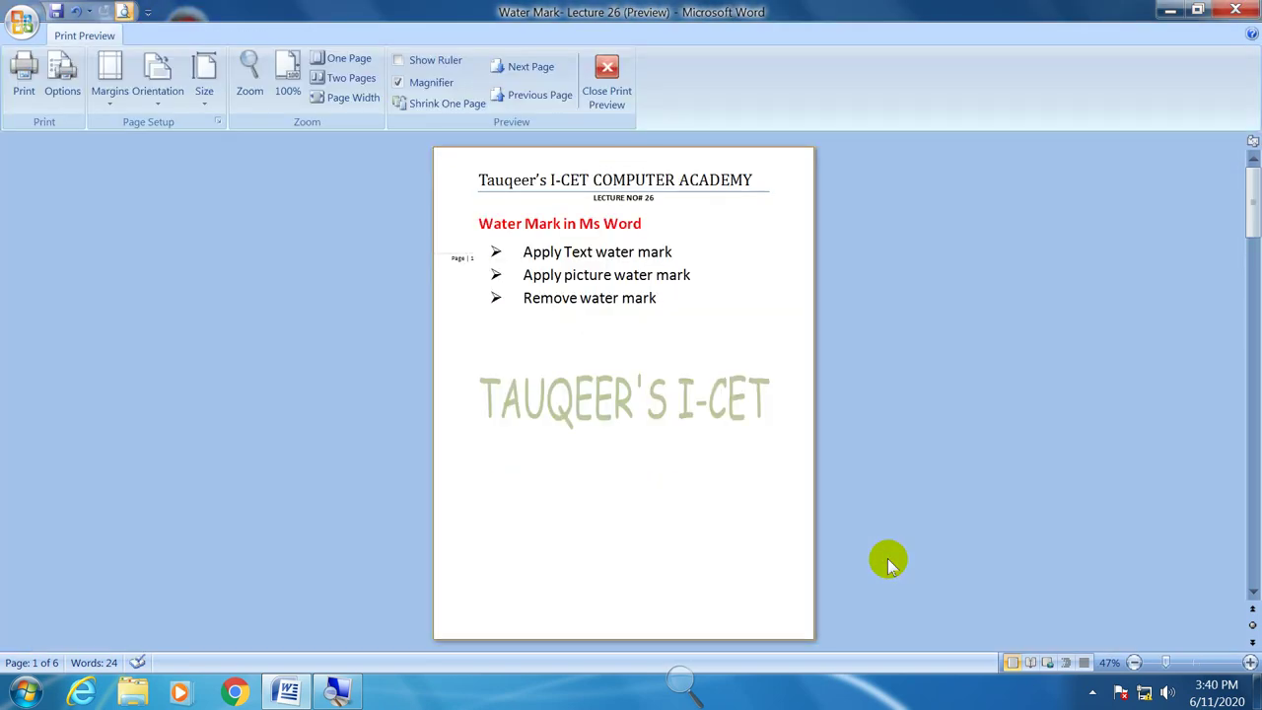
scroll(887, 561, "down", 1)
scroll(887, 562, "down", 1)
scroll(887, 562, "down", 1)
scroll(887, 561, "down", 2)
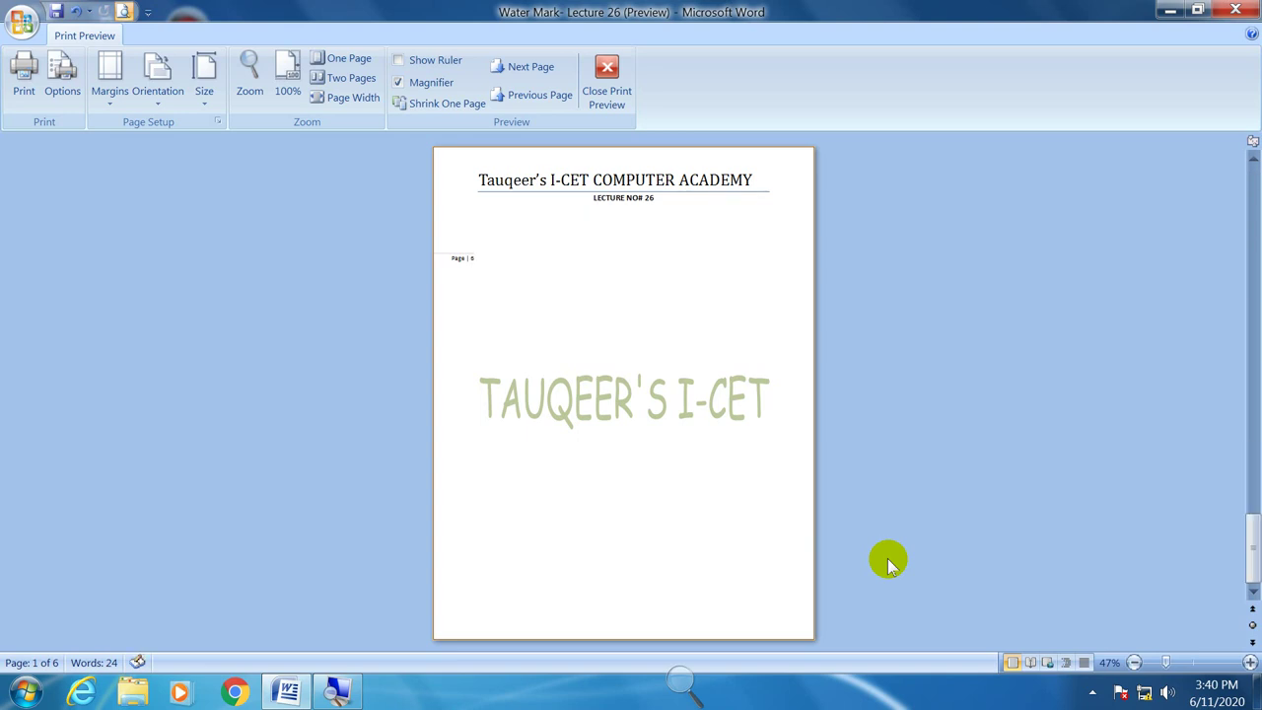
scroll(887, 562, "up", 2)
scroll(887, 562, "up", 3)
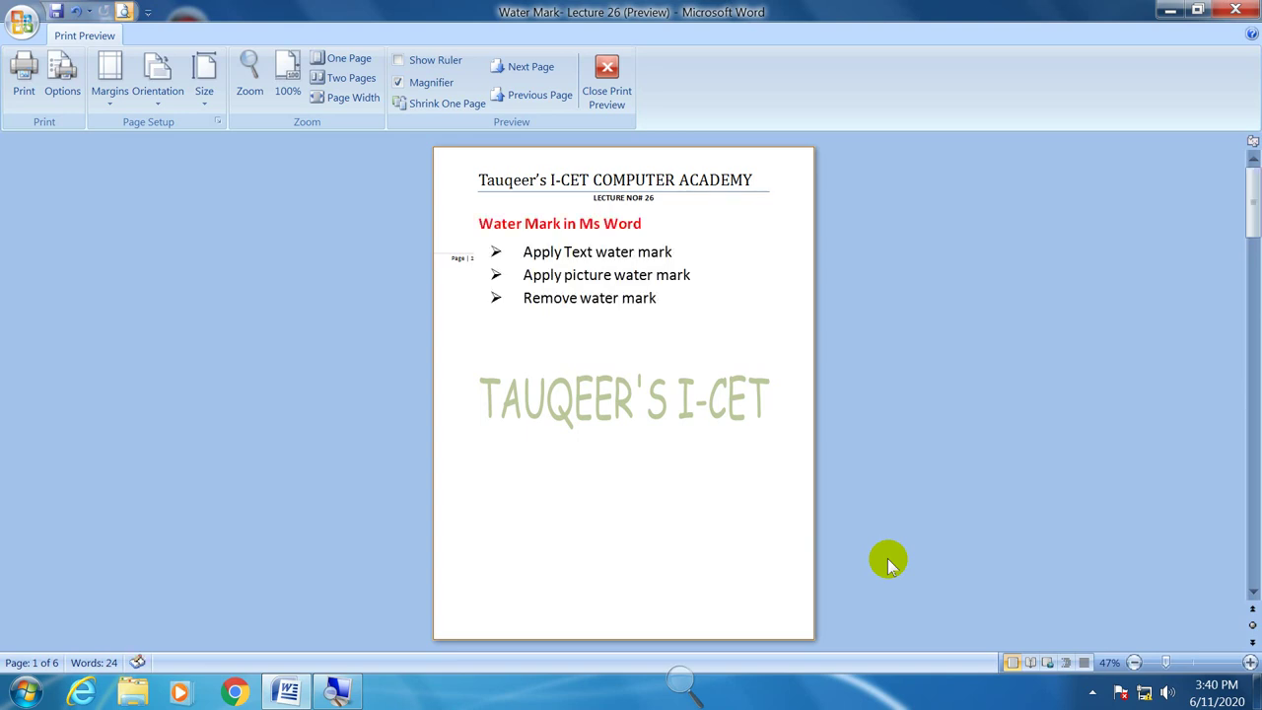
- Leave Print Preview and open Custom Watermark with the TAUQEER'S I-CET text selected
left_click(603, 94)
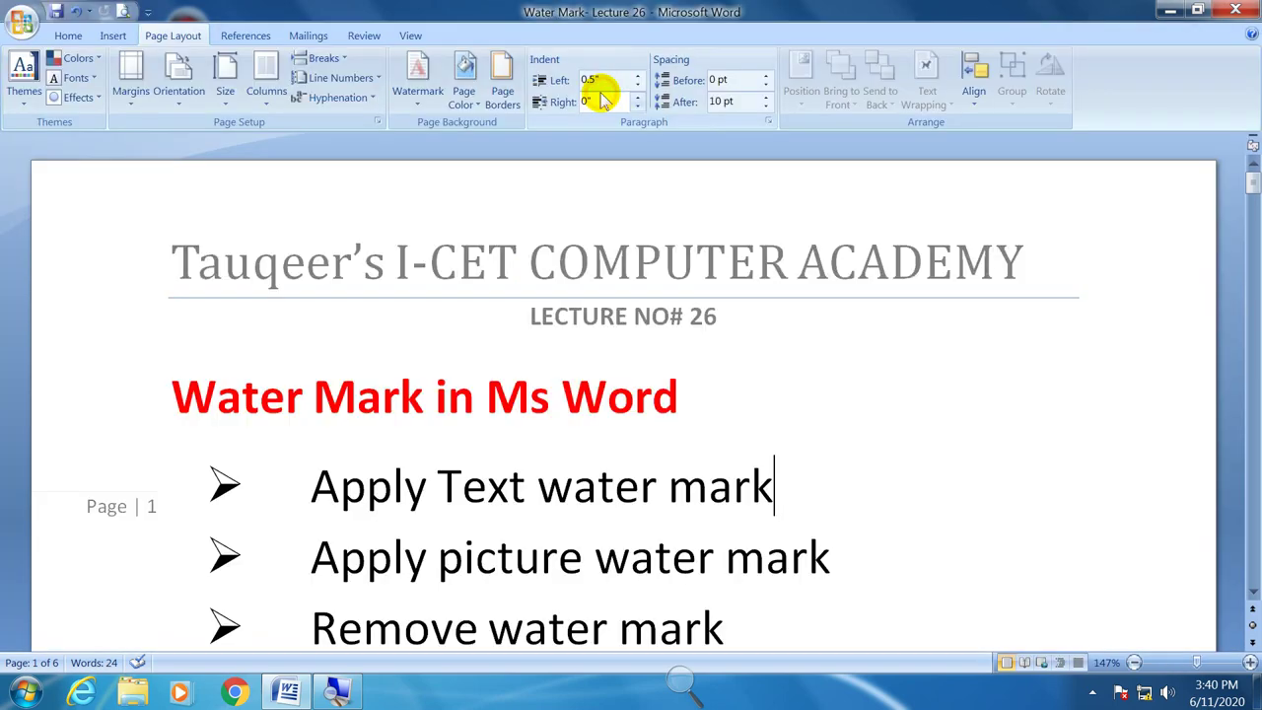
left_click(416, 71)
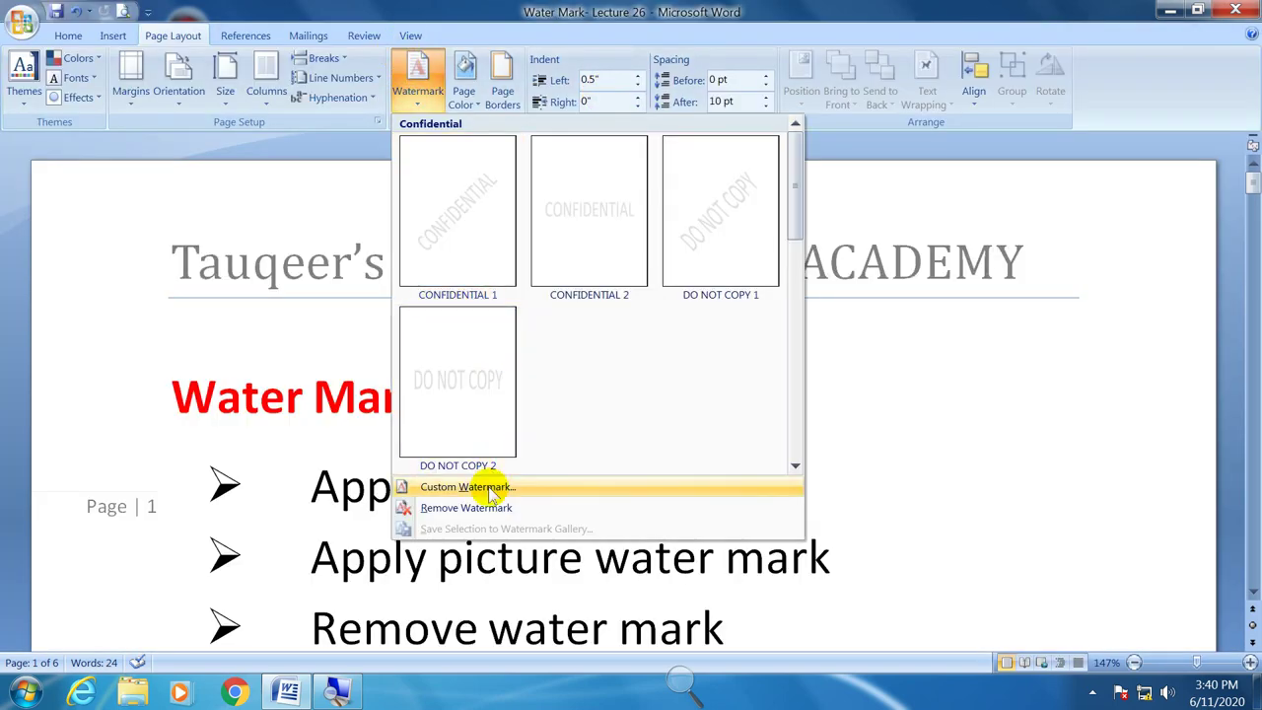
left_click(453, 482)
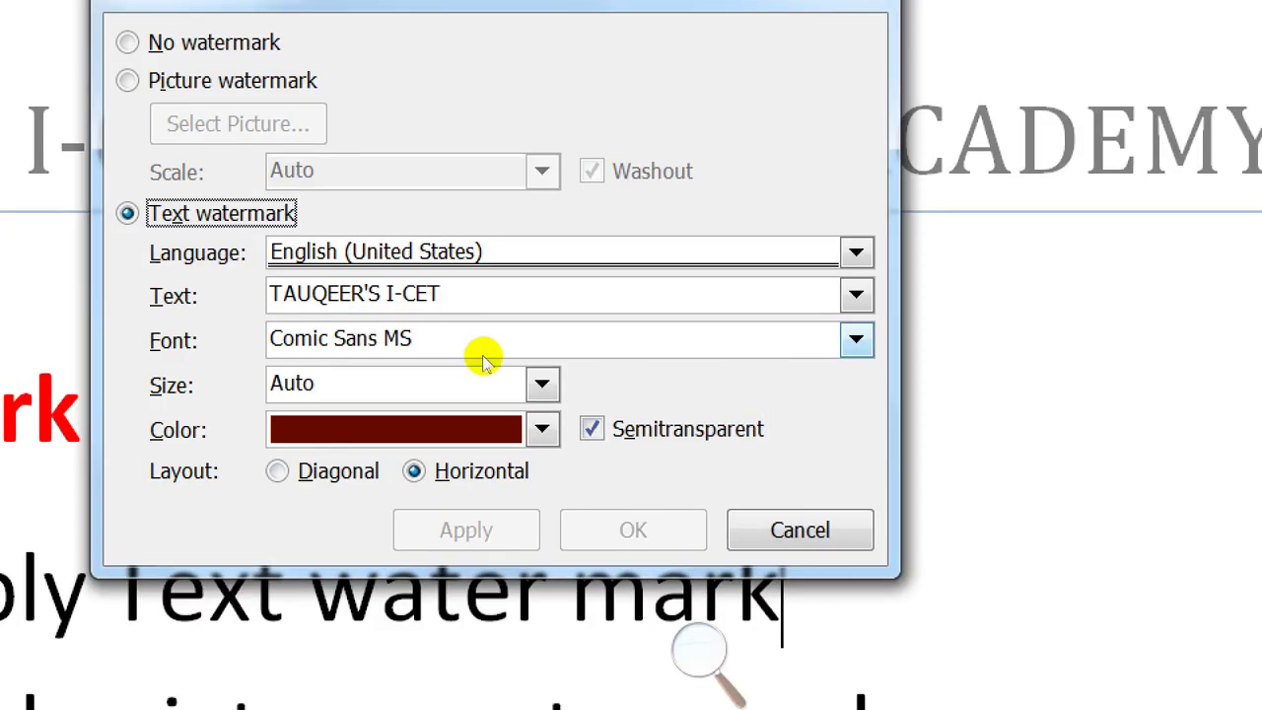
left_click(635, 342)
left_click_drag(635, 342, 511, 342)
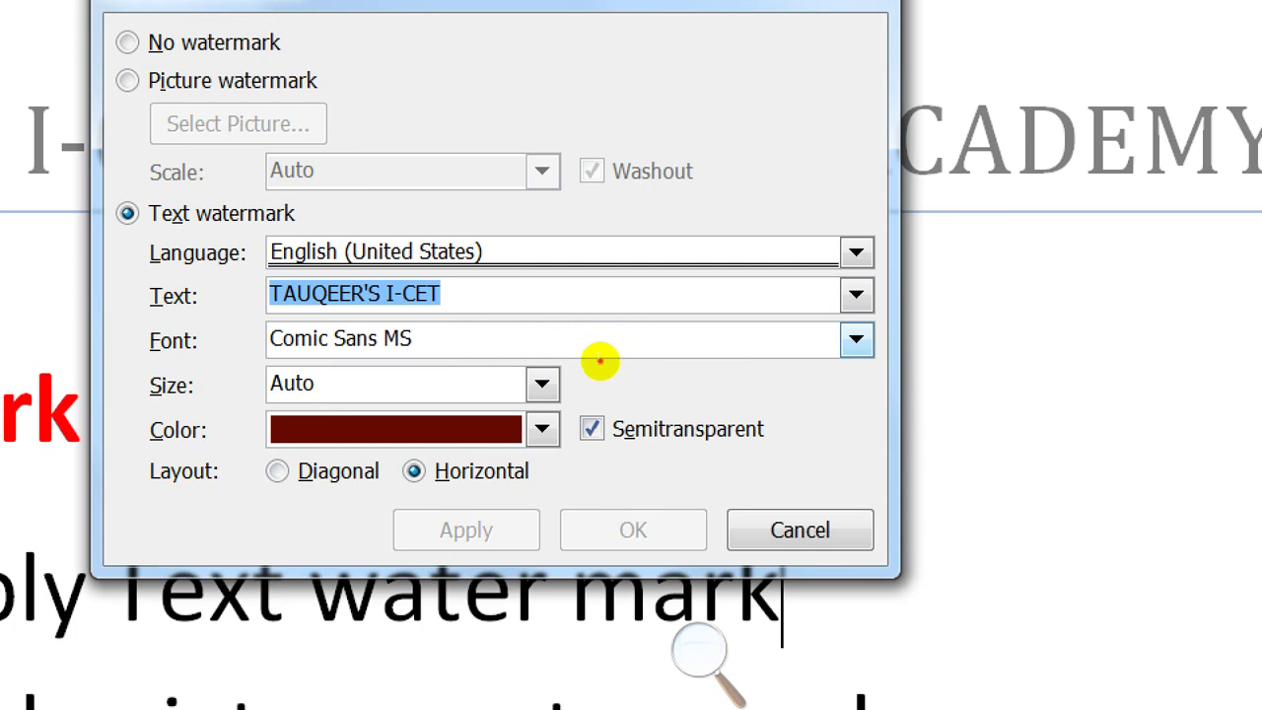
key("Tab")
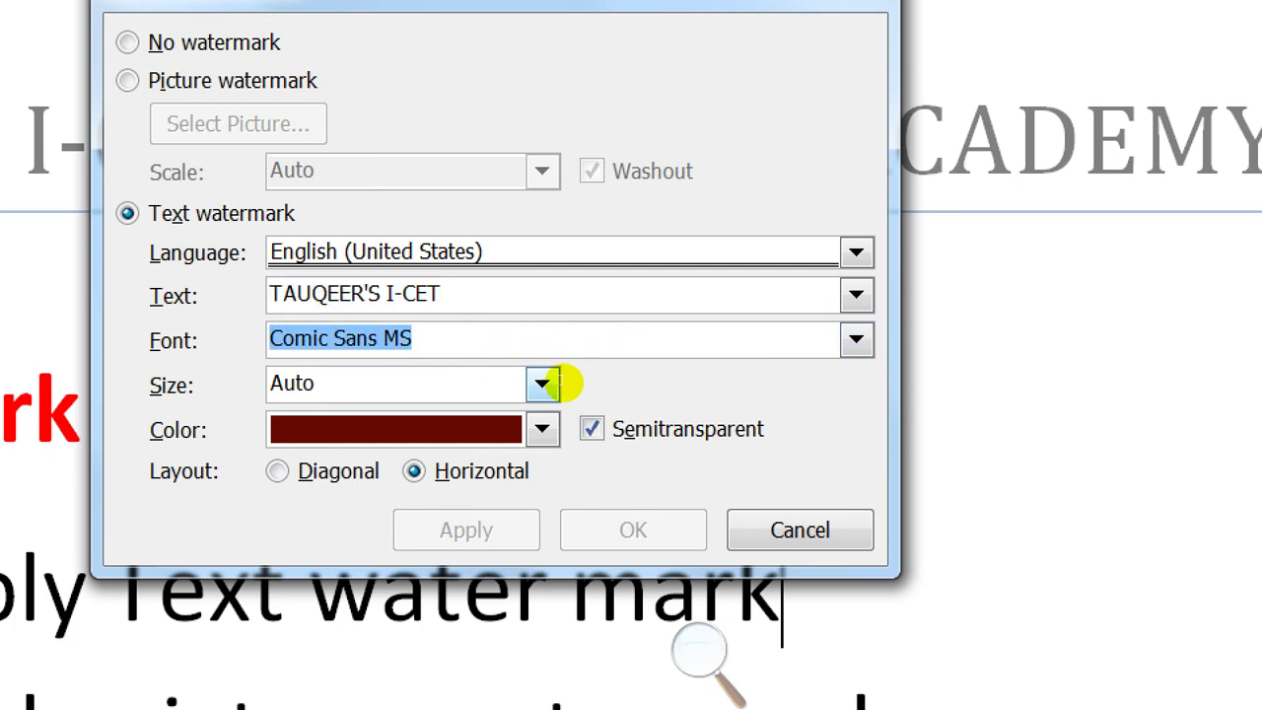
- Set the watermark text size to 36, apply it and close the dialog
double_click(514, 382)
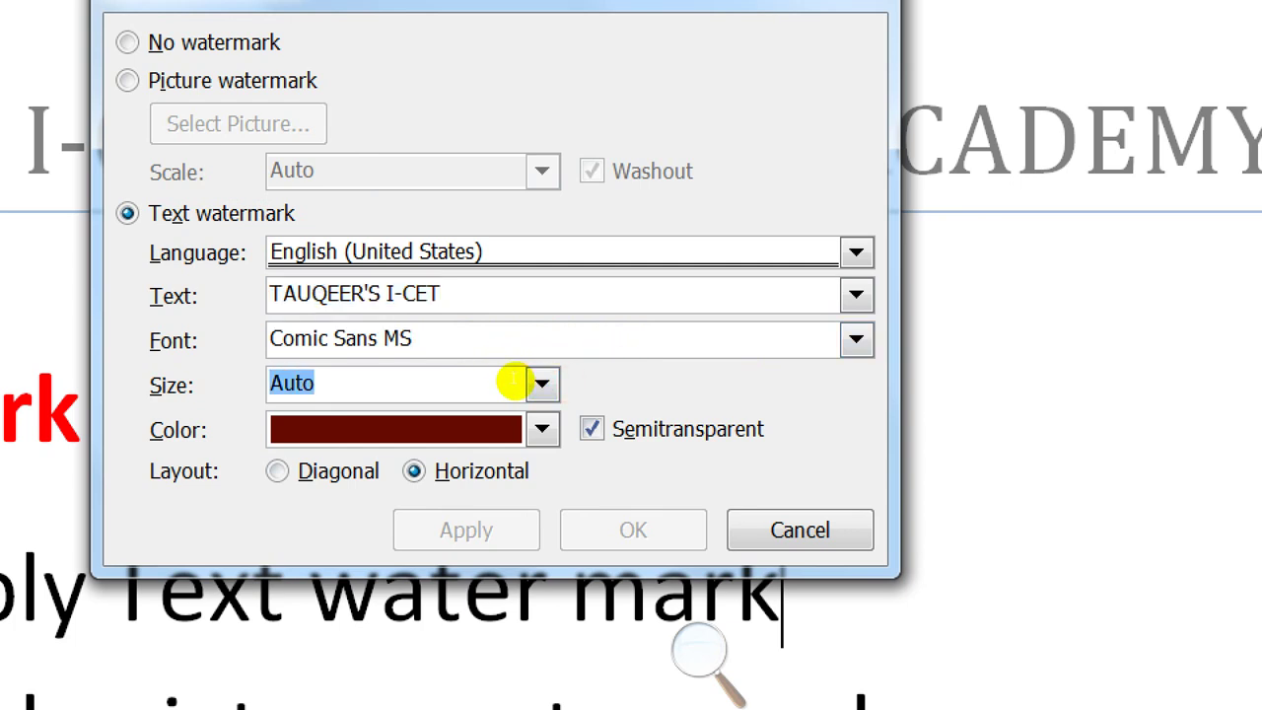
key("alt+Down")
left_click(656, 385)
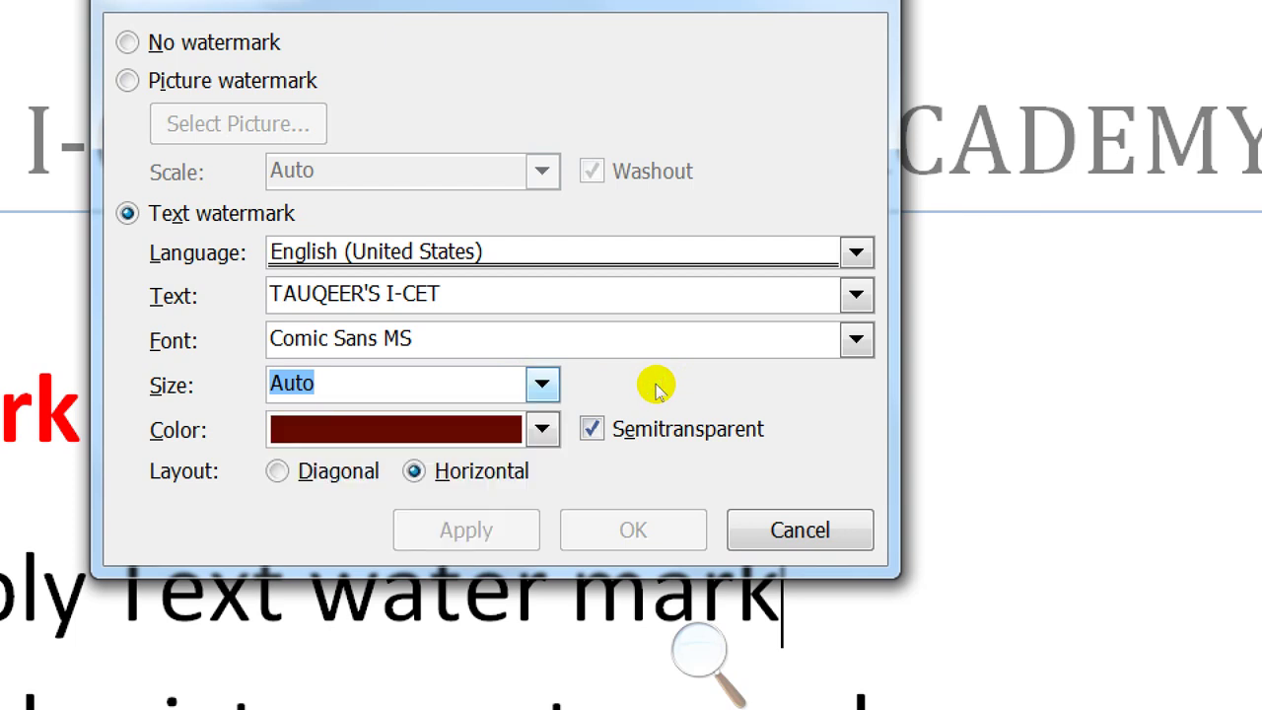
key("alt+Down")
key("Down")
key("Down")
key("Down")
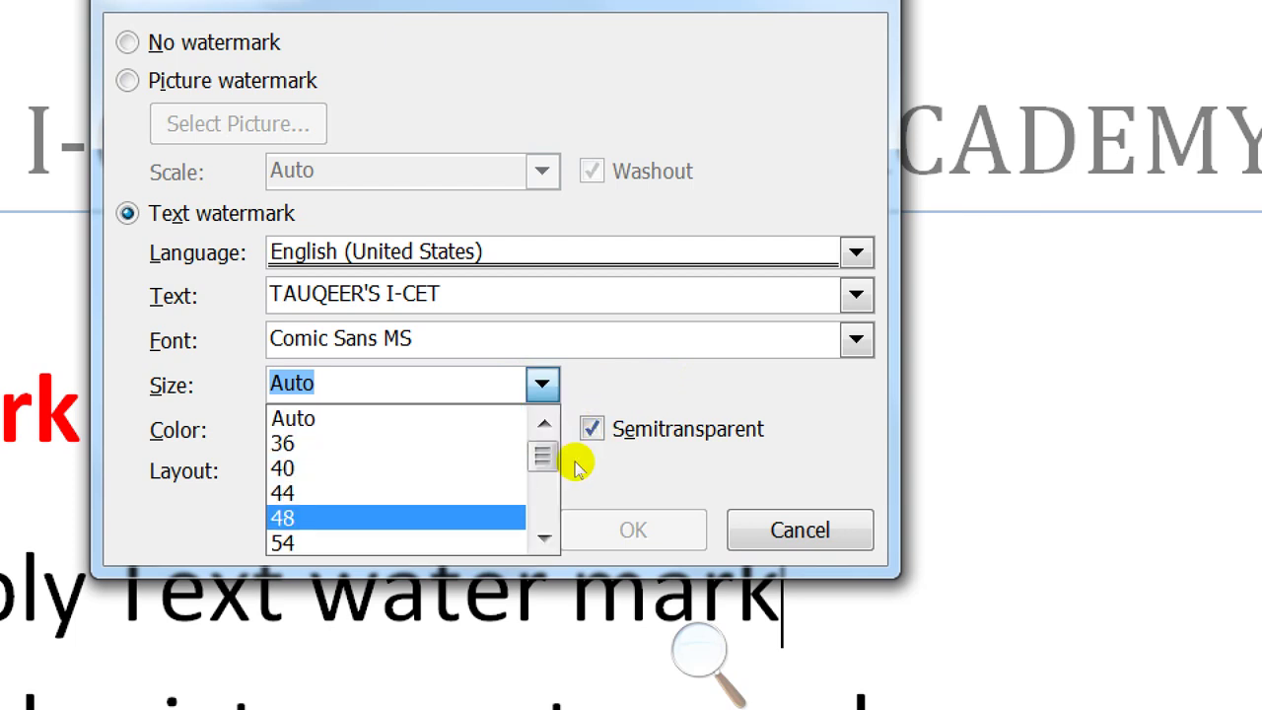
key("Up")
key("Up")
scroll(652, 422, "down", 1)
scroll(651, 424, "down", 2)
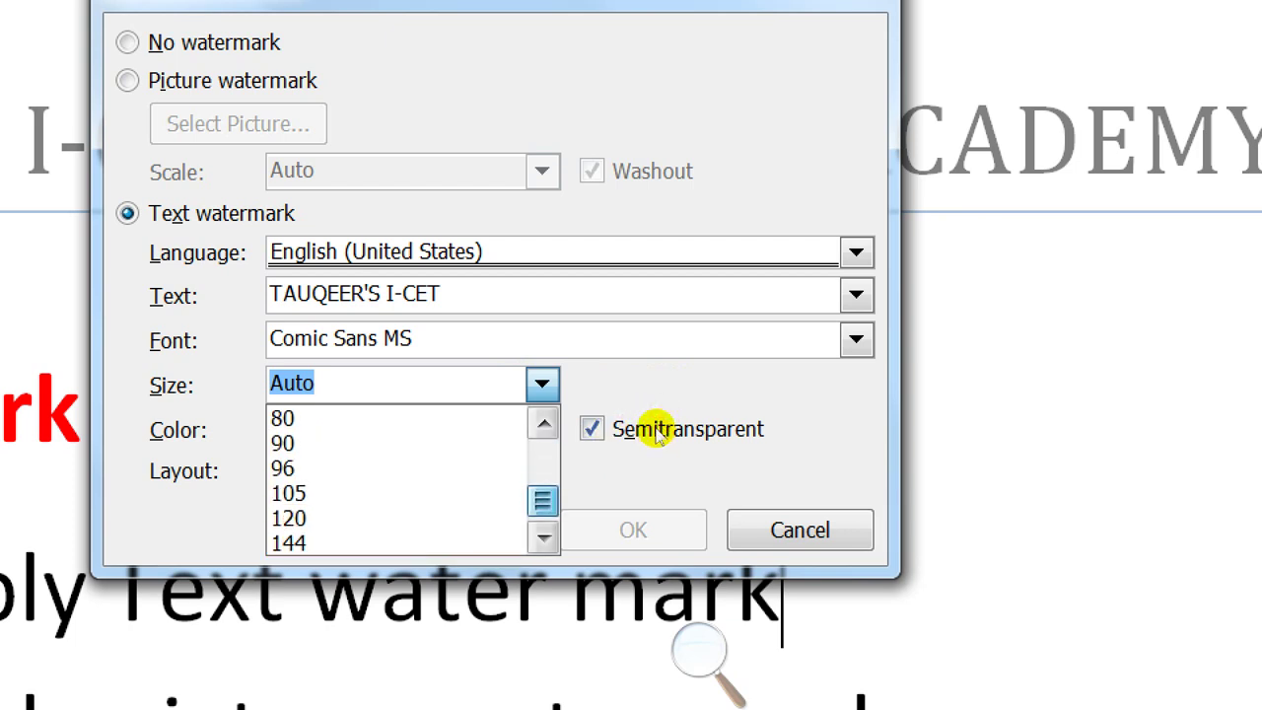
scroll(640, 419, "up", 3)
left_click(572, 422)
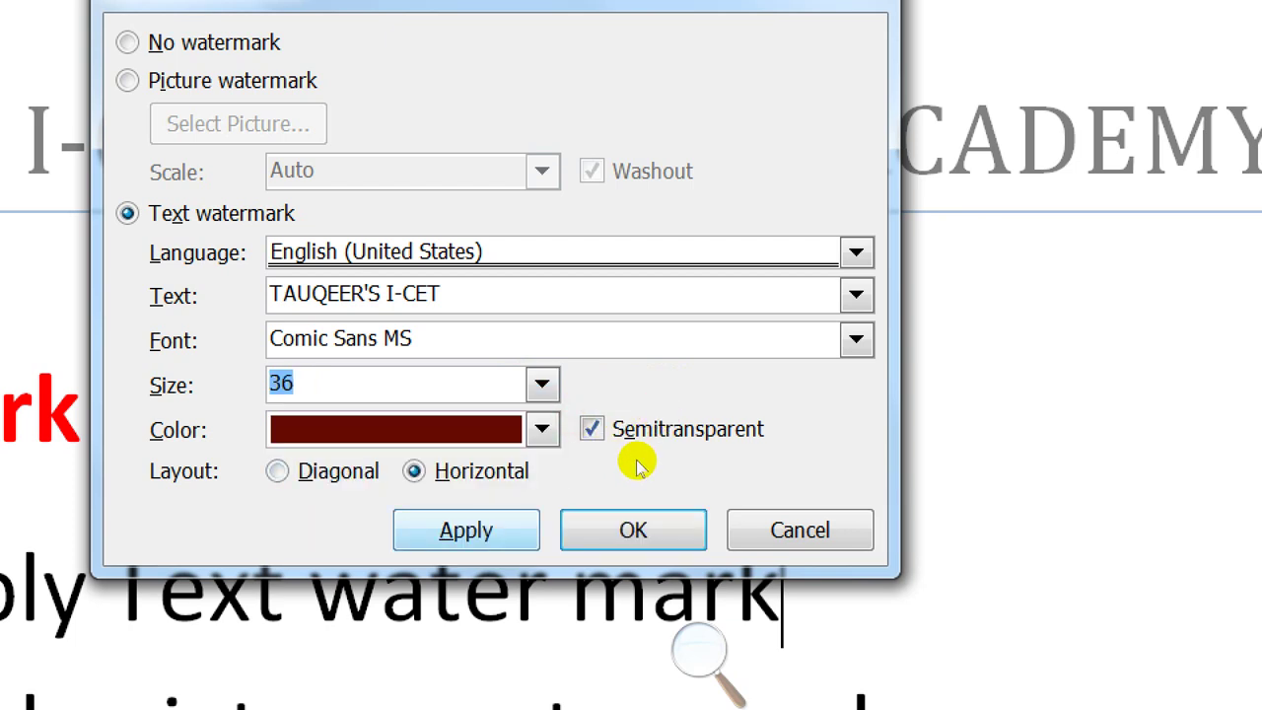
key("alt+a")
key("Escape")
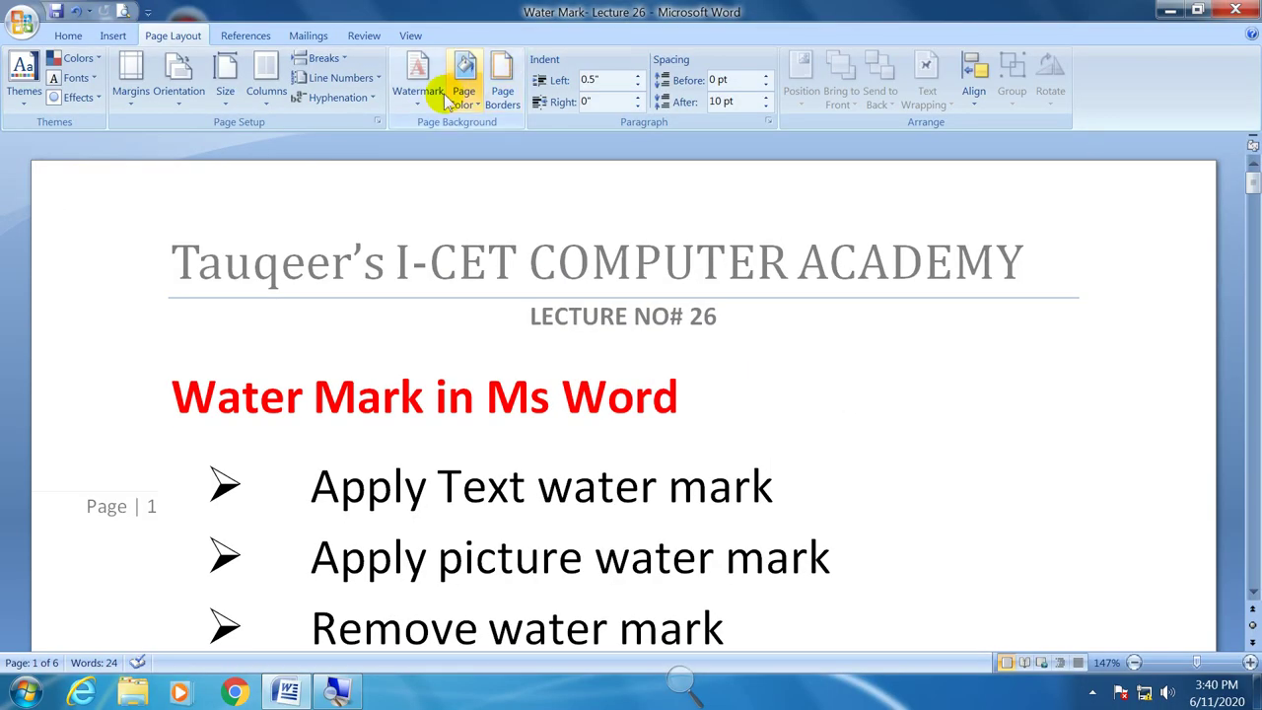
- Apply size 144 to the horizontal text watermark and check the page in Print Preview
left_click(429, 84)
left_click(490, 487)
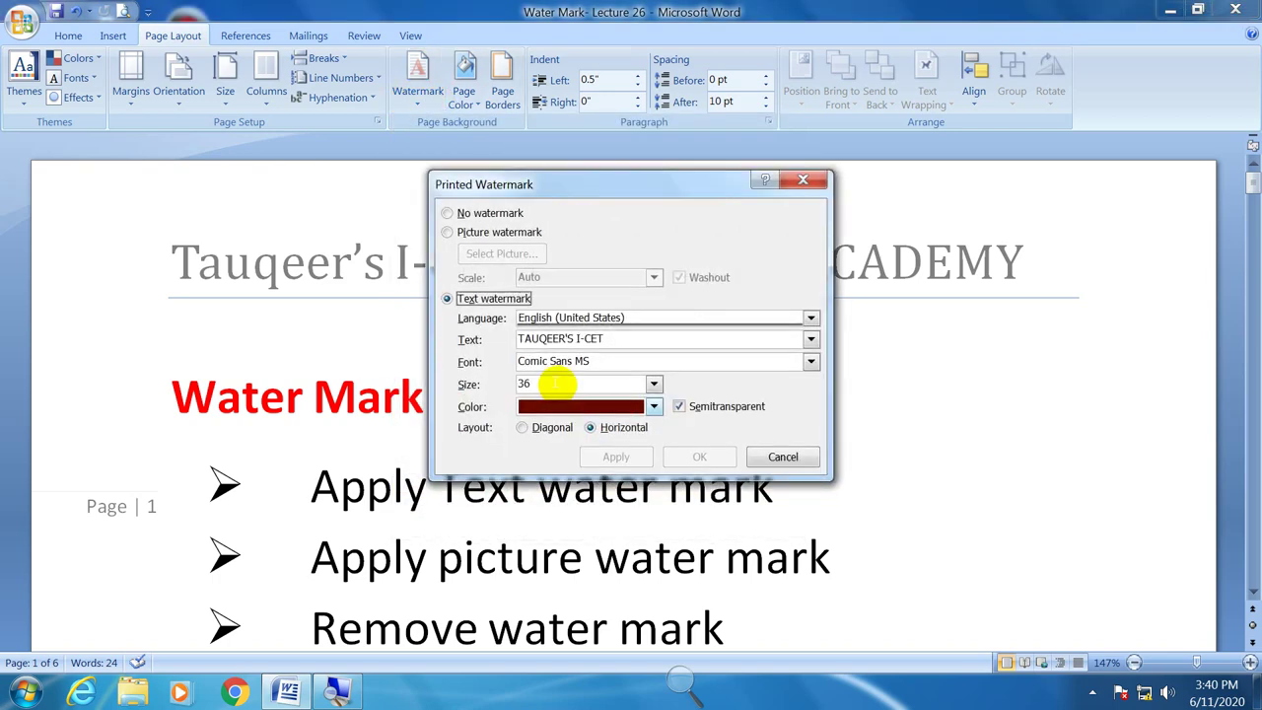
left_click(654, 384)
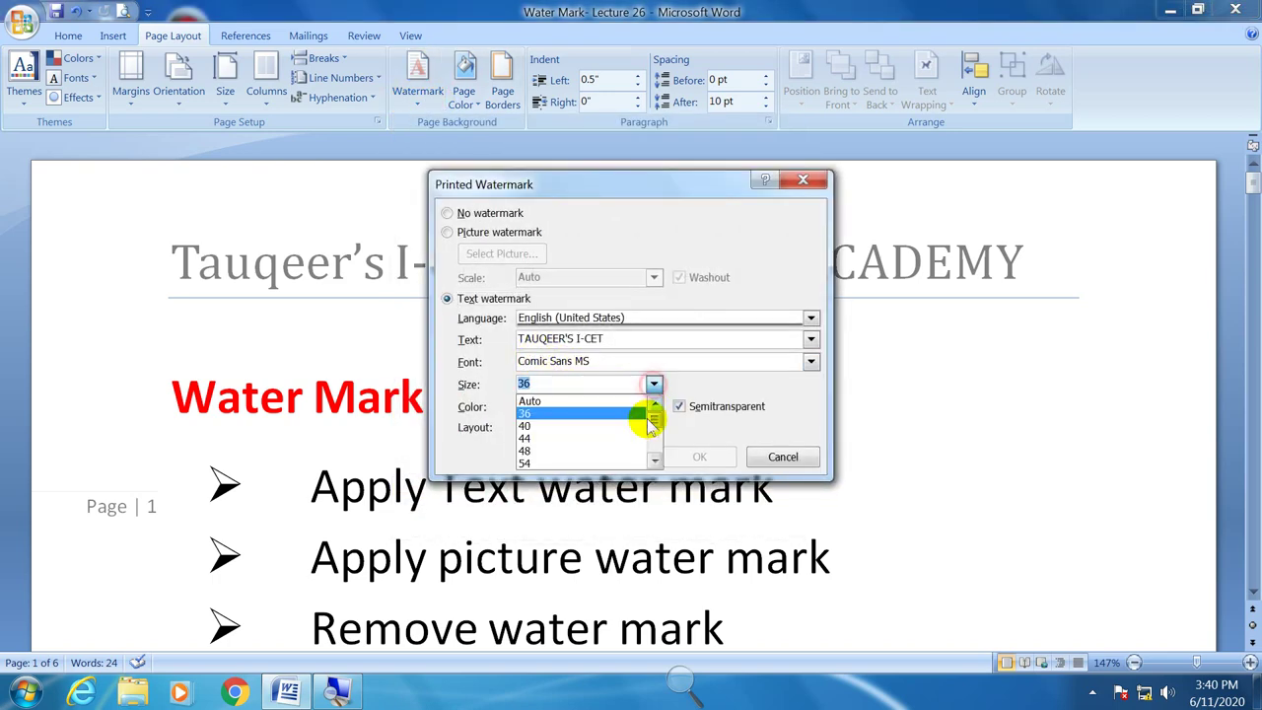
left_click_drag(655, 421, 654, 443)
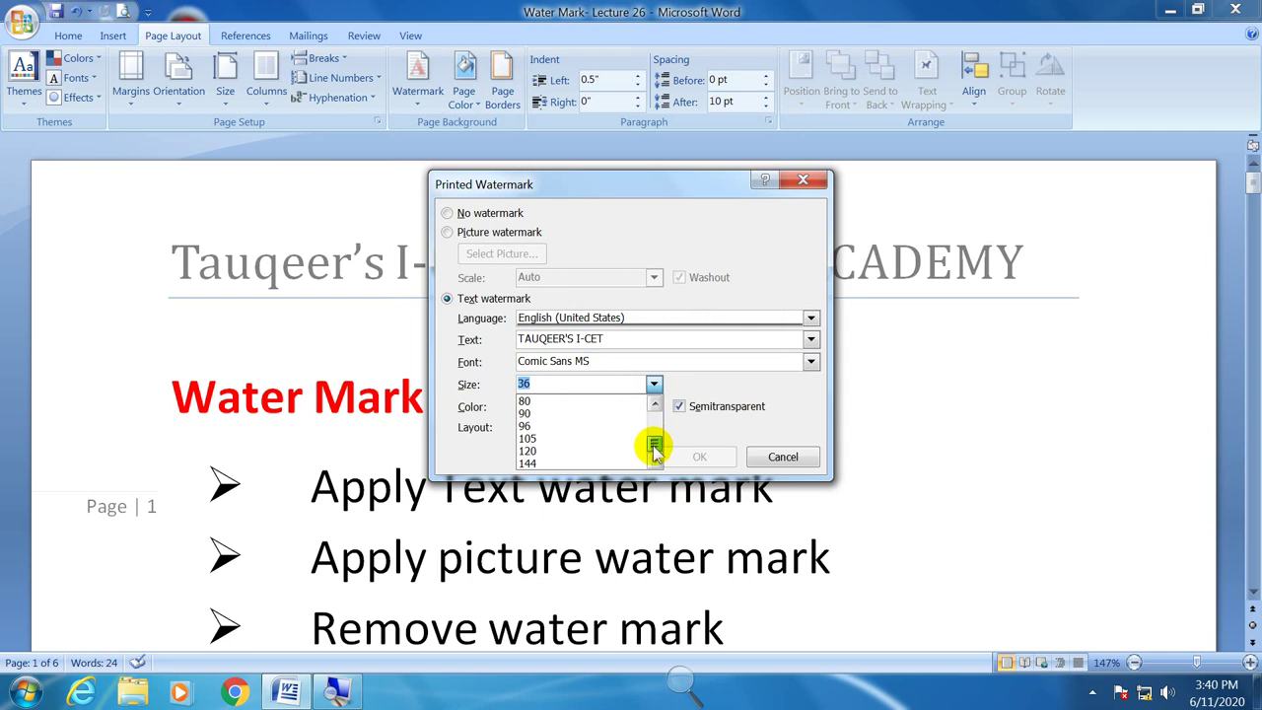
left_click(606, 463)
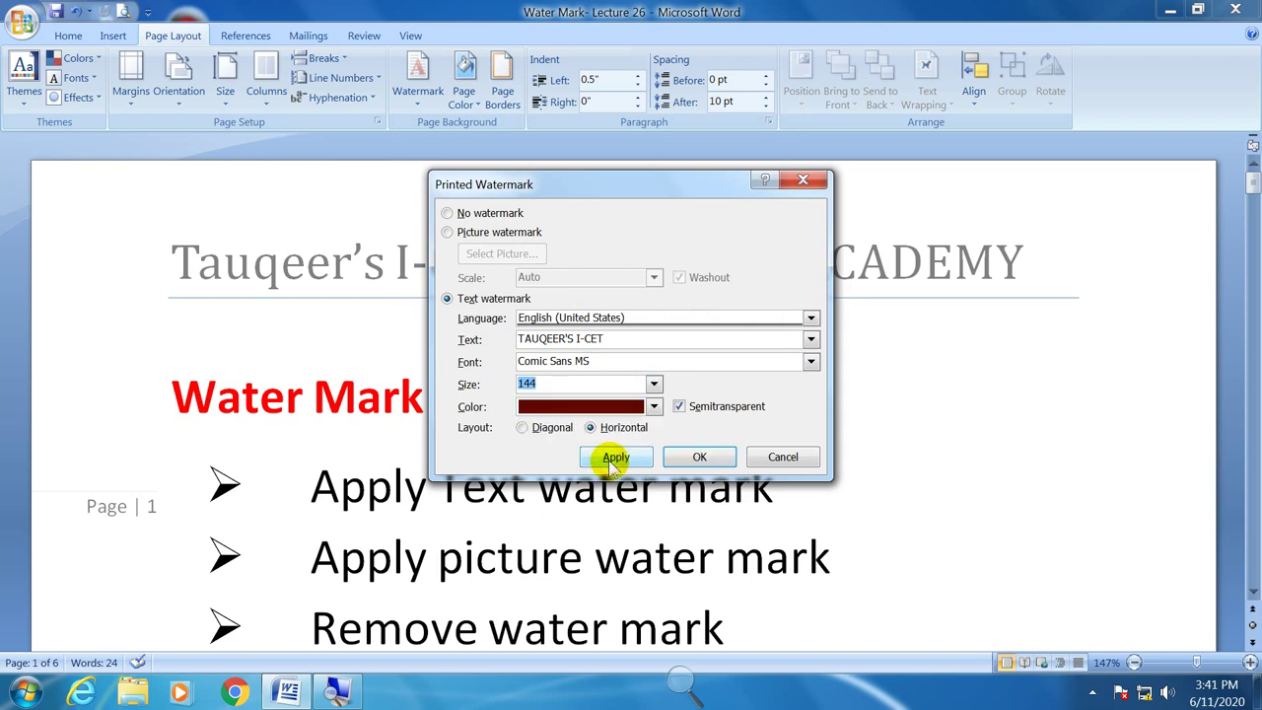
left_click(615, 457)
left_click_drag(554, 383, 493, 382)
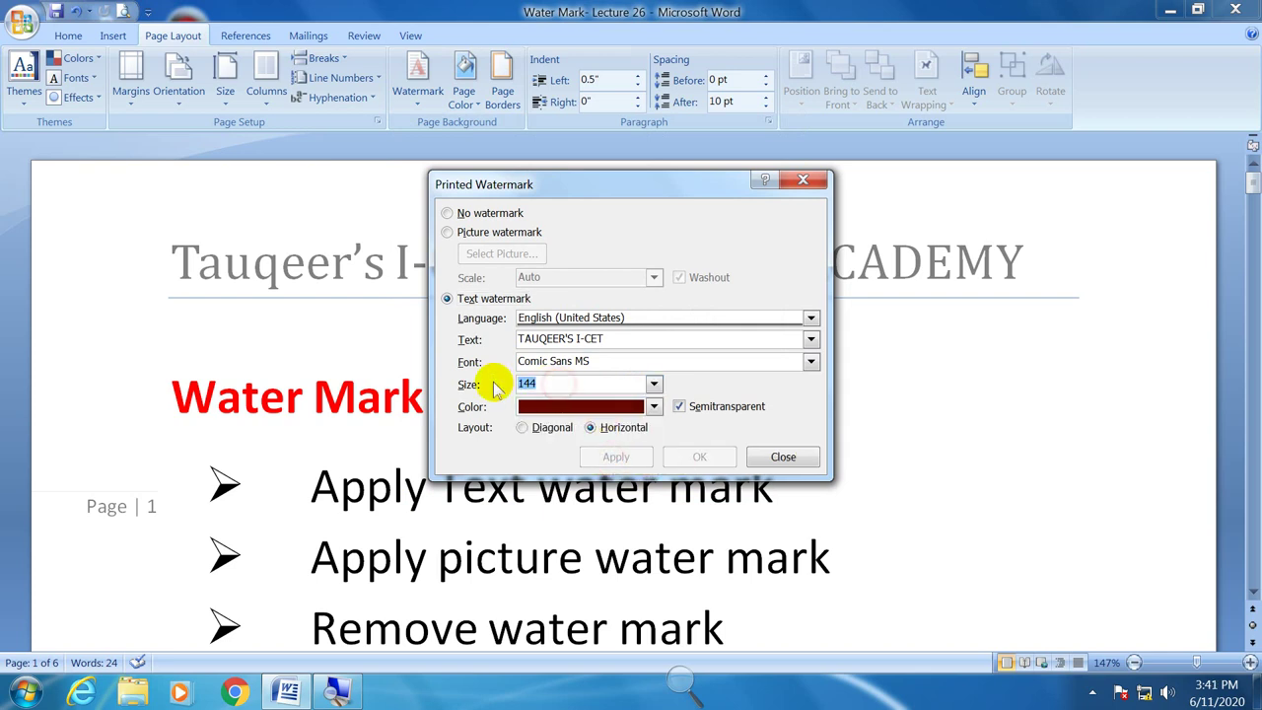
left_click(779, 458)
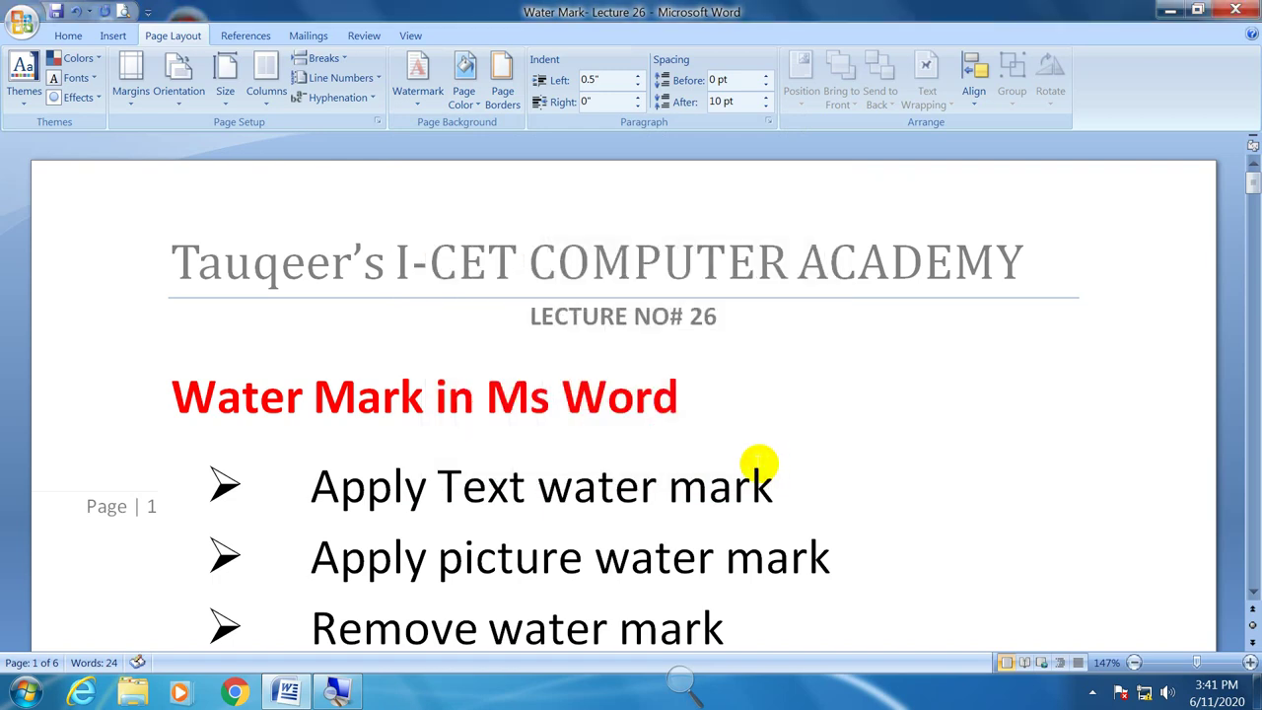
key("ctrl+F2")
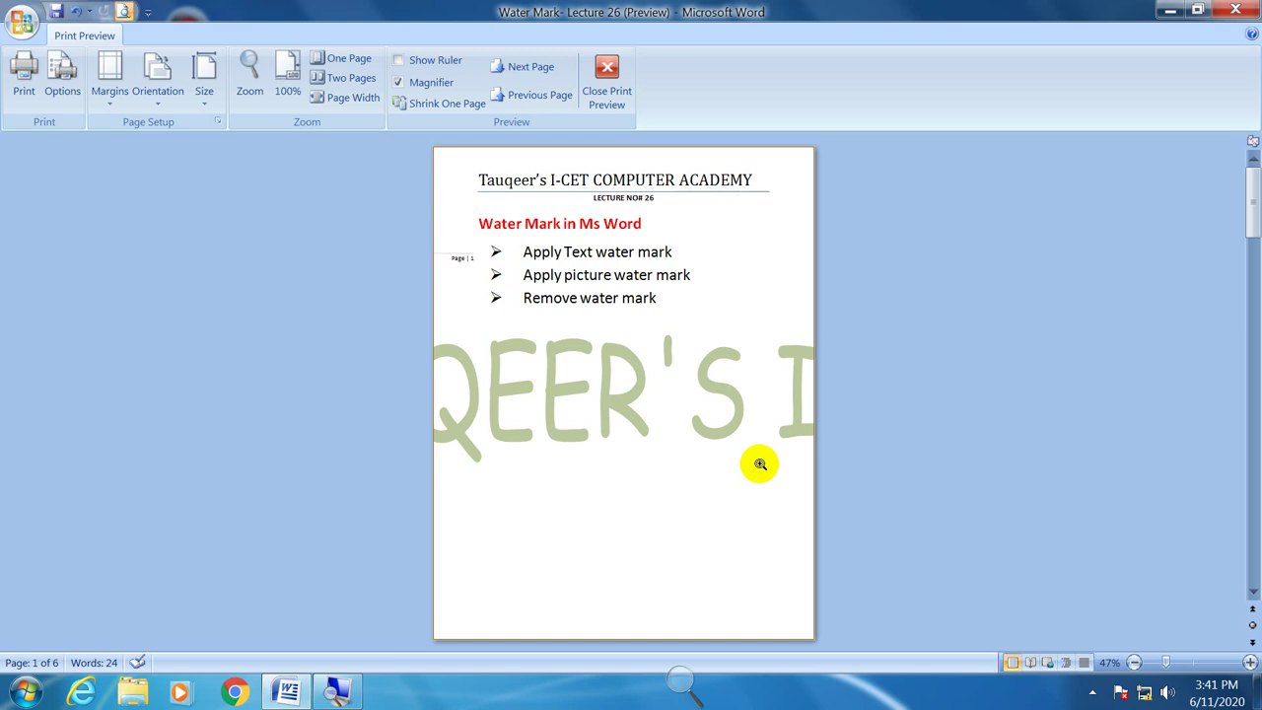
- Leave Print Preview and set the watermark text size back to Auto in Custom Watermark
left_click(605, 79)
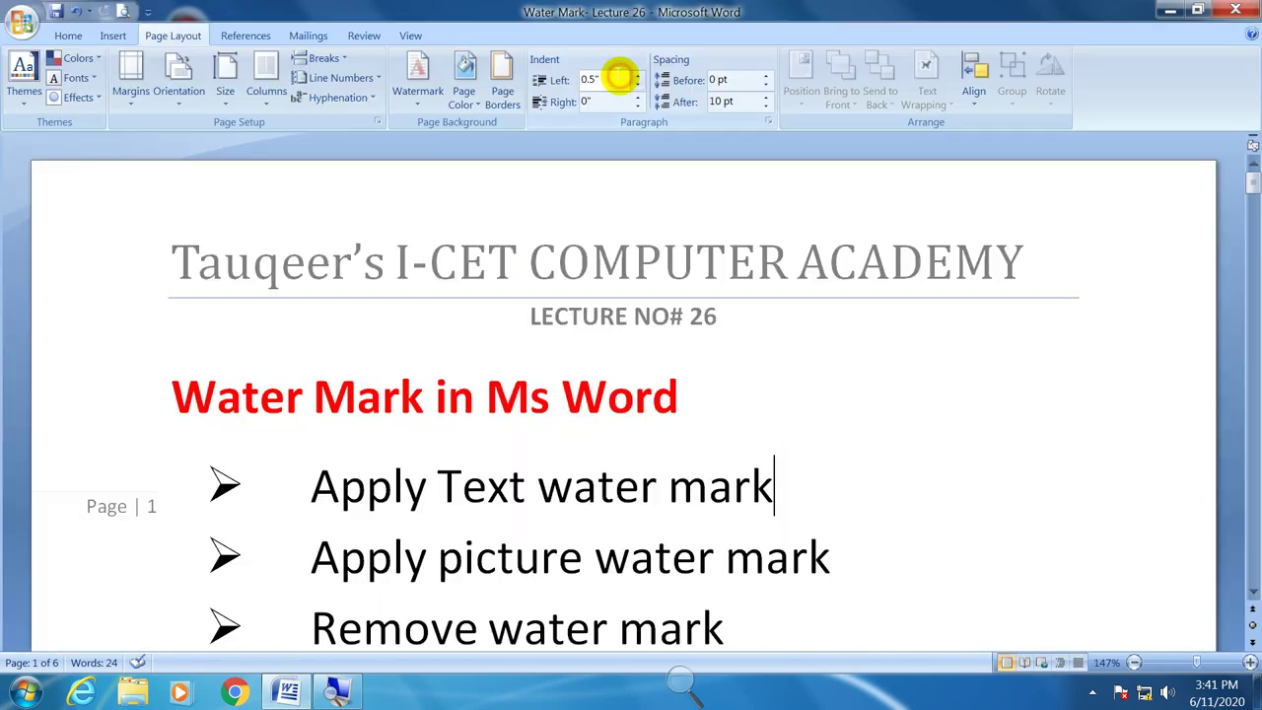
left_click(419, 99)
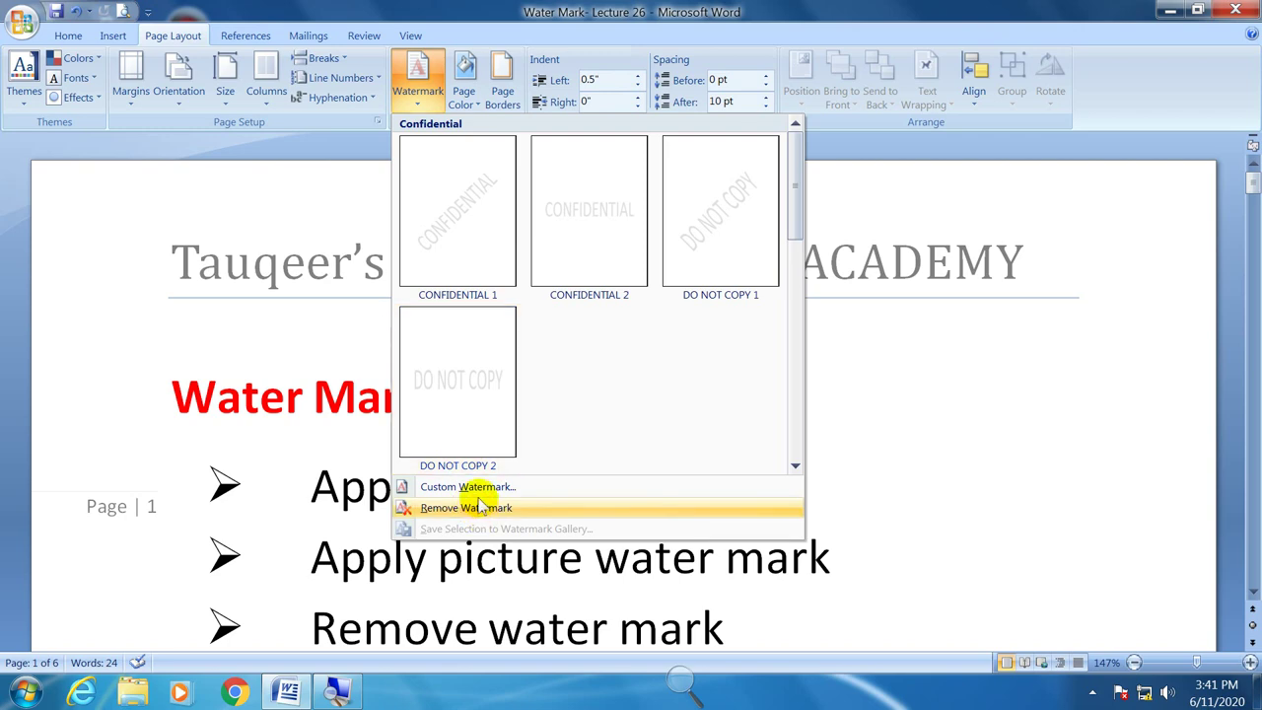
left_click(472, 487)
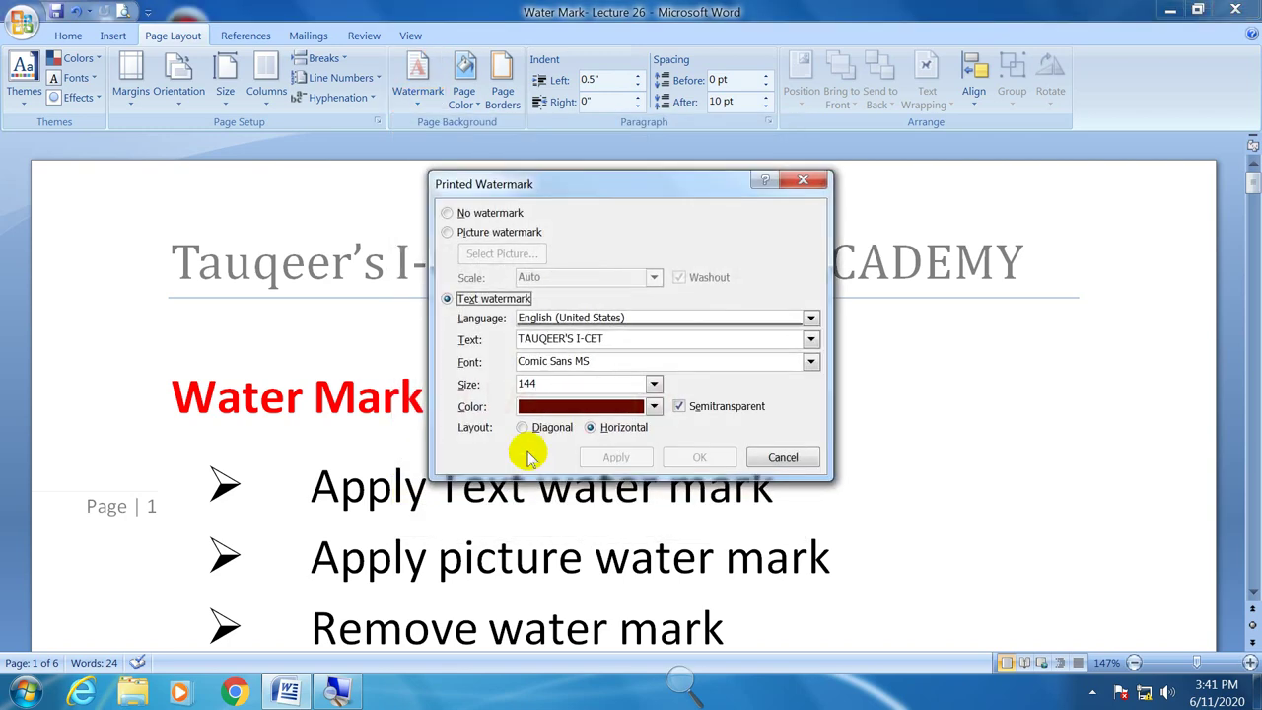
left_click(654, 386)
left_click_drag(654, 437, 654, 414)
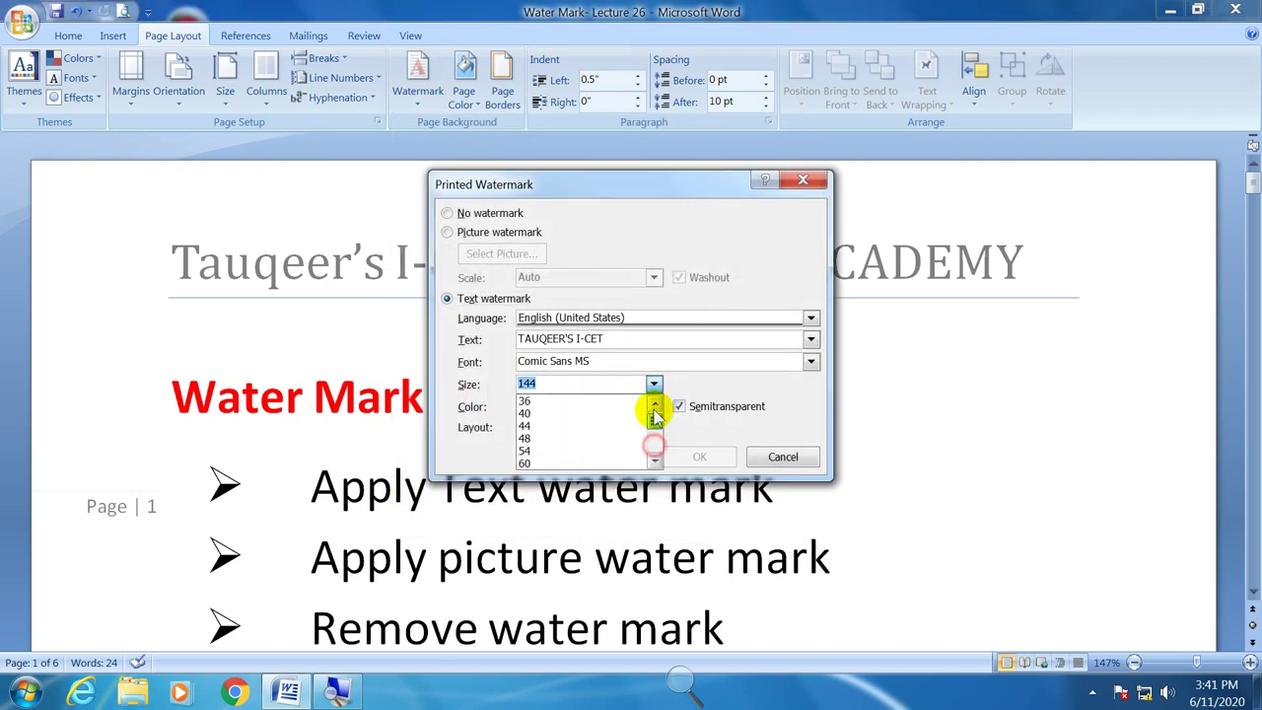
left_click(613, 402)
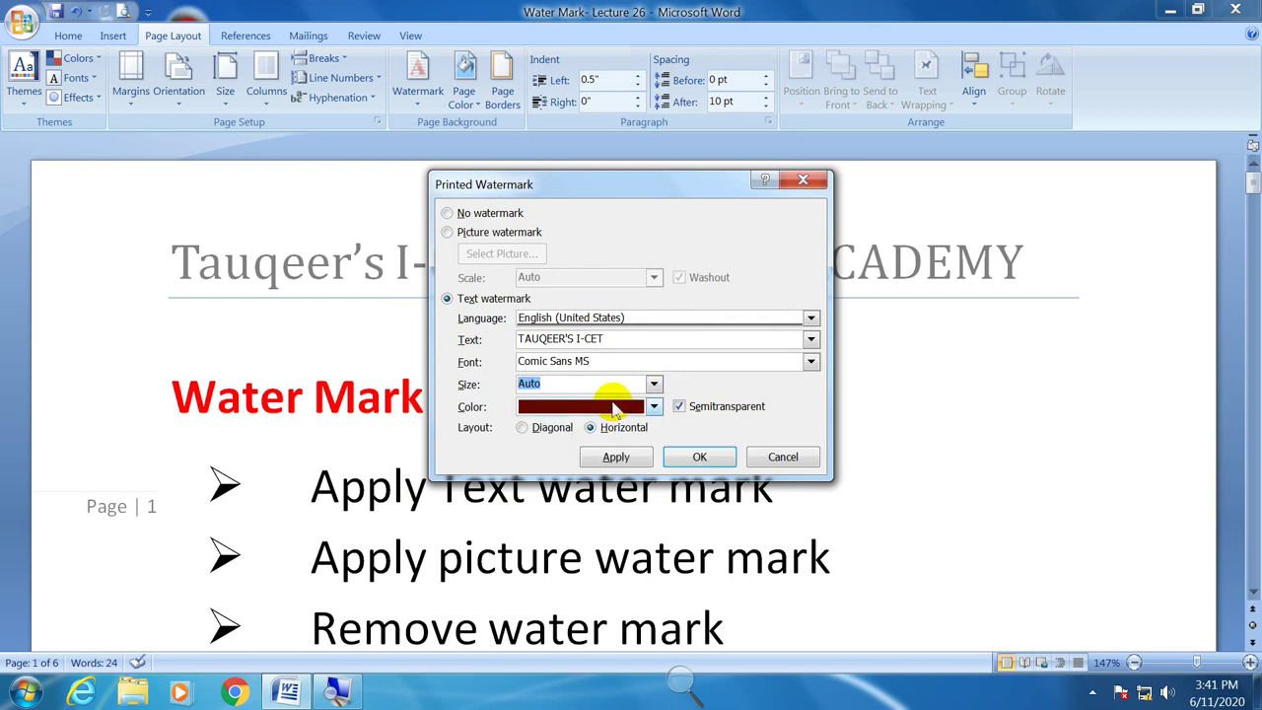
- Apply a Diagonal layout to the watermark and check it in Print Preview
left_click(551, 426)
left_click(615, 457)
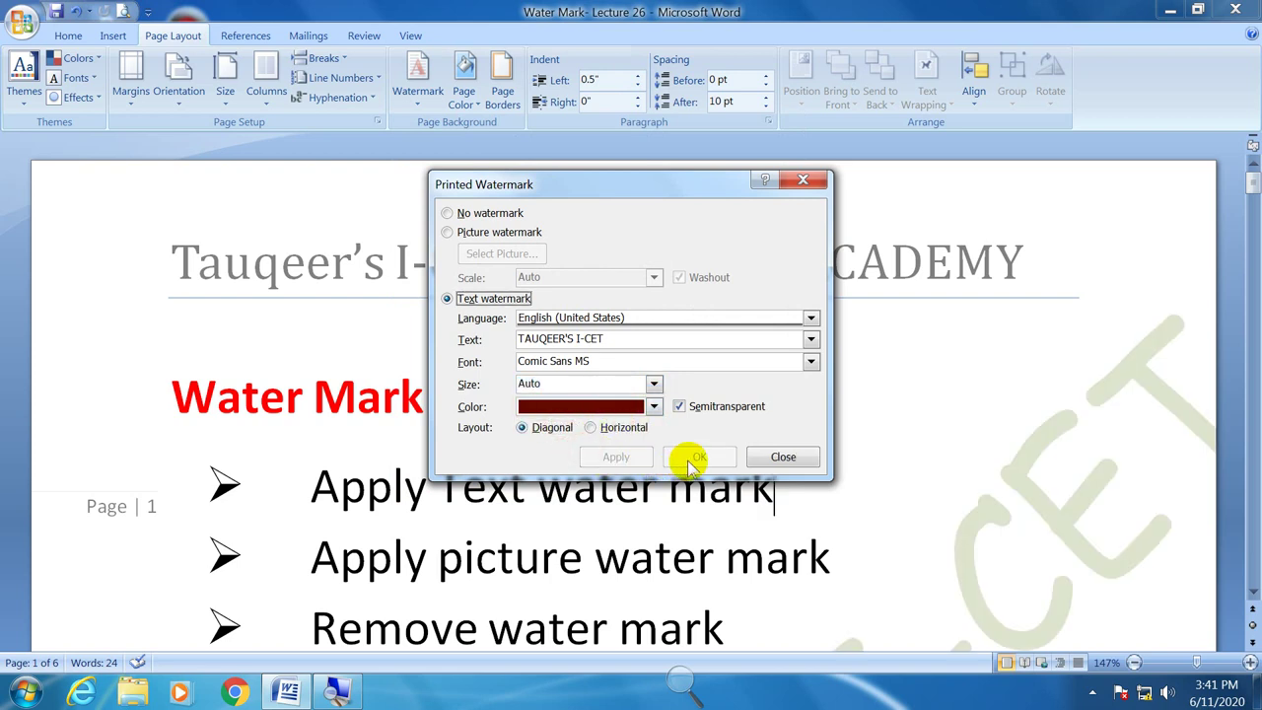
left_click(783, 456)
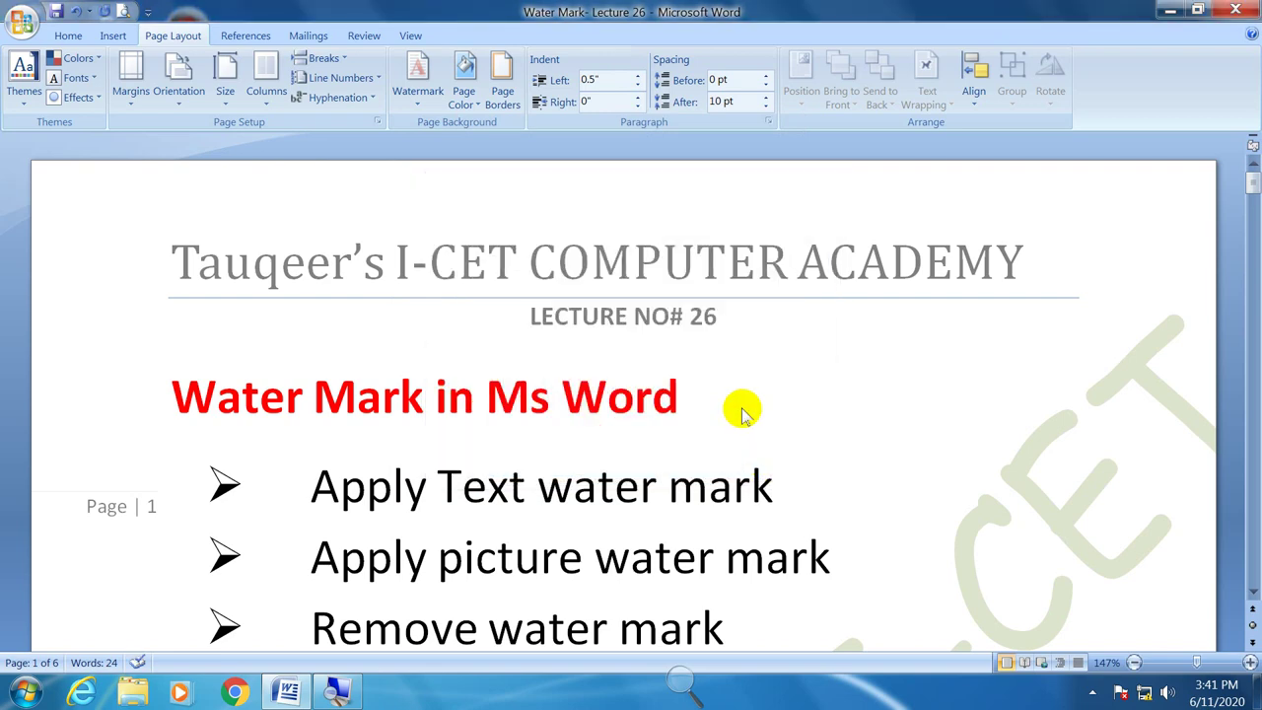
key("ctrl+F2")
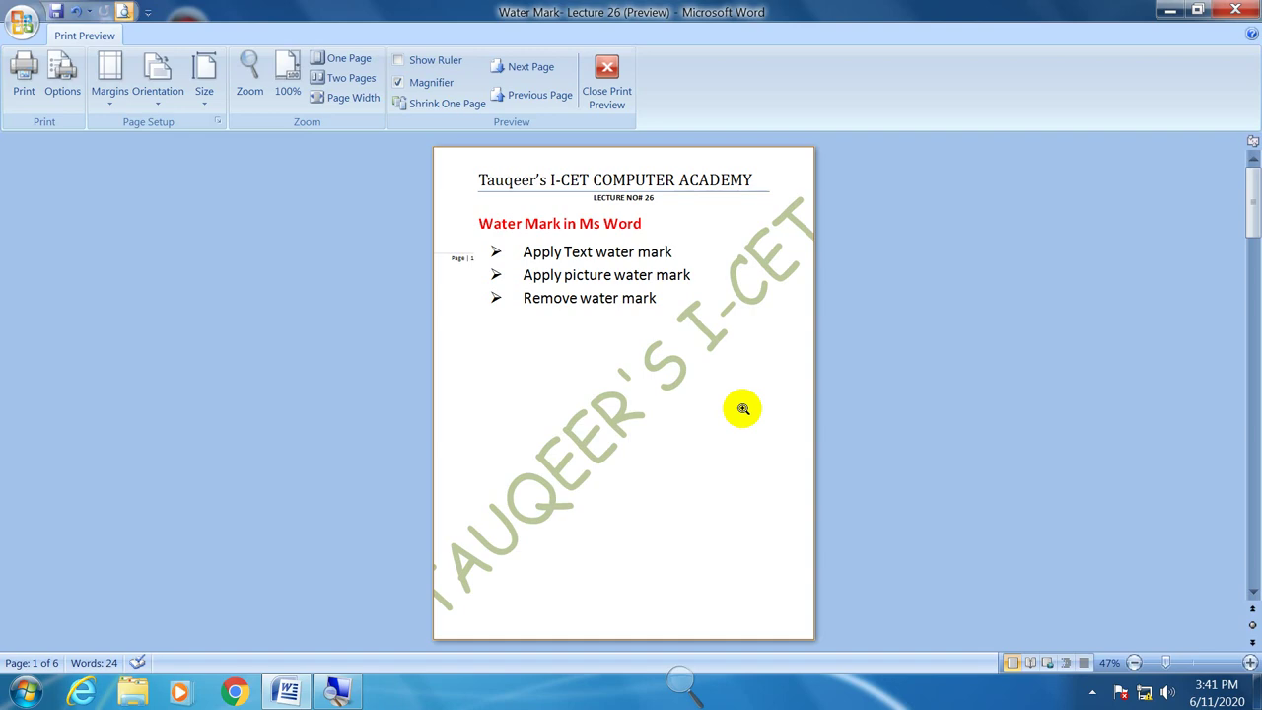
left_click(606, 83)
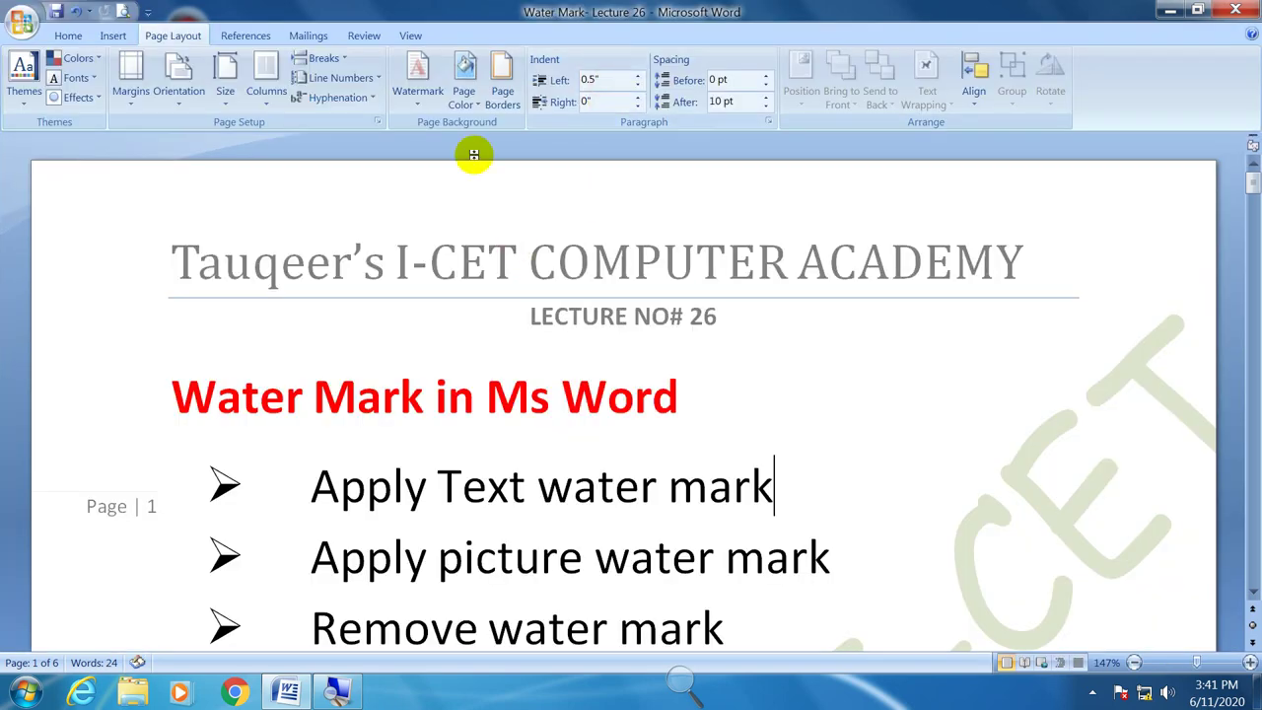
- Apply size 36 to the diagonal text watermark in Custom Watermark
left_click(434, 107)
left_click(495, 482)
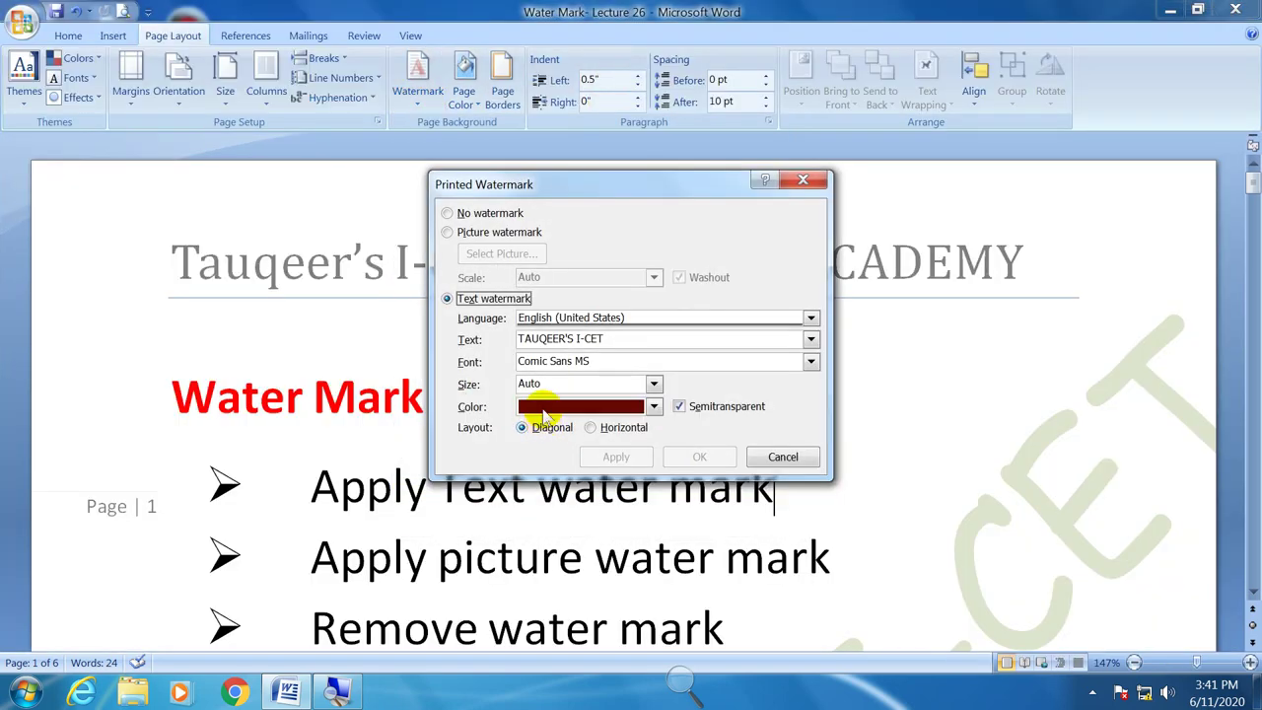
left_click(650, 361)
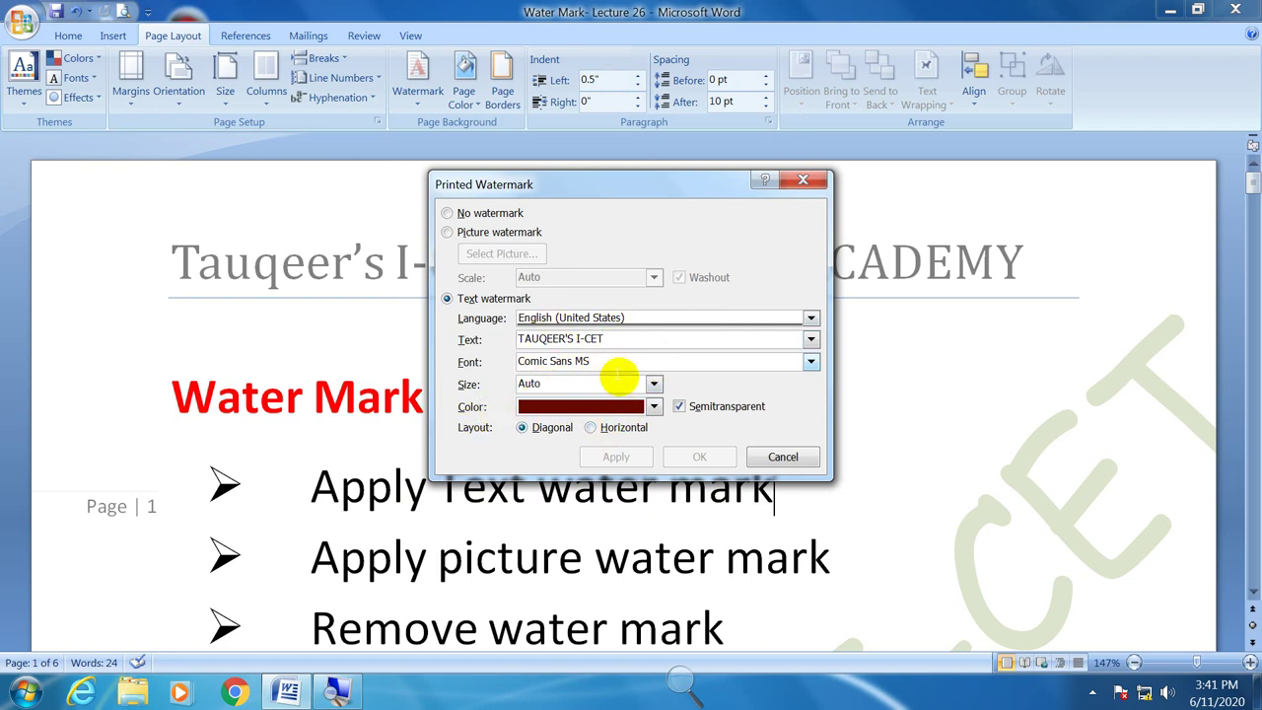
left_click(654, 384)
left_click(636, 417)
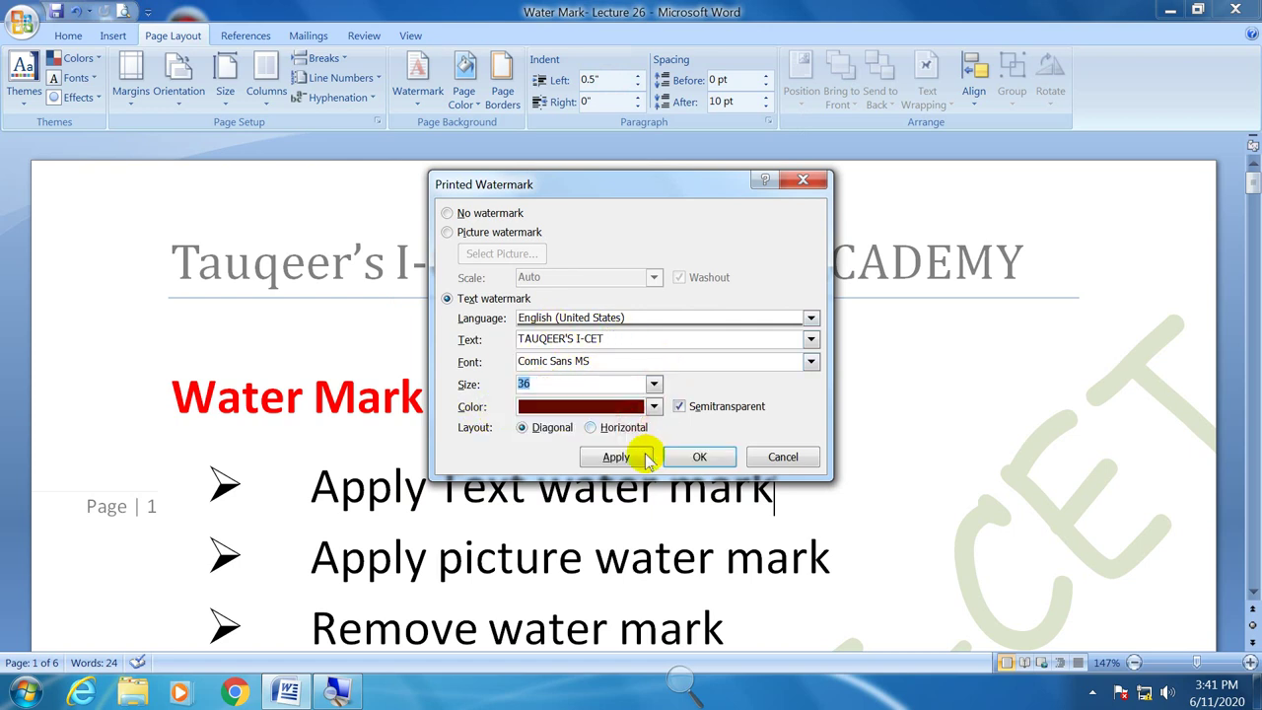
left_click(646, 459)
- Reset the watermark size to Auto, apply it, and review the page in Print Preview
left_click(654, 384)
left_click(654, 398)
left_click(636, 459)
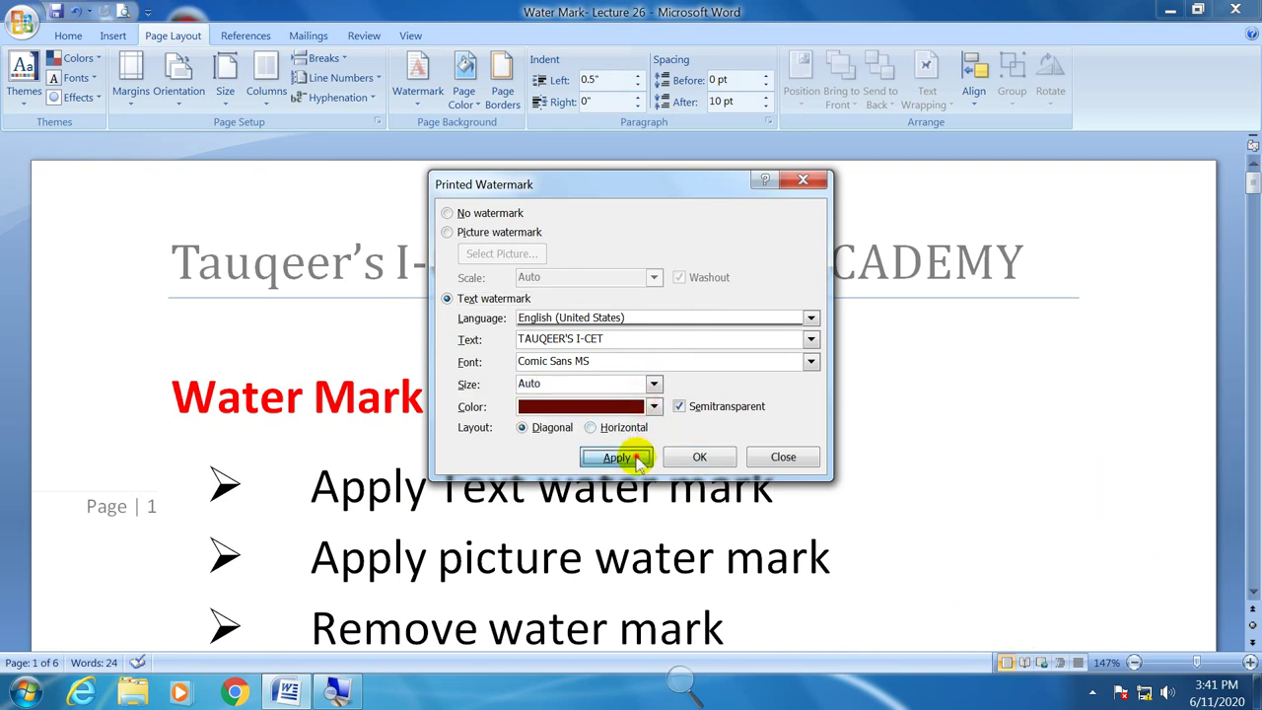
left_click(781, 457)
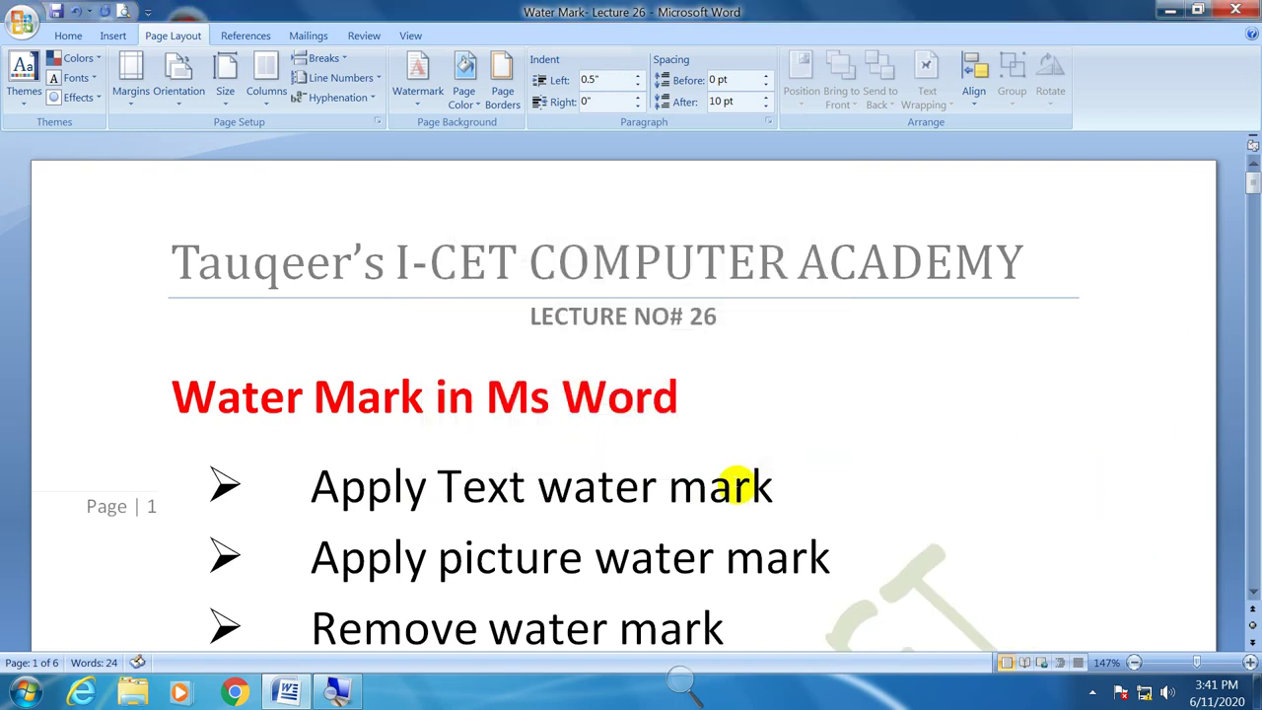
key("ctrl+F2")
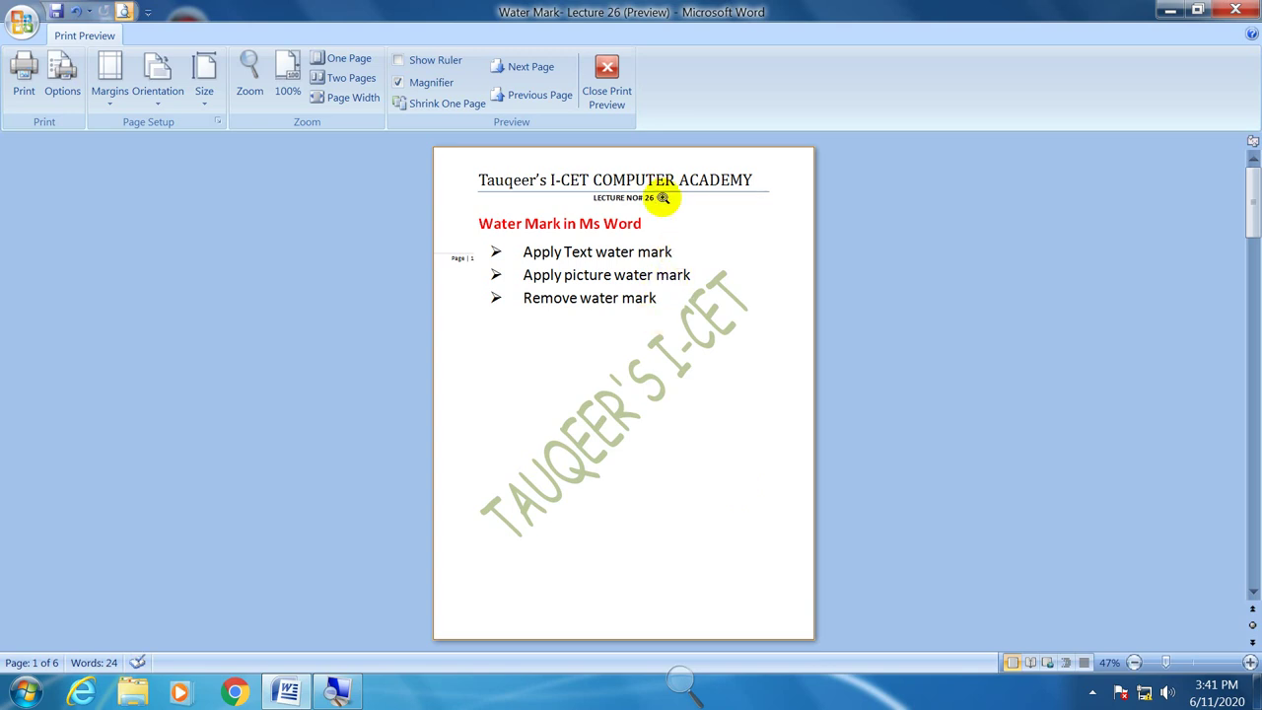
left_click(613, 101)
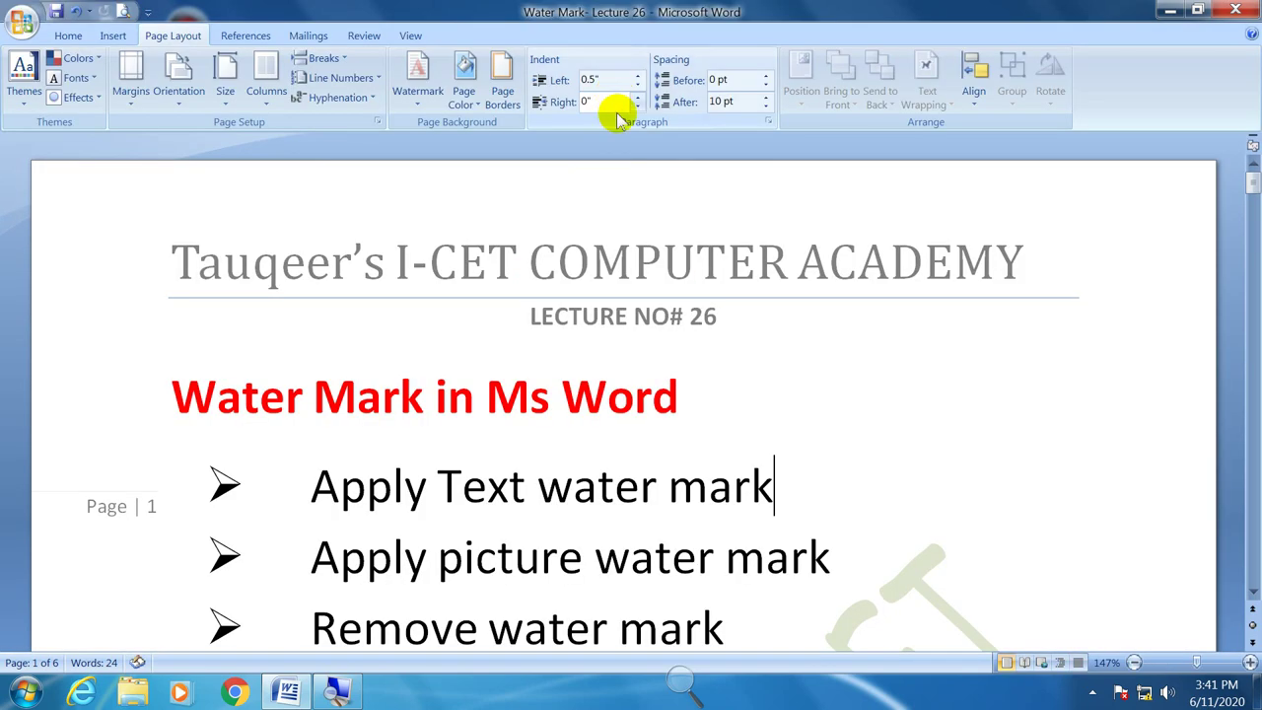
- Highlight the 'Text water mark' and 'Remove water mark' lines in the lecture text
left_click(422, 105)
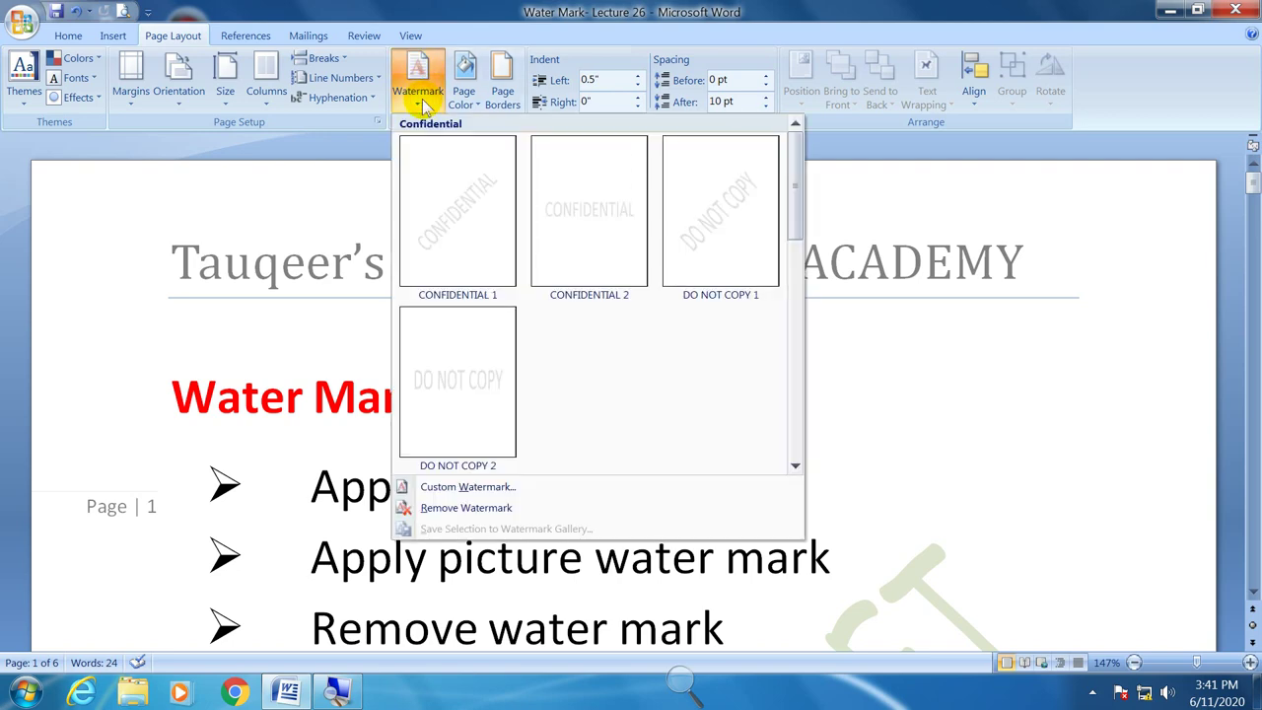
left_click(892, 383)
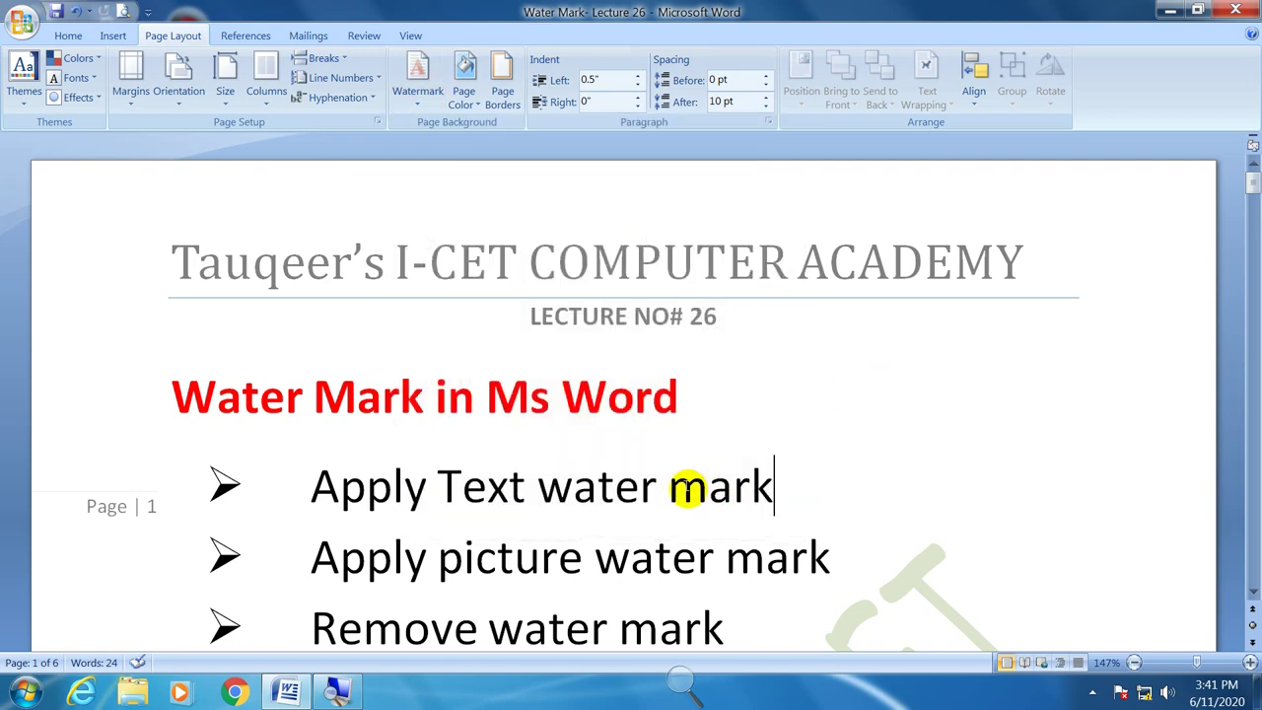
left_click_drag(775, 485, 437, 497)
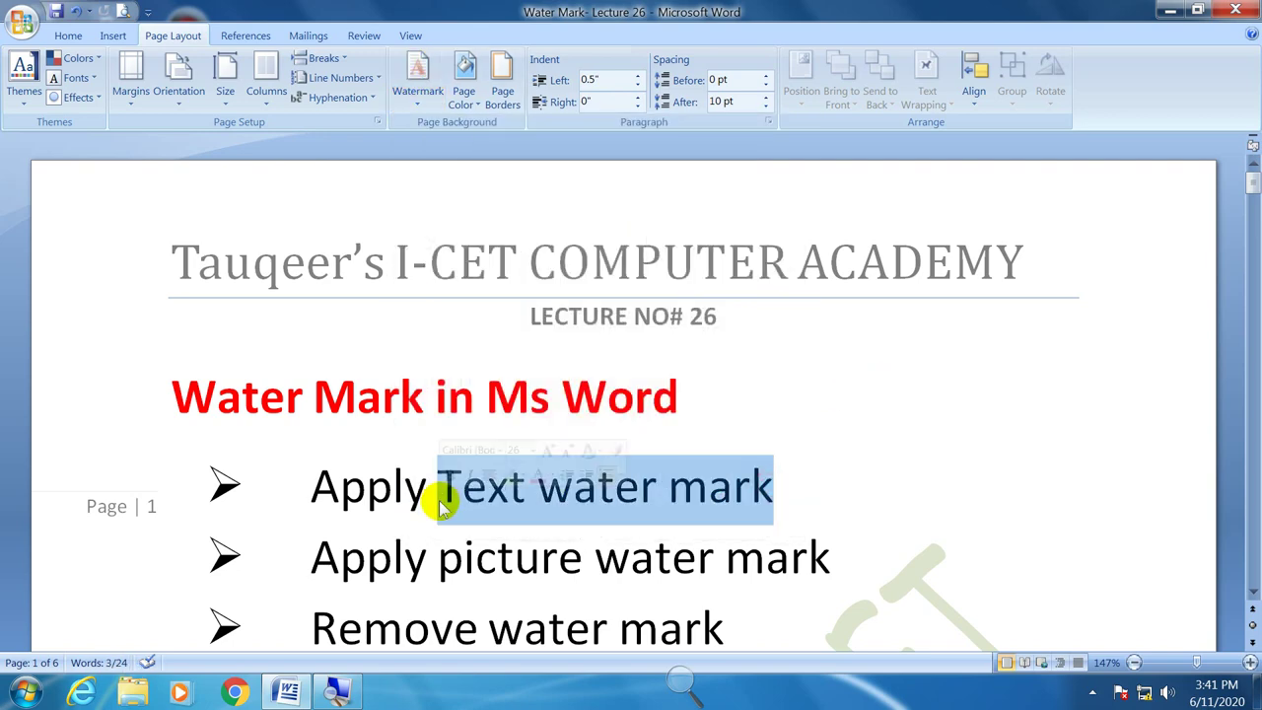
scroll(440, 501, "down", 1)
left_click(728, 560)
left_click_drag(679, 560, 332, 578)
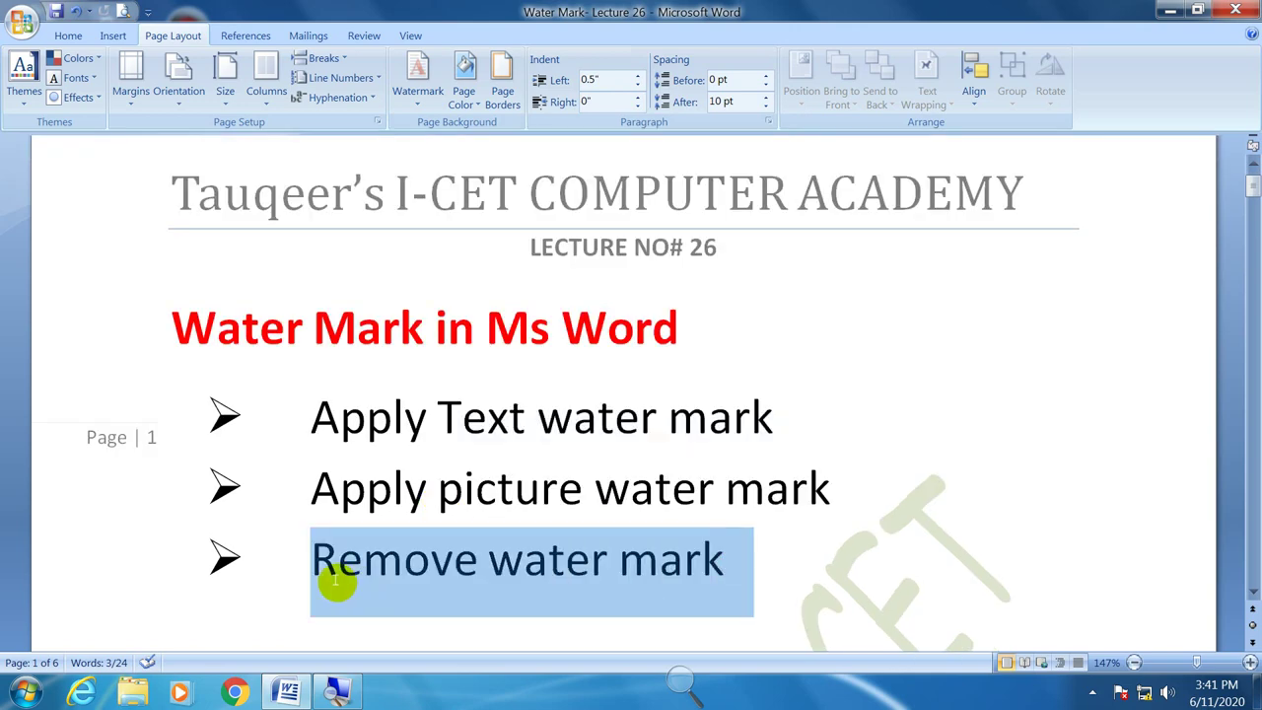
left_click(729, 557)
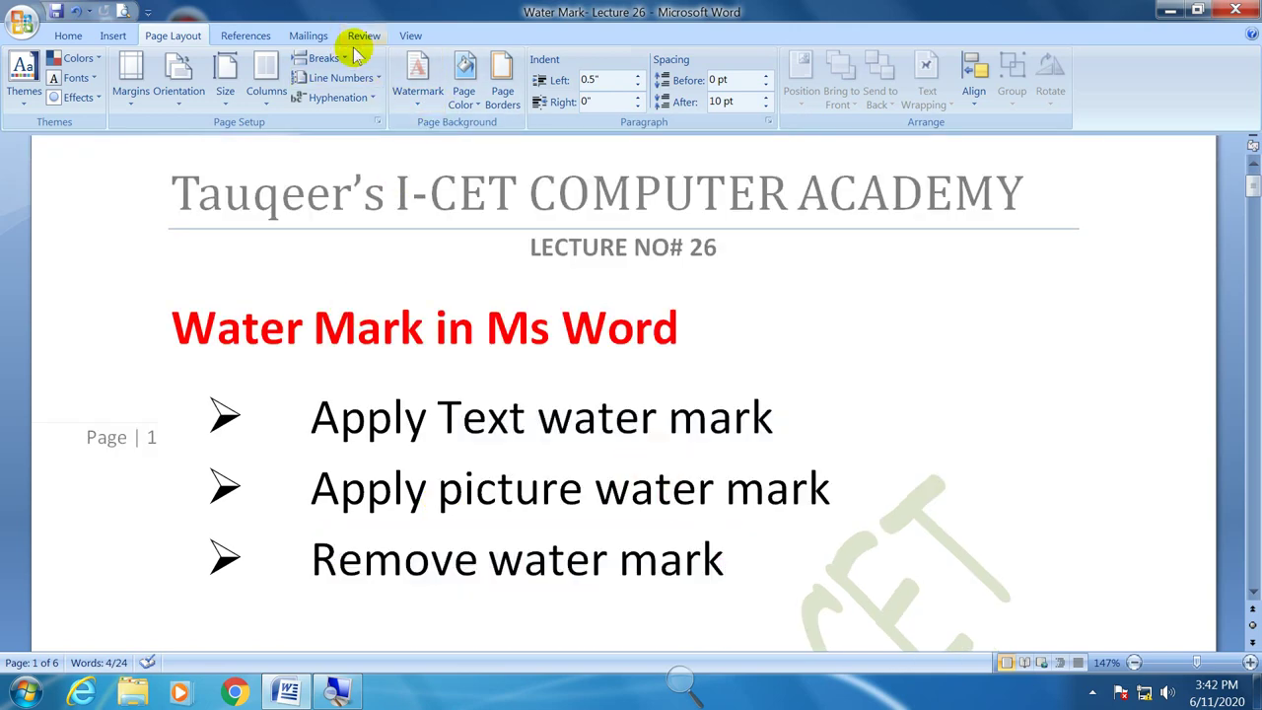
left_click(417, 71)
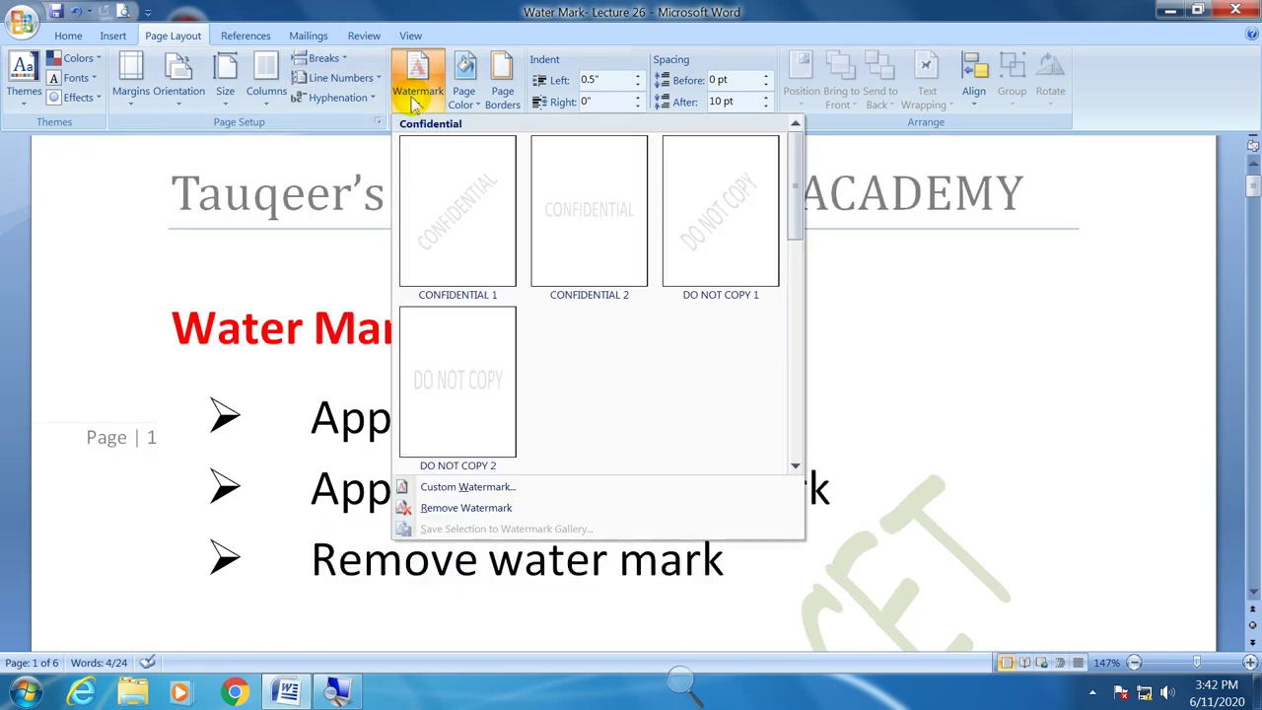
- Remove the watermark and highlight the 'picture water mark' line in the document
left_click(515, 511)
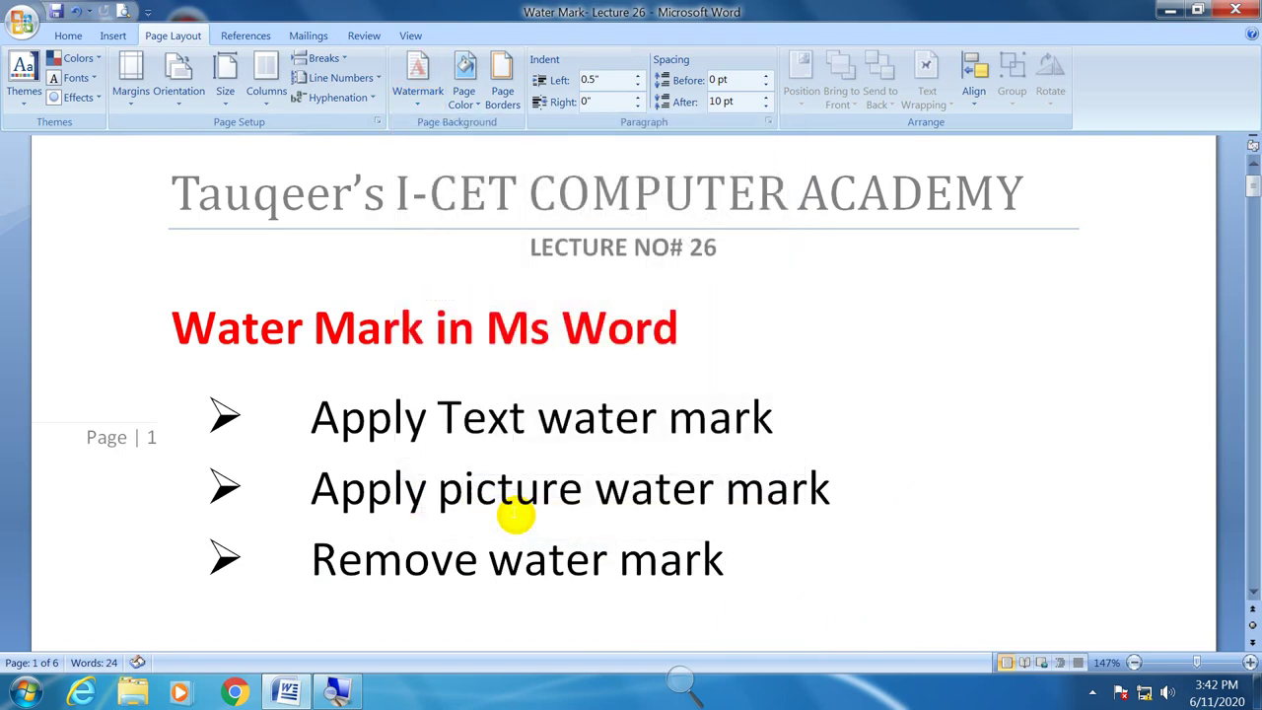
left_click_drag(831, 486, 461, 483)
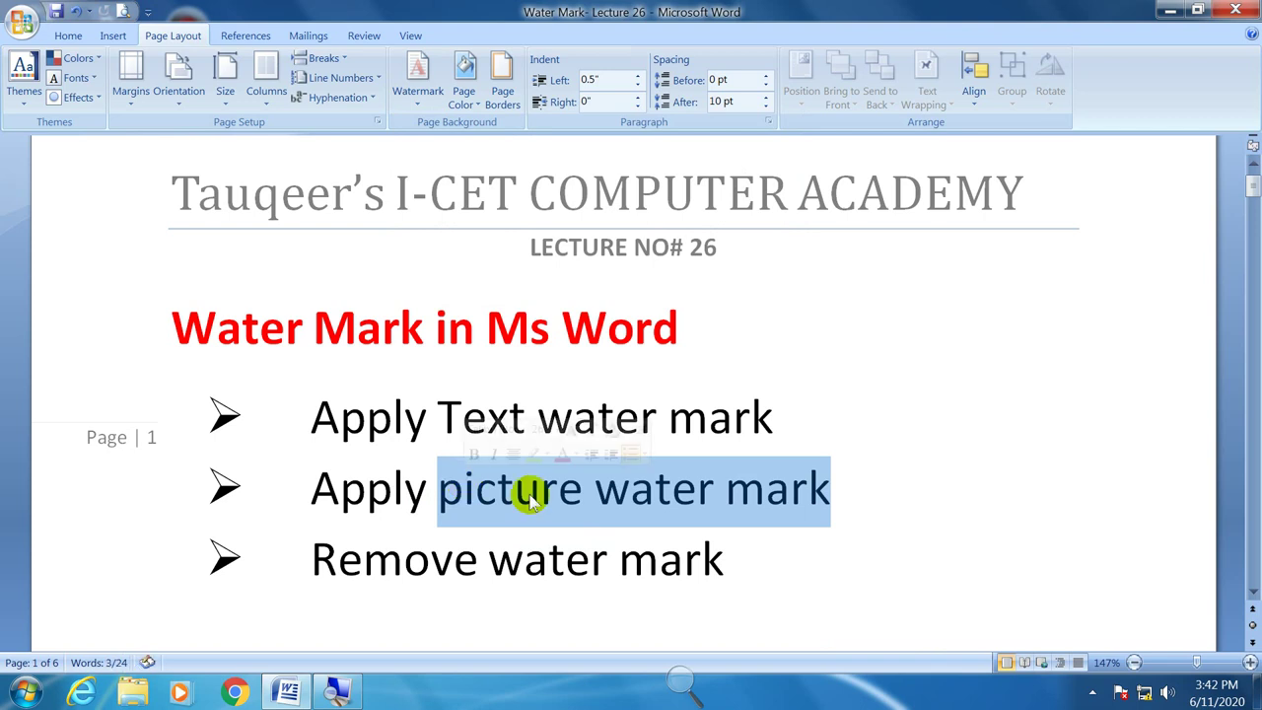
left_click(695, 493)
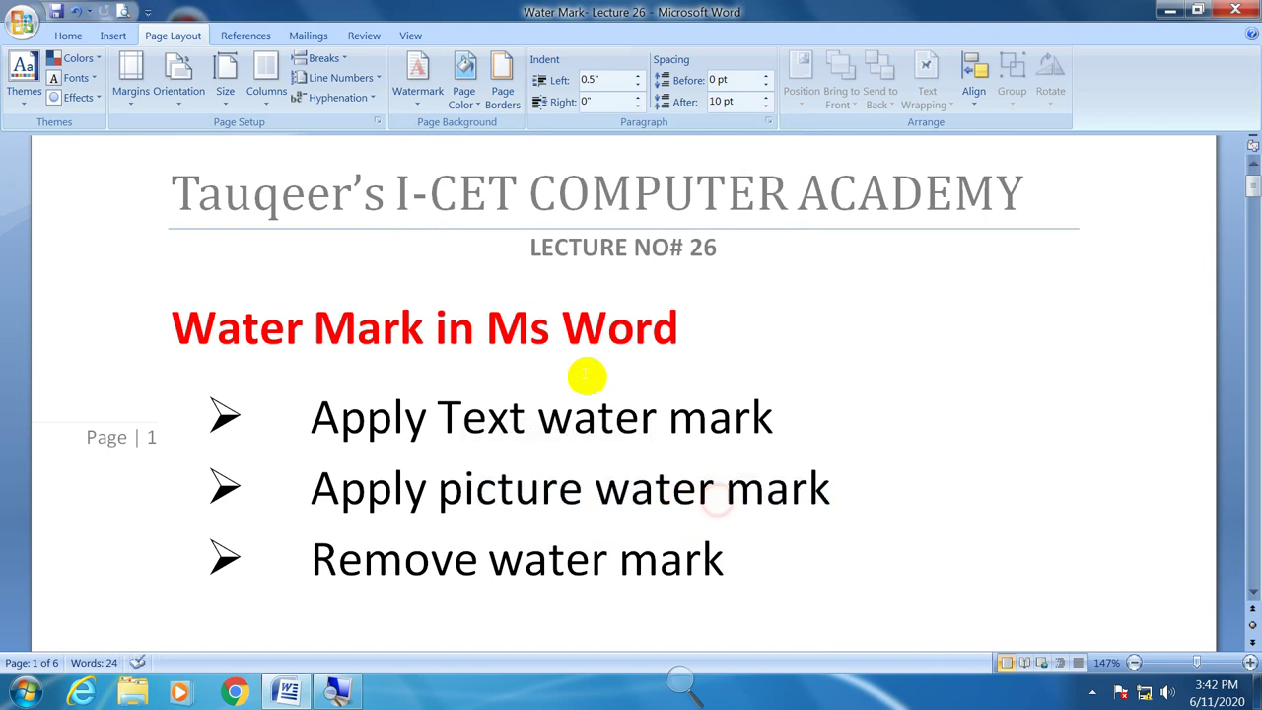
- Choose the Picture watermark option in the Custom Watermark dialog
left_click(418, 79)
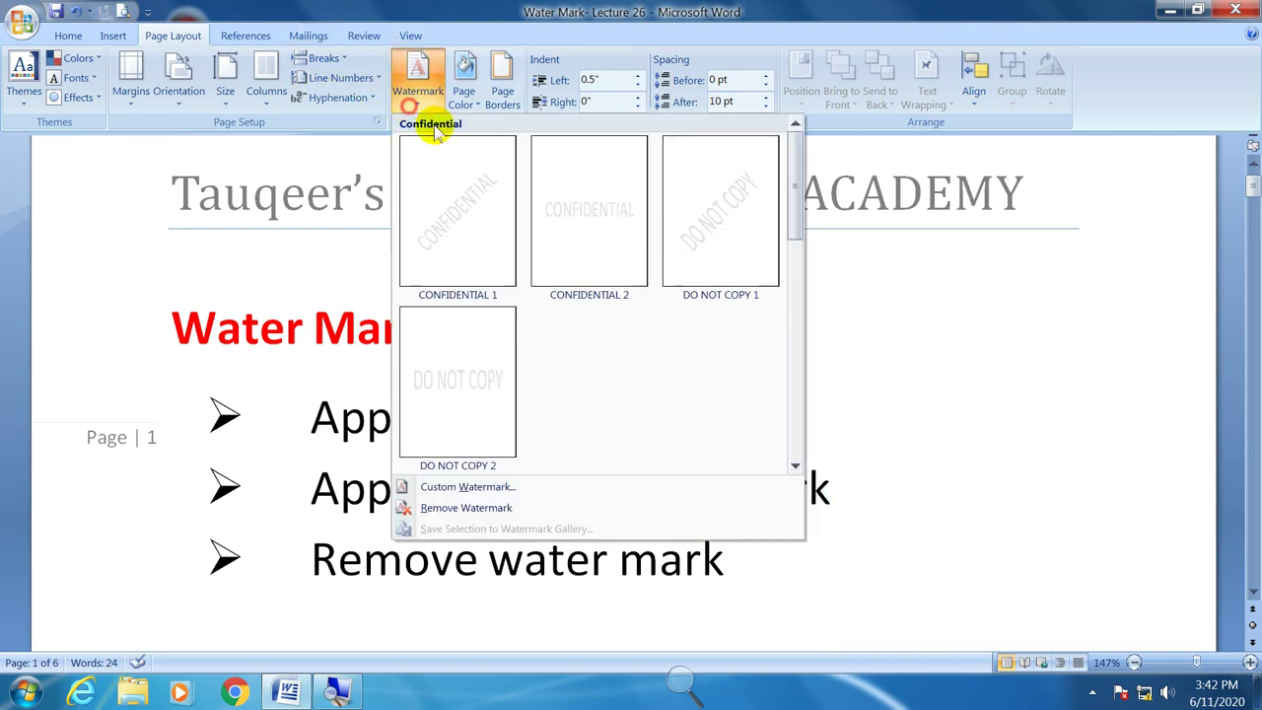
left_click(491, 486)
left_click(483, 236)
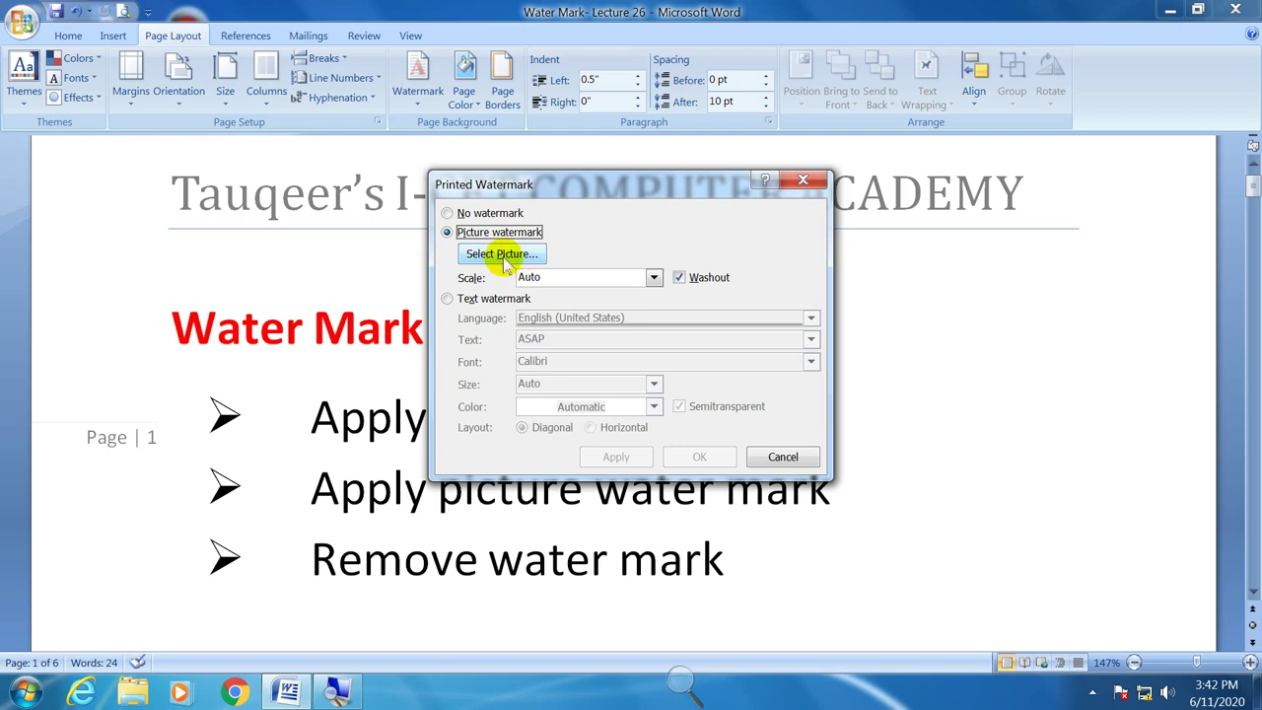
- Use Penguins from Sample Pictures as a washed-out picture watermark, then close the dialog
left_click(520, 254)
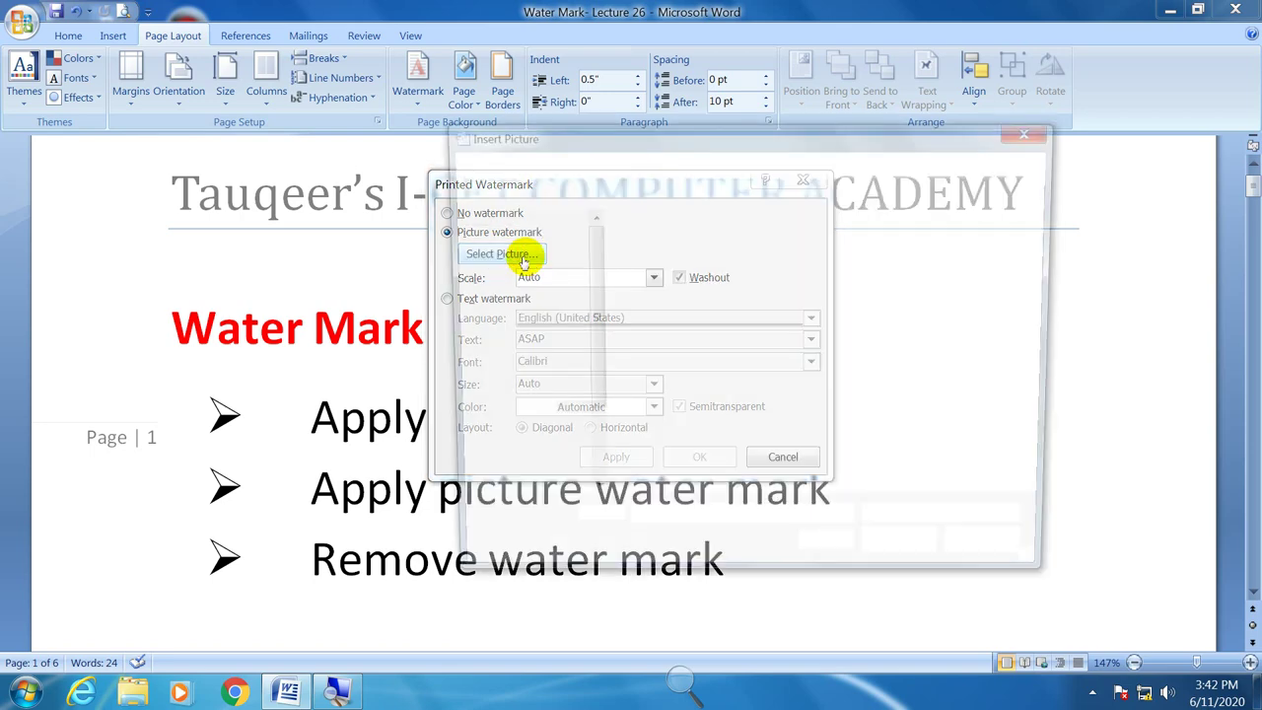
double_click(653, 325)
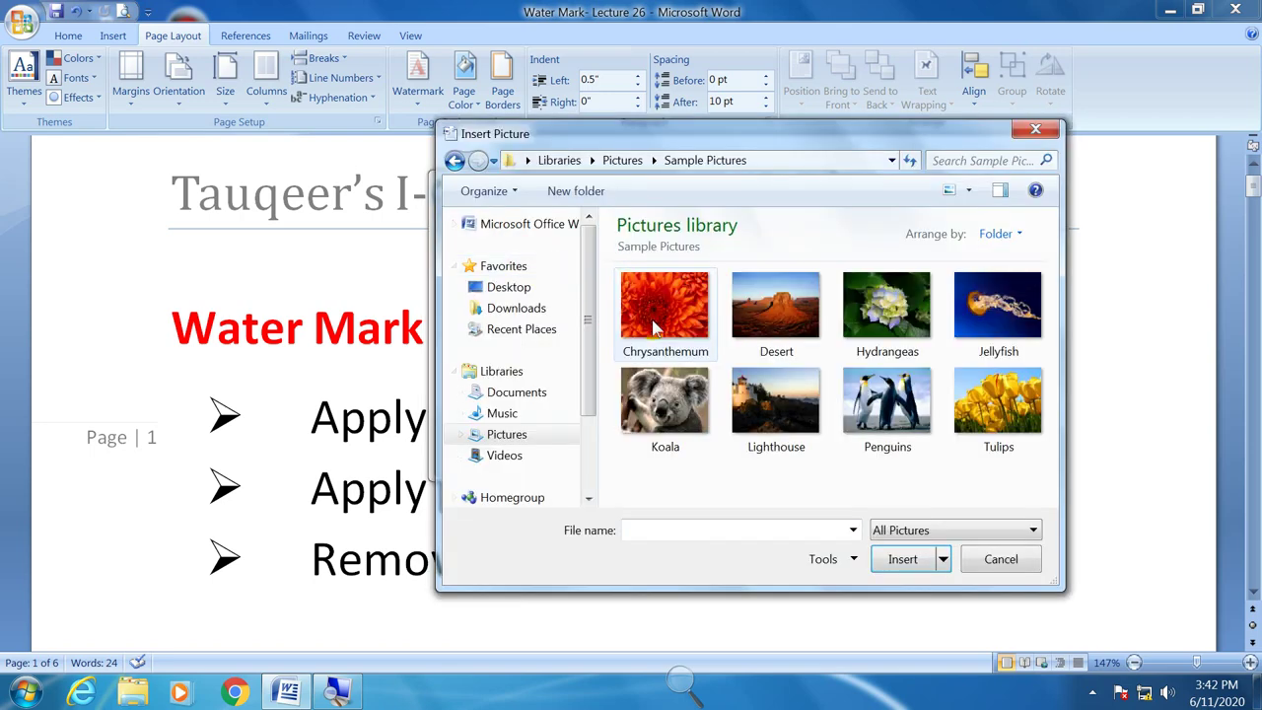
left_click(927, 388)
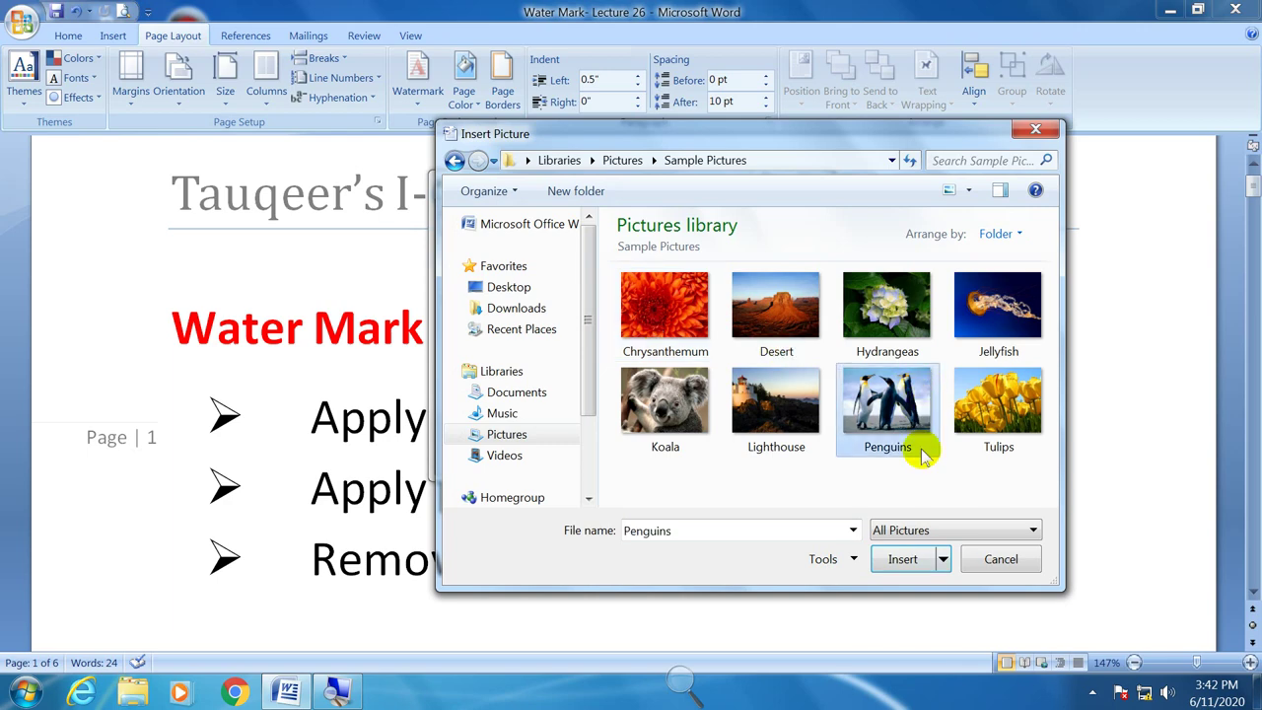
left_click(903, 559)
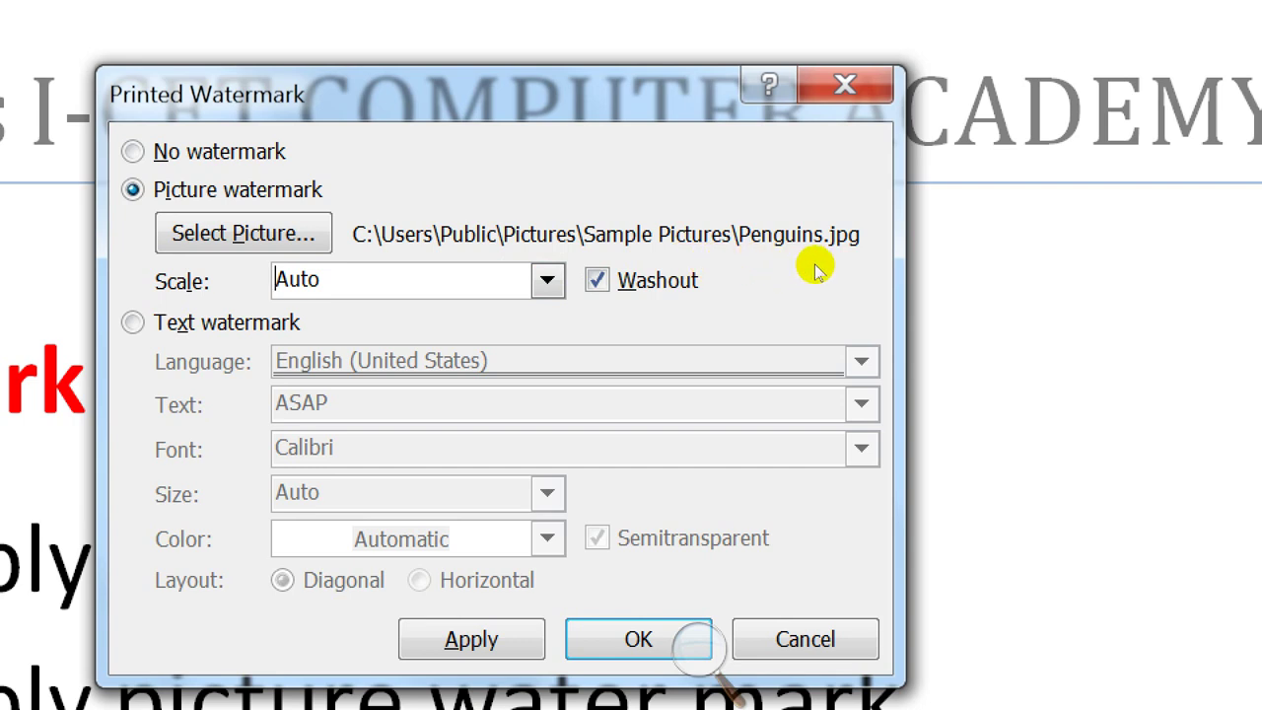
left_click(469, 282)
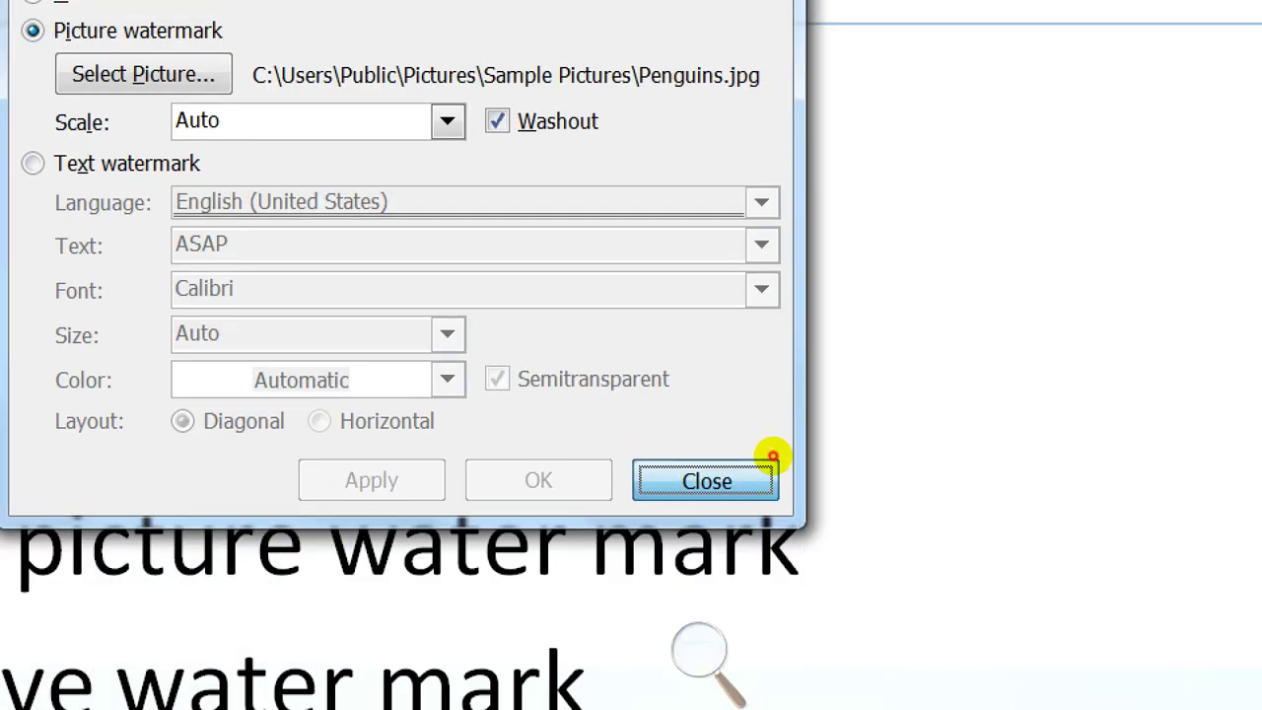
left_click(771, 459)
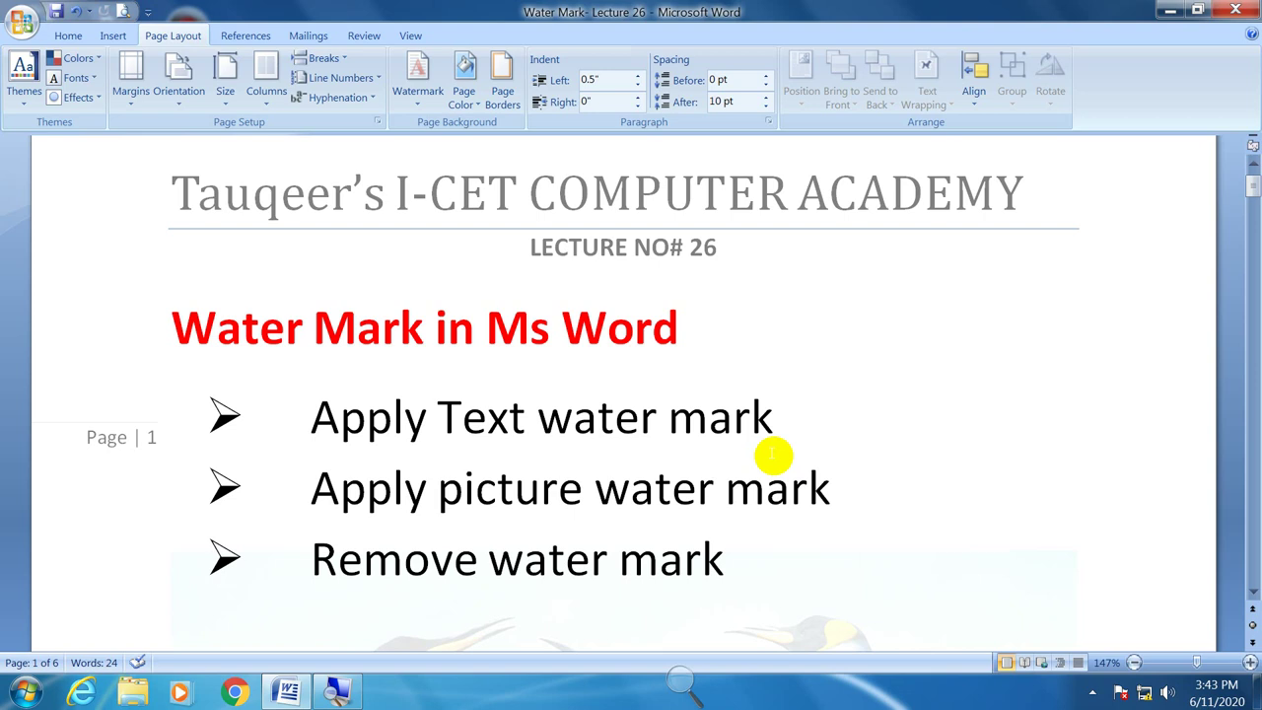
key("ctrl+F2")
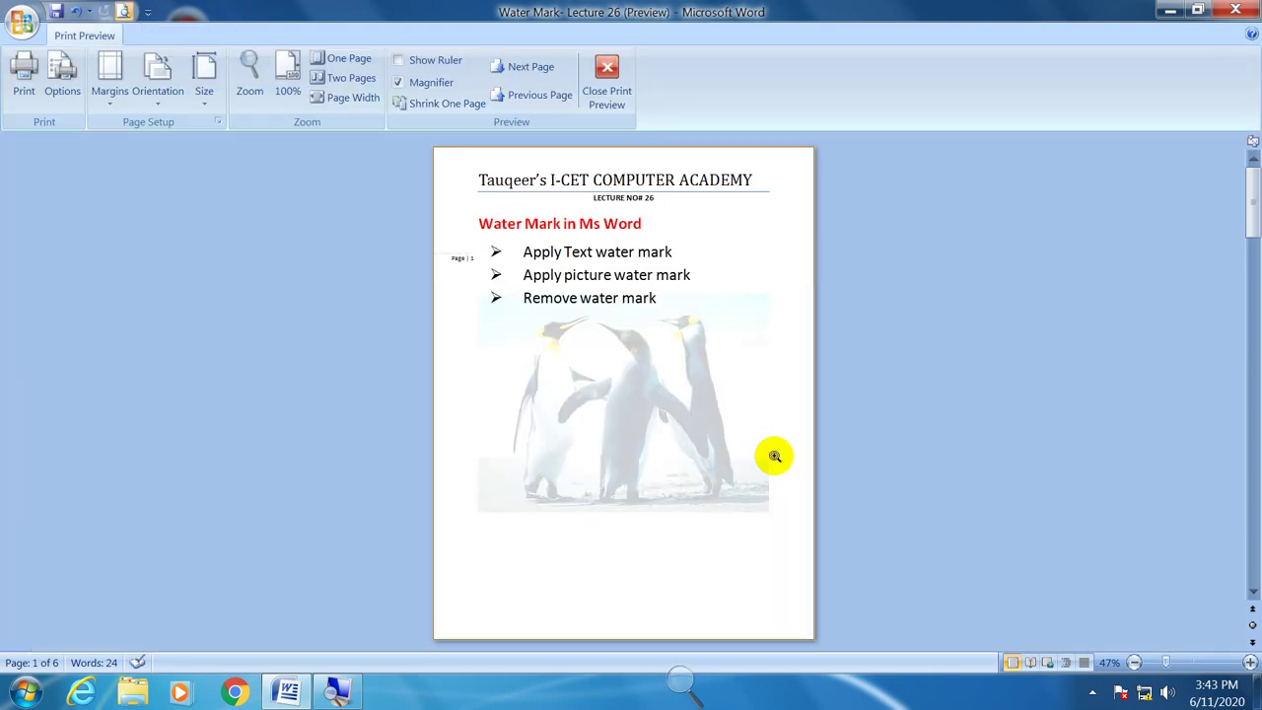
scroll(775, 455, "down", 1)
scroll(775, 455, "down", 1)
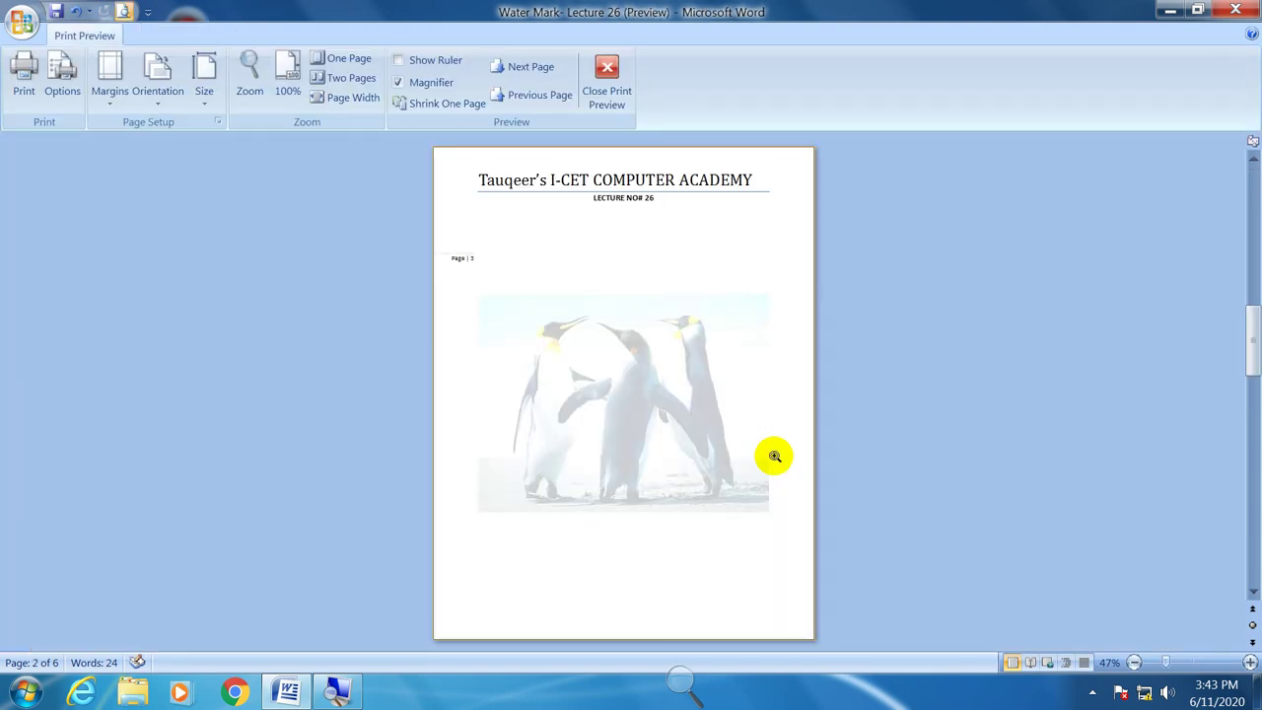
scroll(775, 456, "down", 1)
scroll(775, 455, "down", 1)
scroll(775, 455, "down", 1)
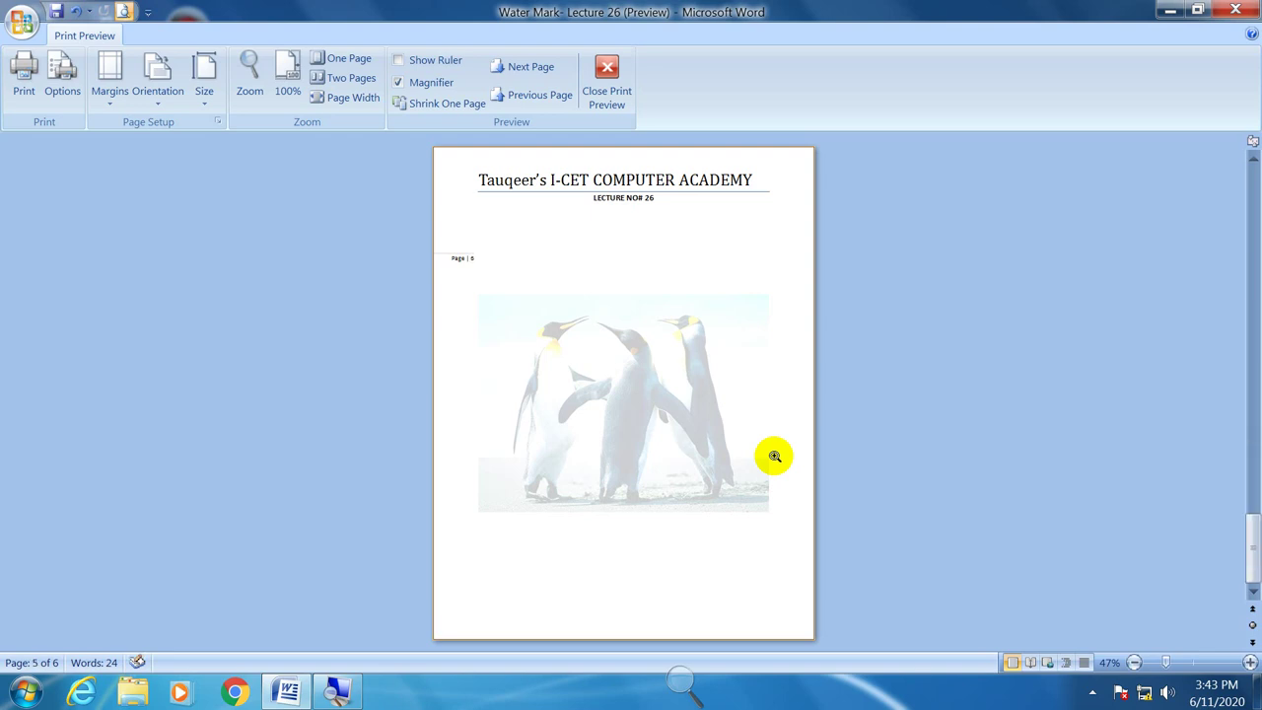
scroll(775, 456, "up", 1)
scroll(774, 455, "up", 2)
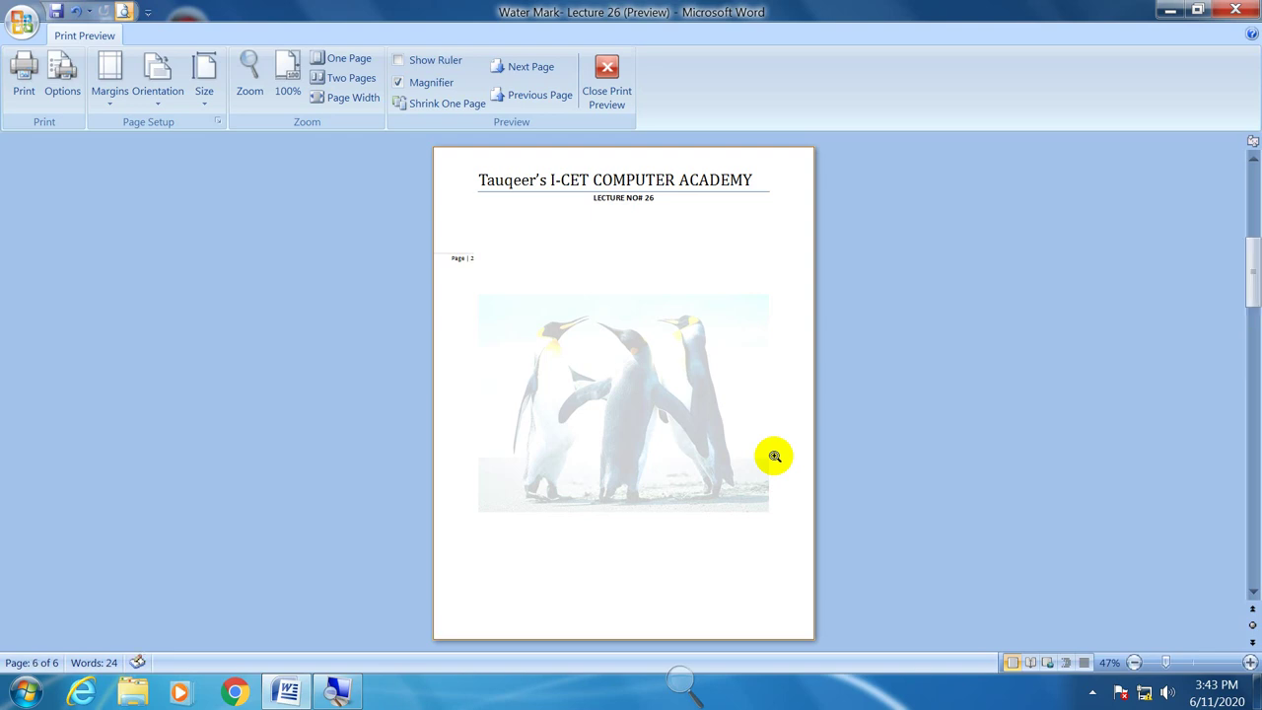
scroll(774, 456, "up", 2)
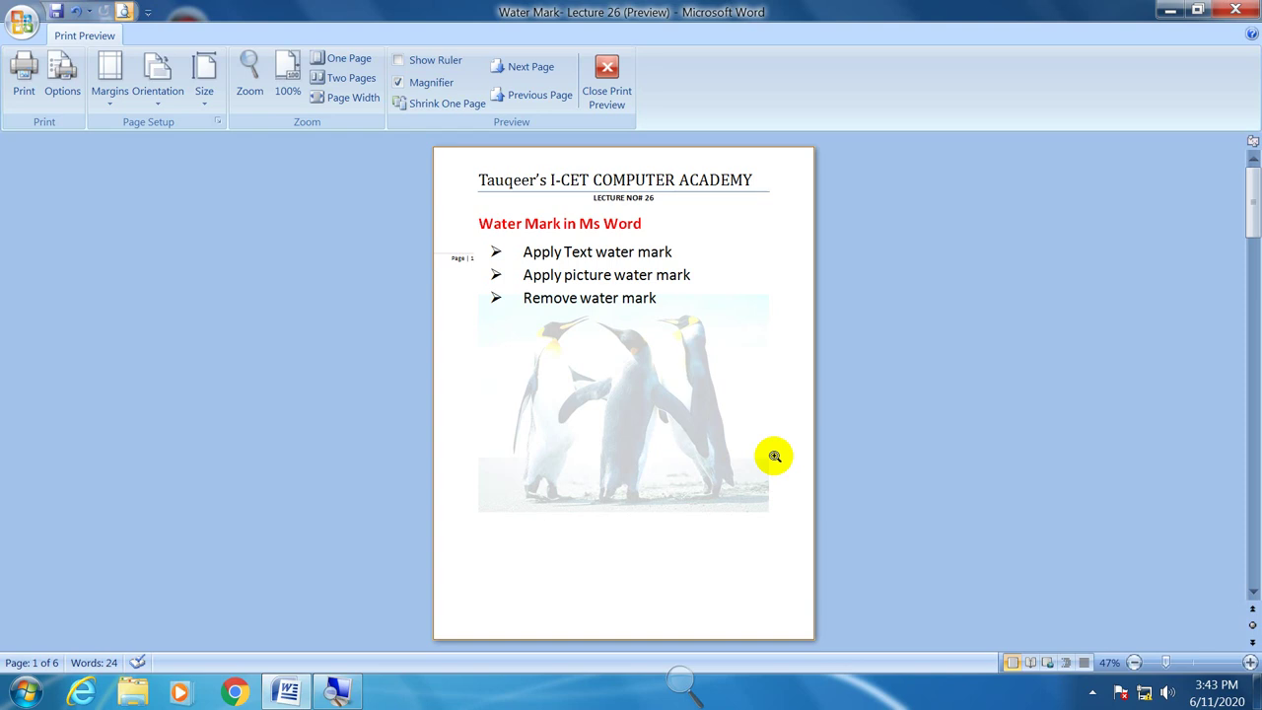
scroll(774, 455, "down", 1)
scroll(774, 455, "up", 1)
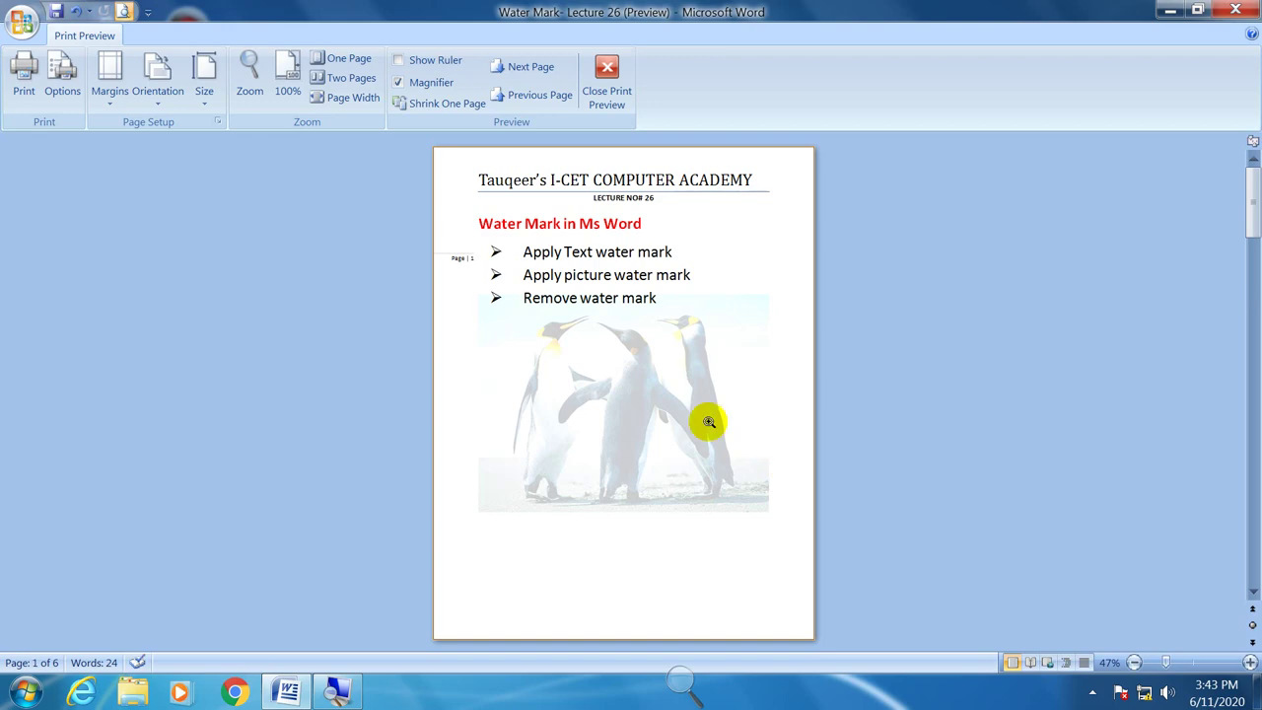
left_click(606, 87)
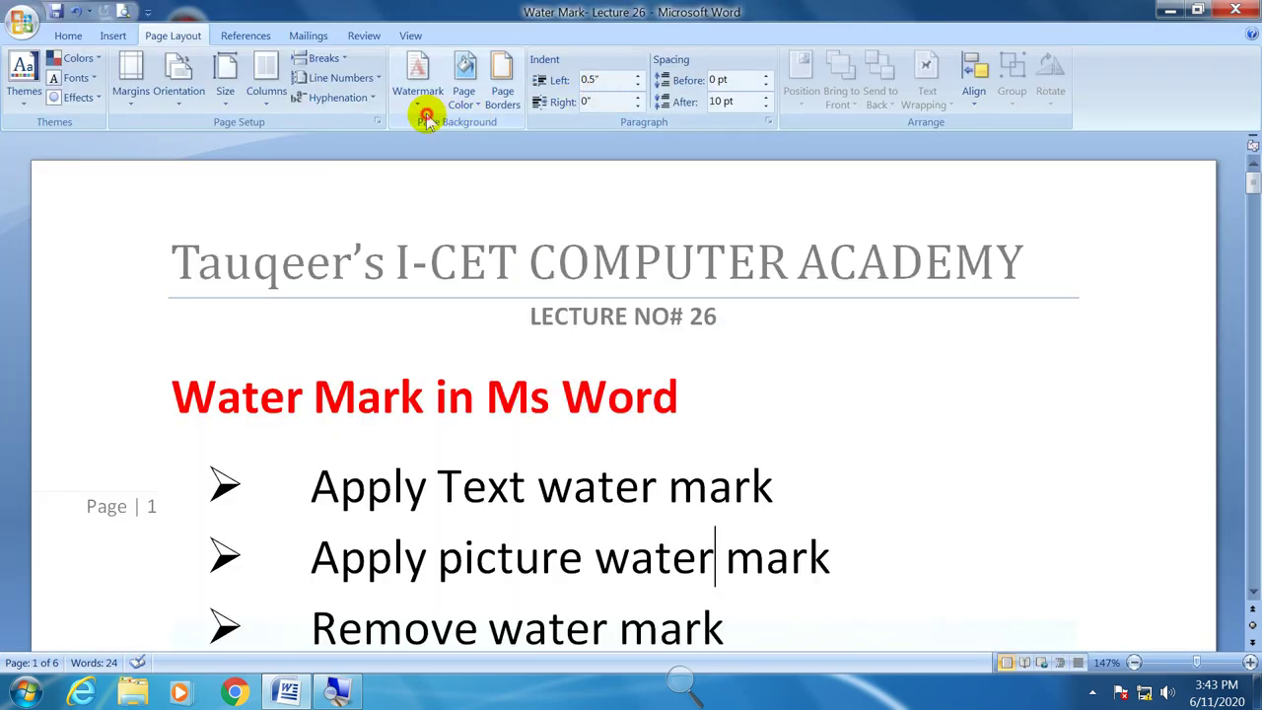
- Set the Penguins picture watermark scale to 150%, apply it and close the dialog
left_click(421, 99)
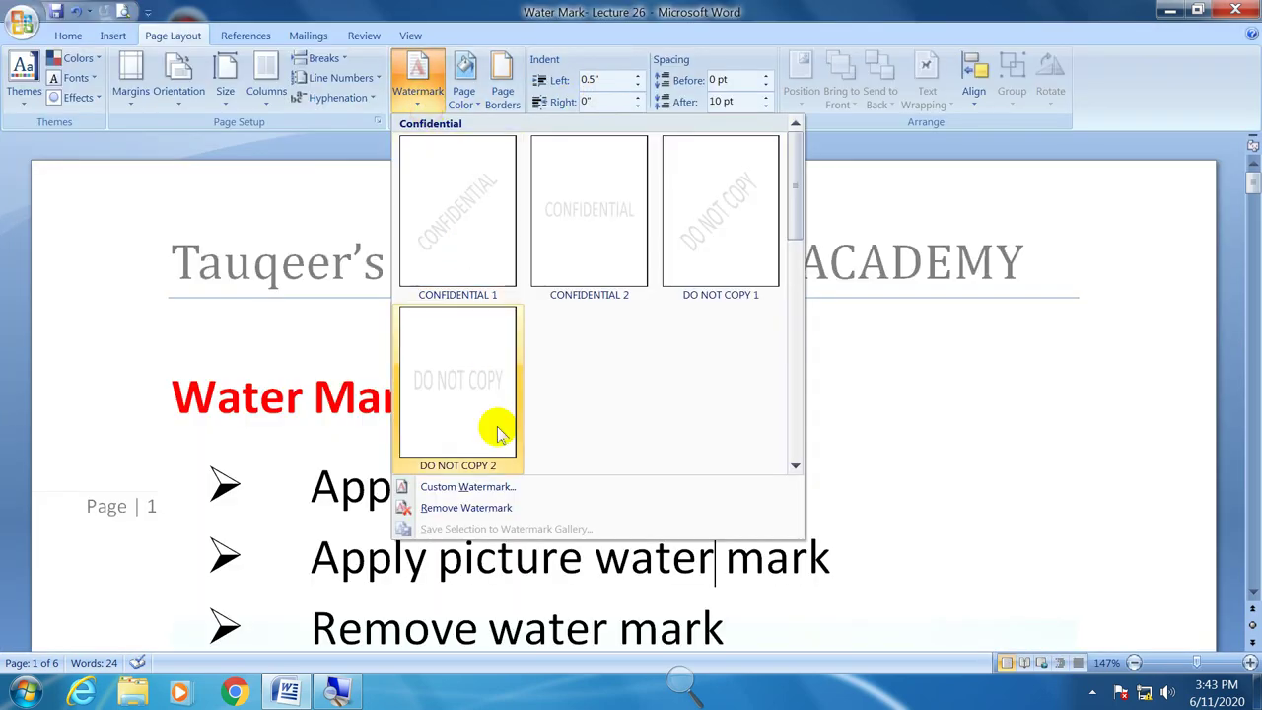
left_click(503, 487)
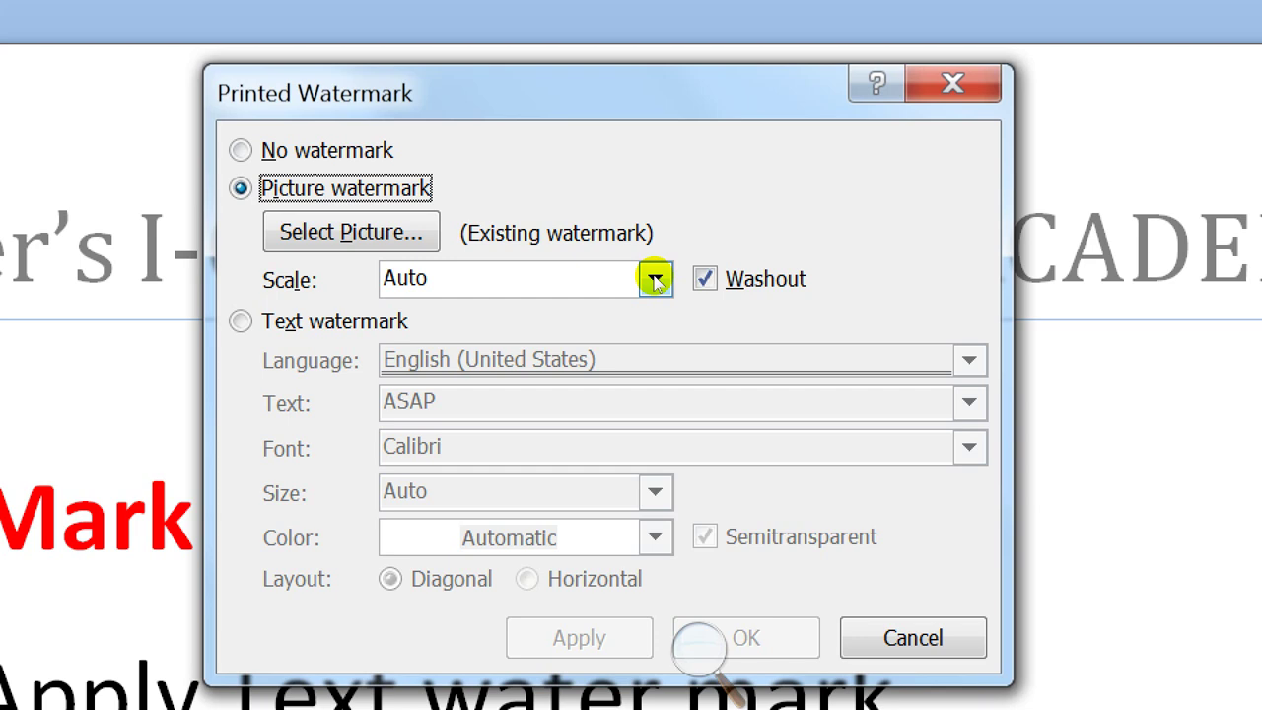
left_click(656, 281)
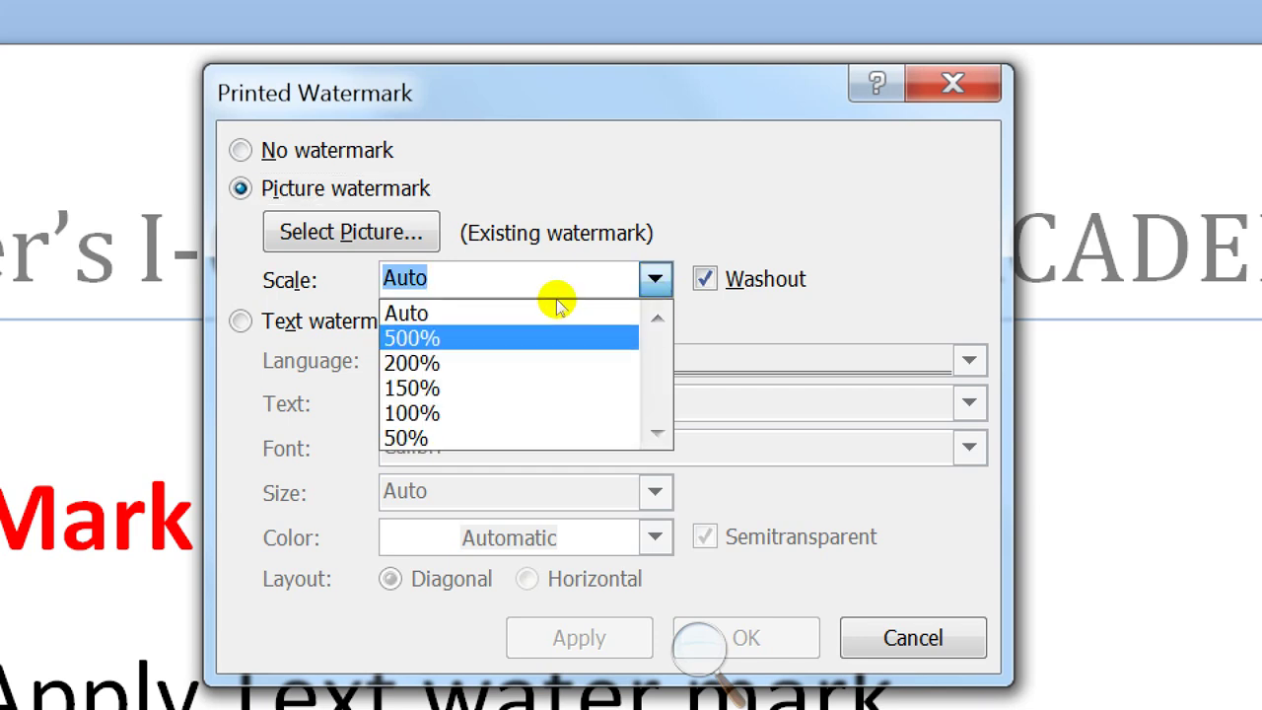
key("Down")
key("Down")
key("Up")
key("Up")
key("Up")
key("Up")
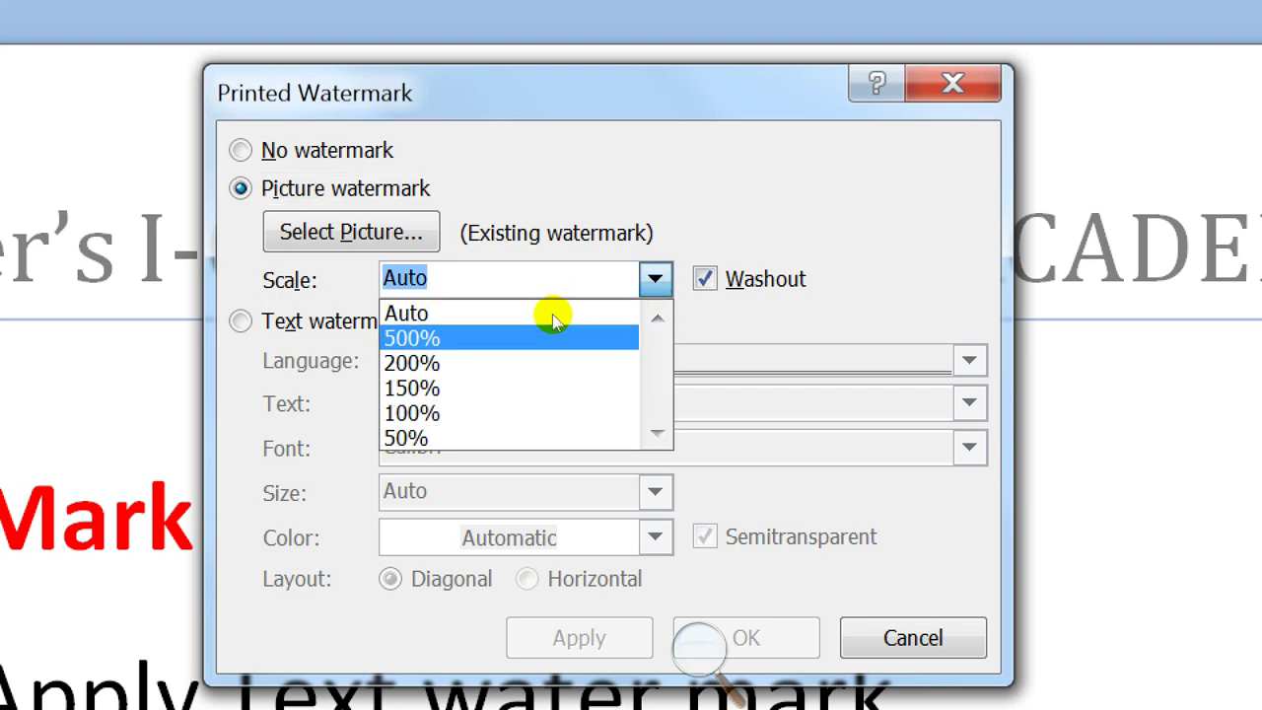
key("Down")
key("Down")
key("Up")
key("Up")
key("Up")
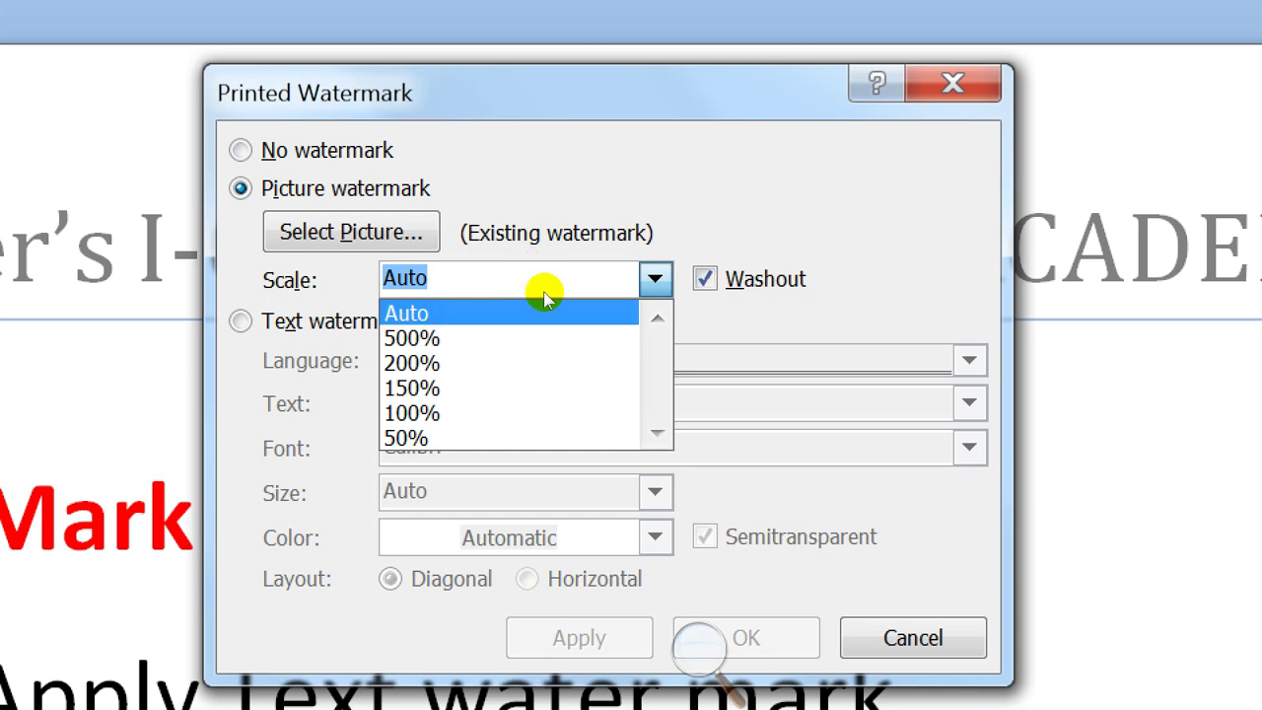
key("Down")
key("Down")
key("Down")
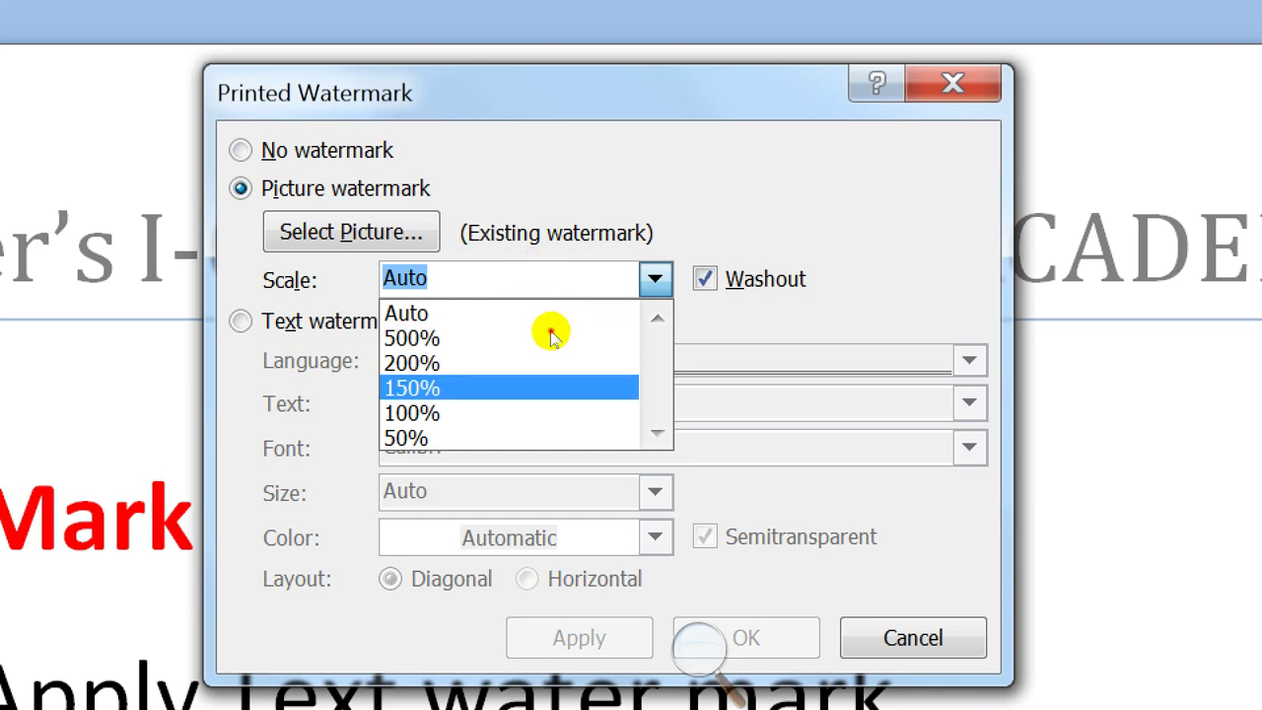
key("Return")
key("alt+a")
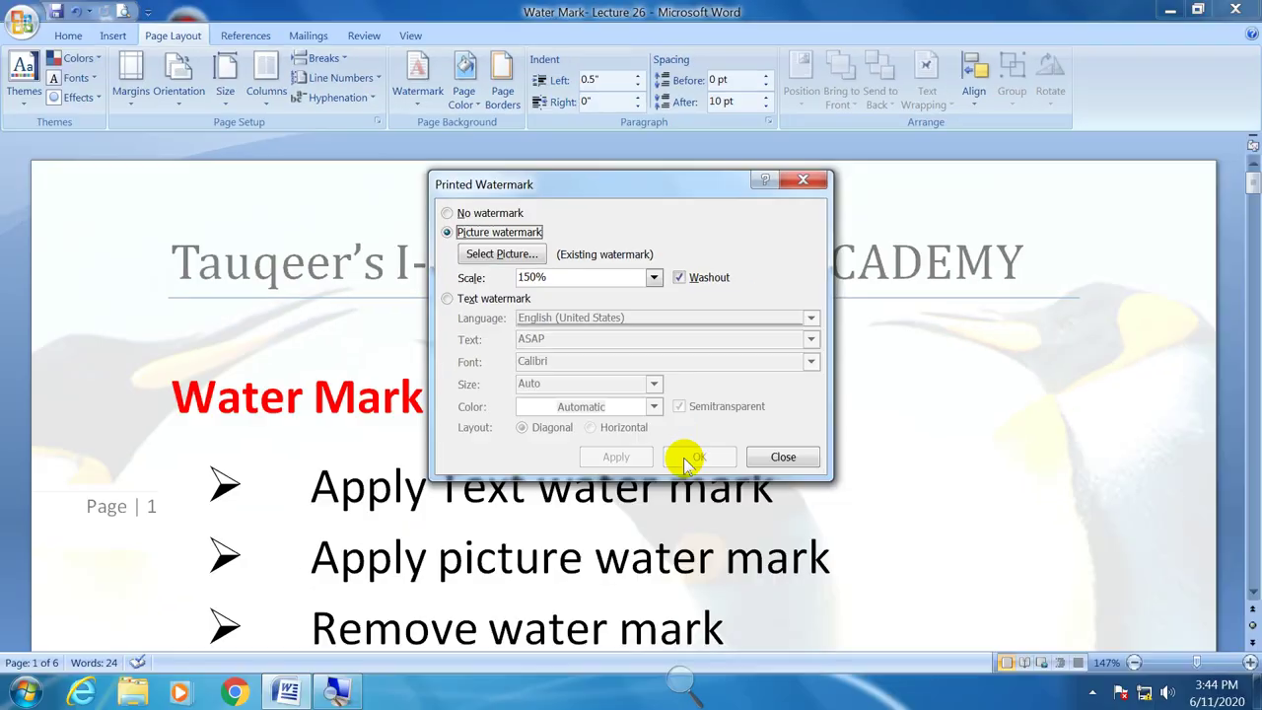
left_click(767, 458)
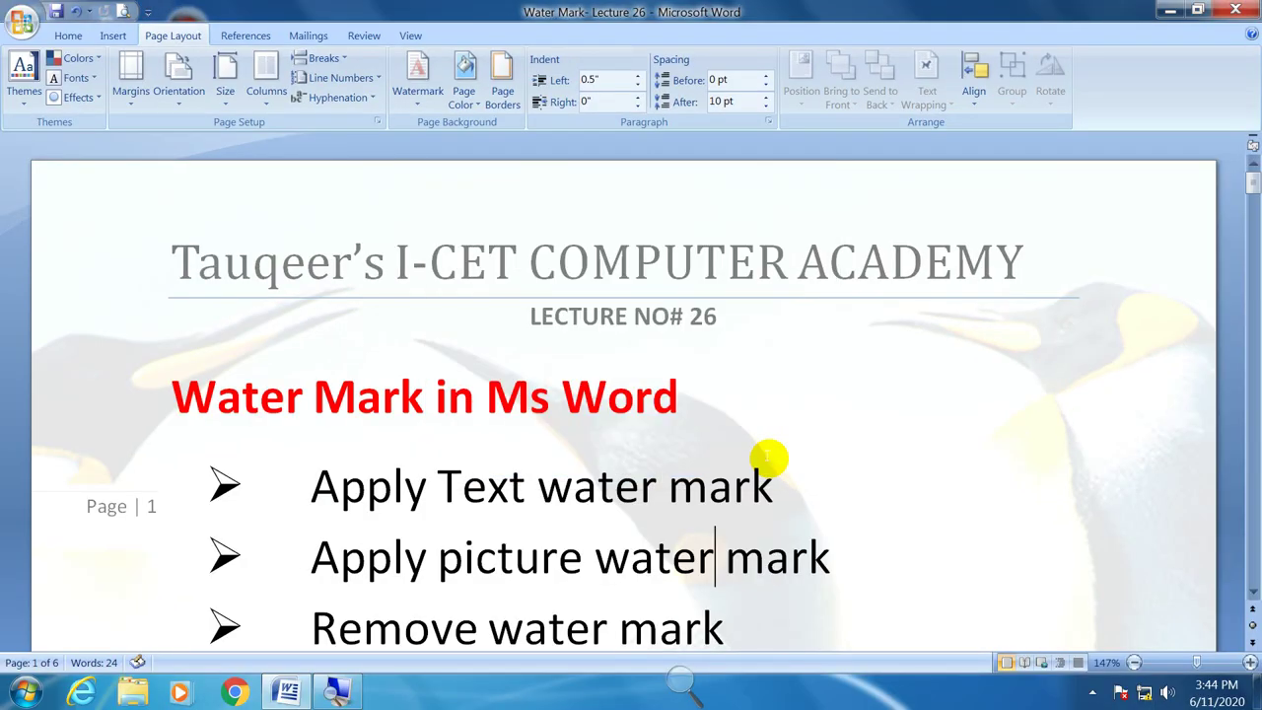
key("ctrl+F2")
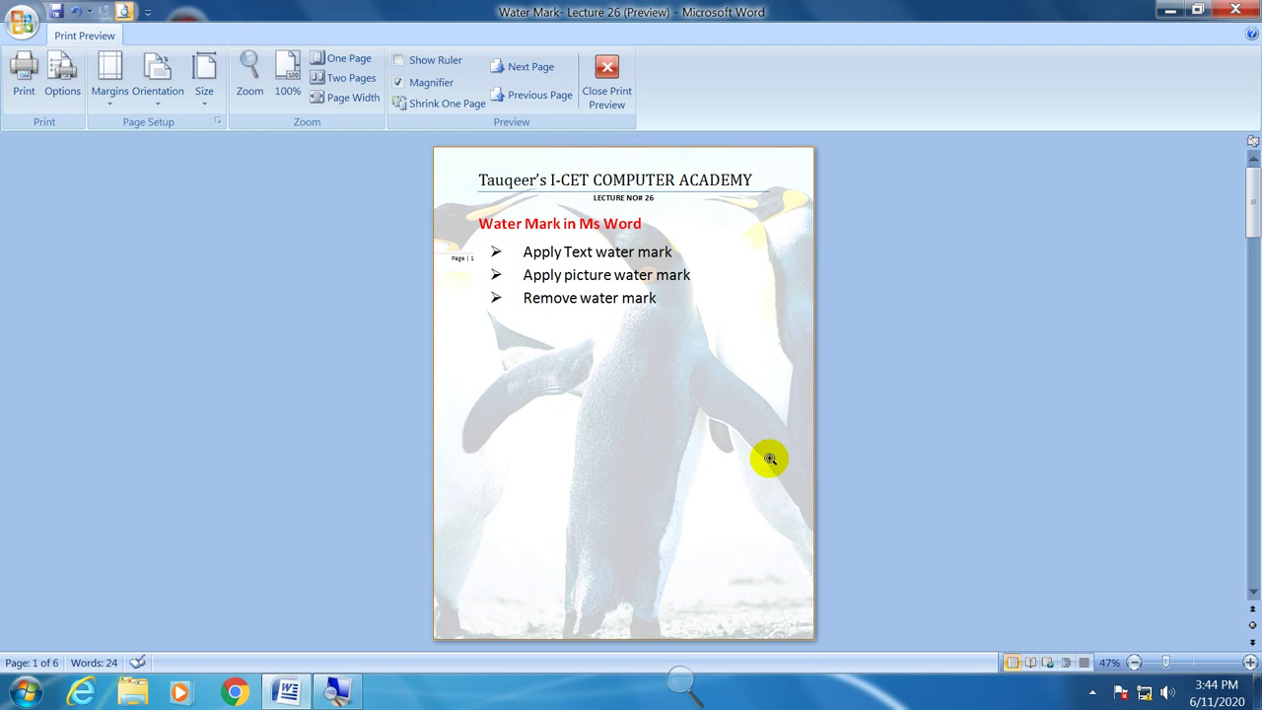
scroll(770, 458, "down", 1)
scroll(770, 458, "down", 1)
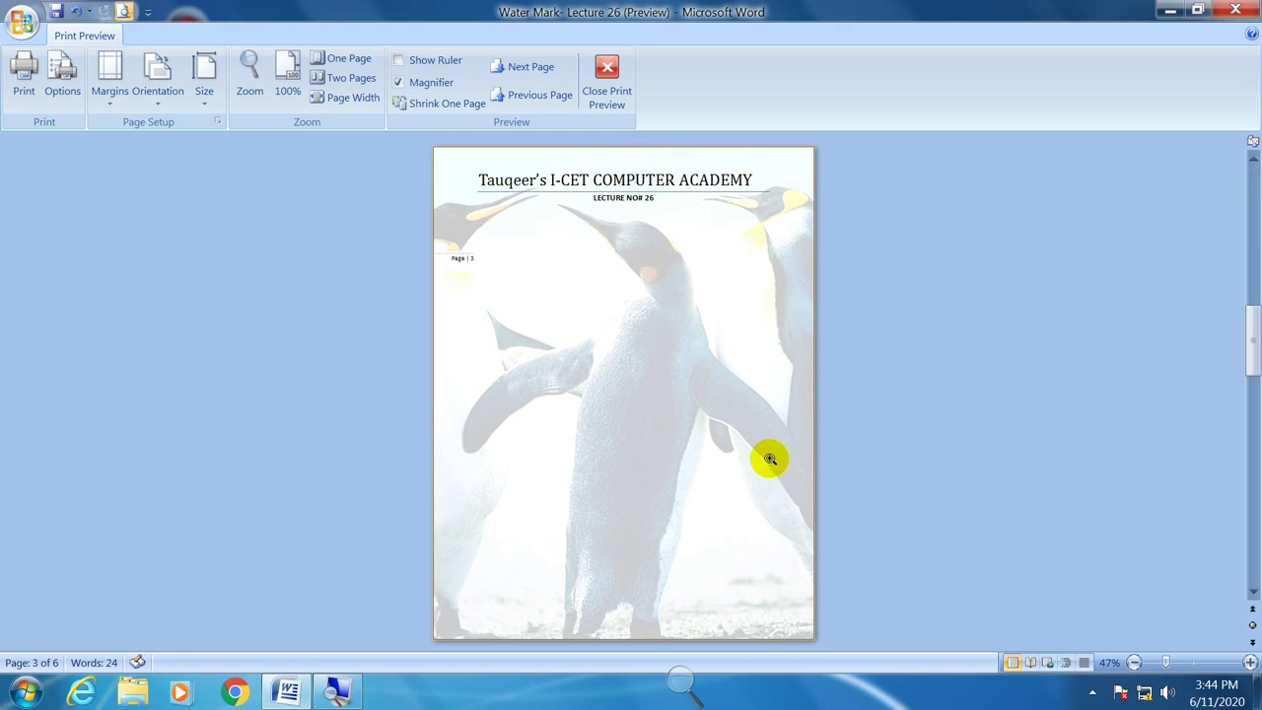
scroll(770, 458, "down", 1)
scroll(770, 459, "down", 1)
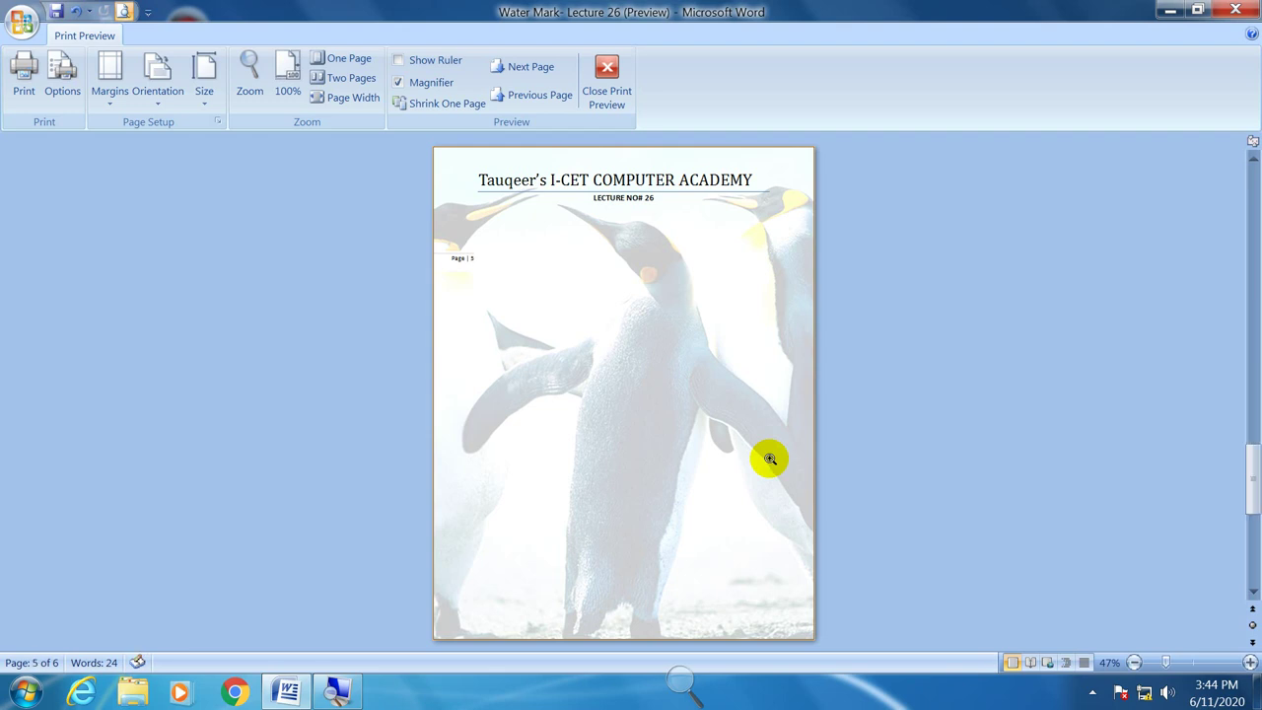
scroll(770, 458, "up", 1)
scroll(770, 458, "up", 1)
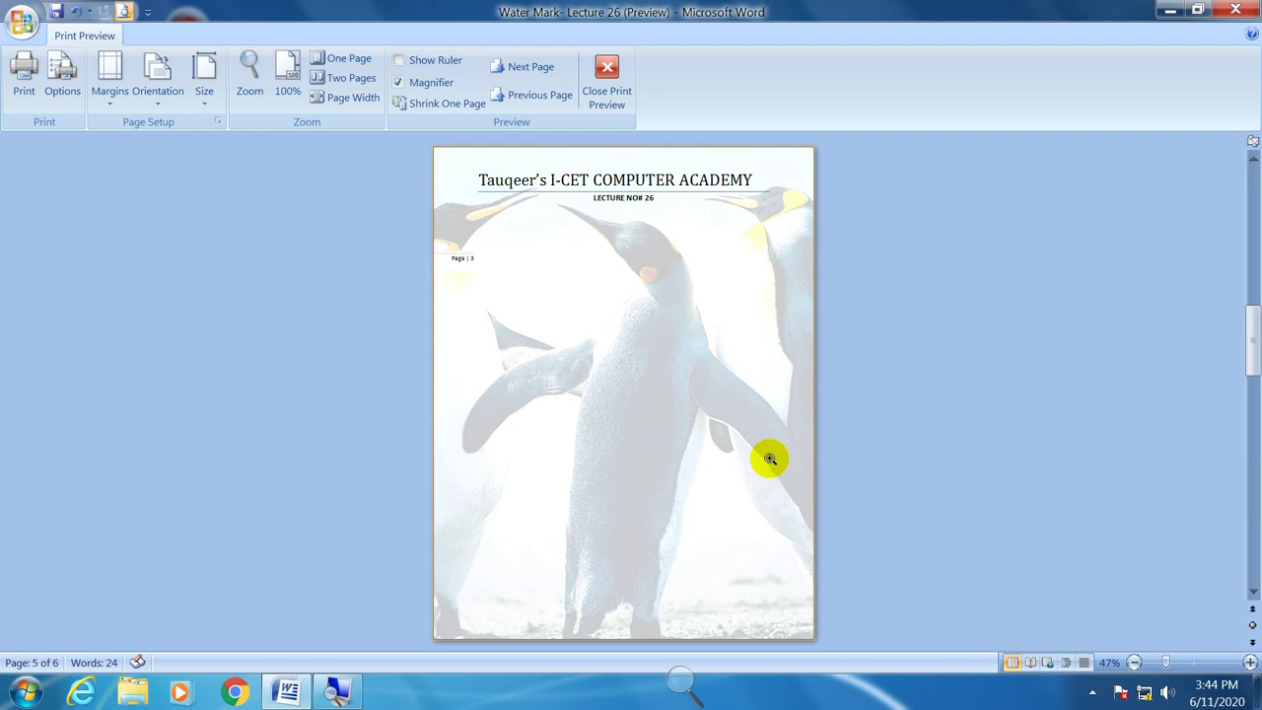
scroll(770, 458, "up", 1)
scroll(770, 458, "up", 1)
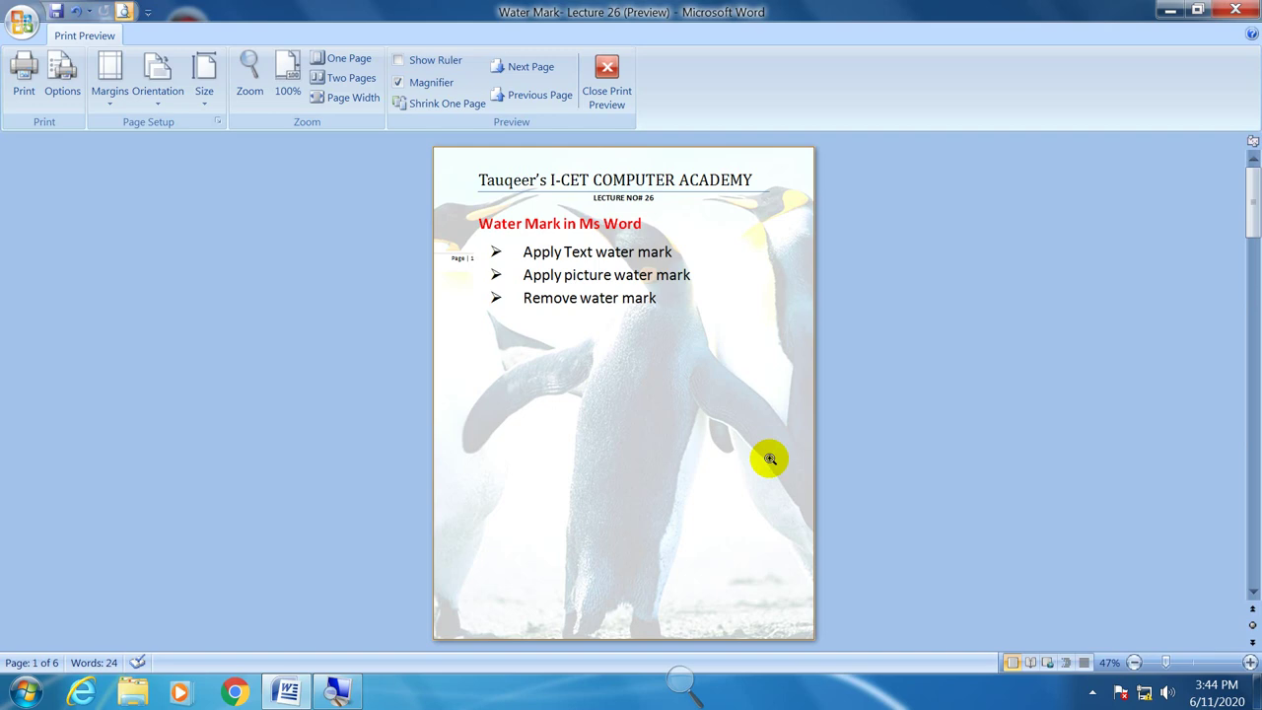
- Return to editing view and reopen Custom Watermark showing the 150% washed-out picture
left_click(616, 86)
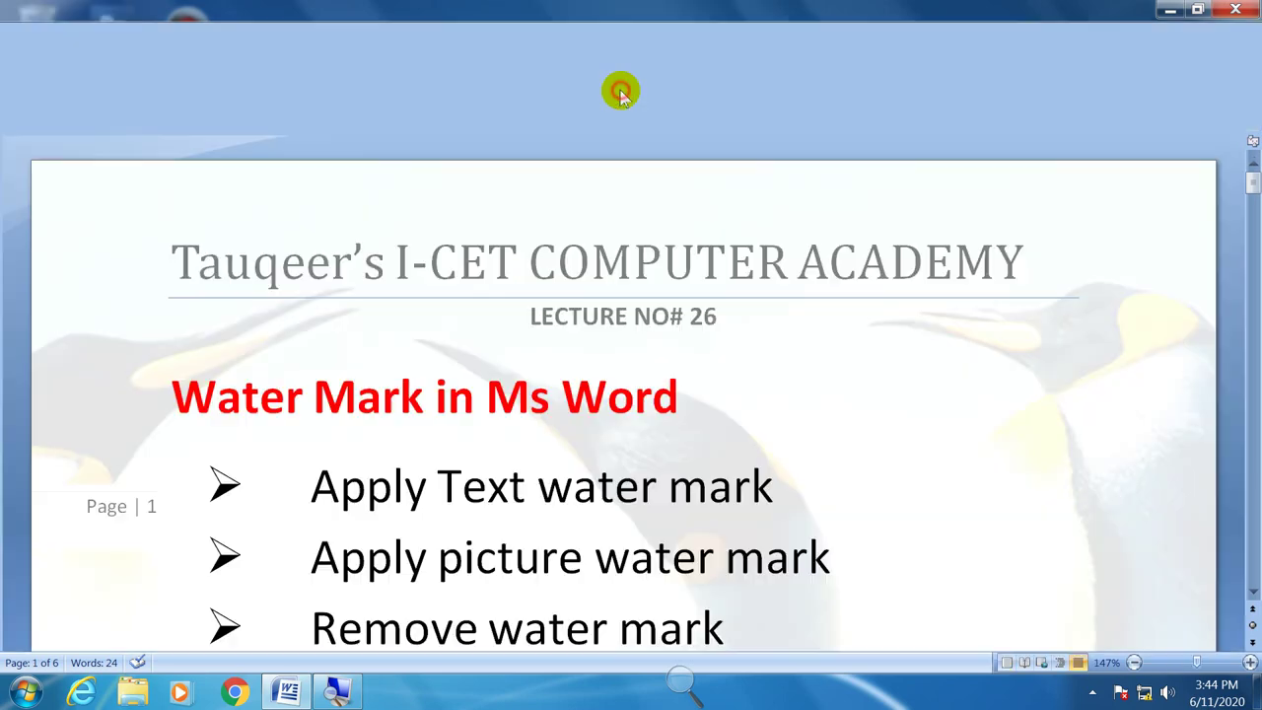
left_click(418, 77)
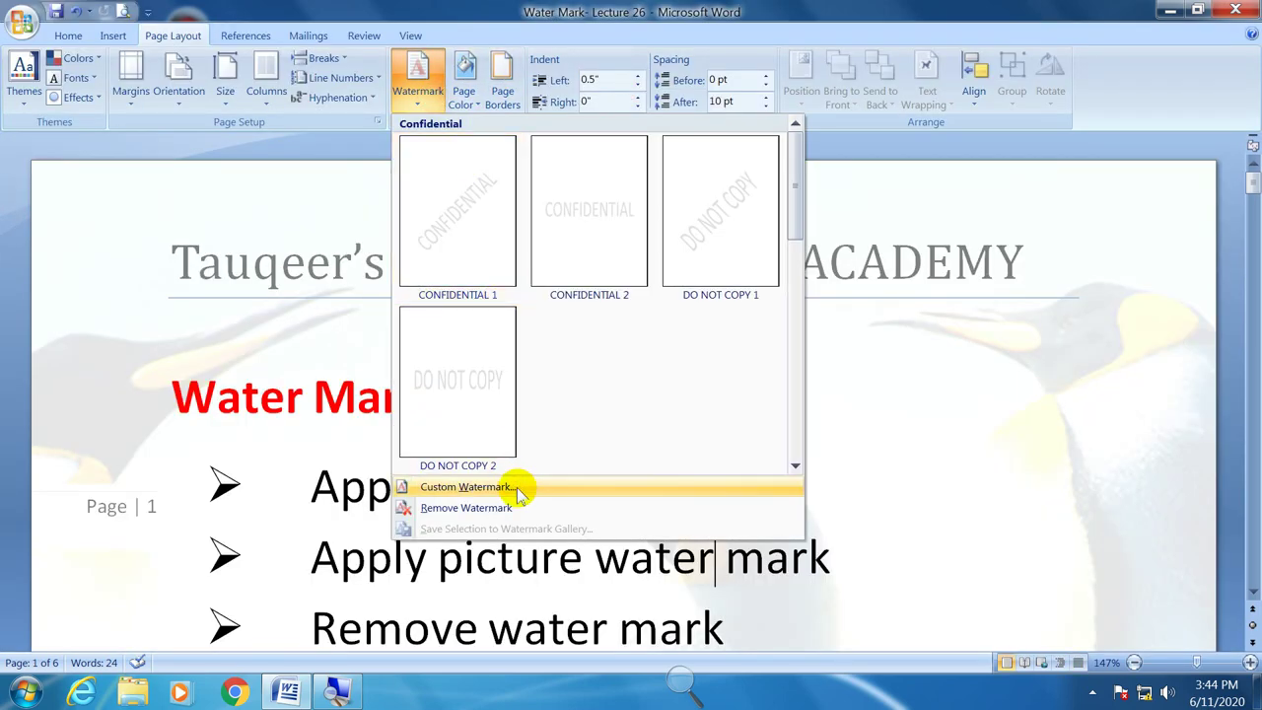
left_click(519, 487)
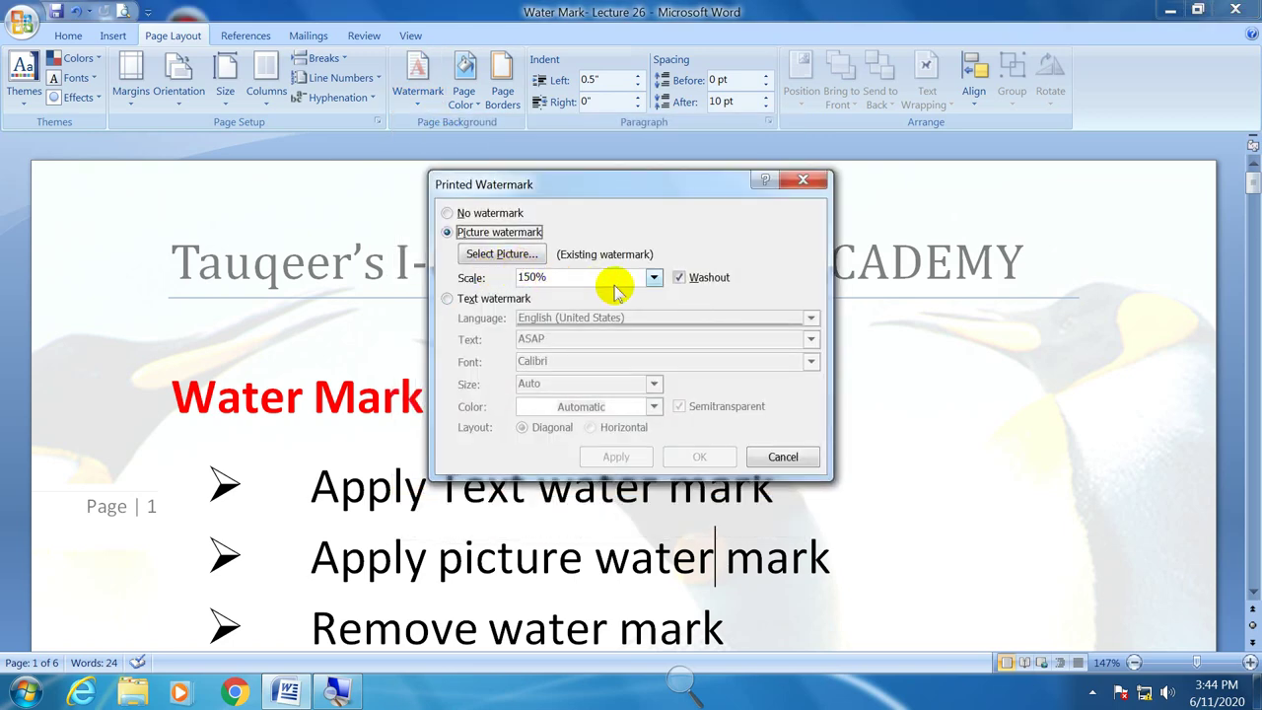